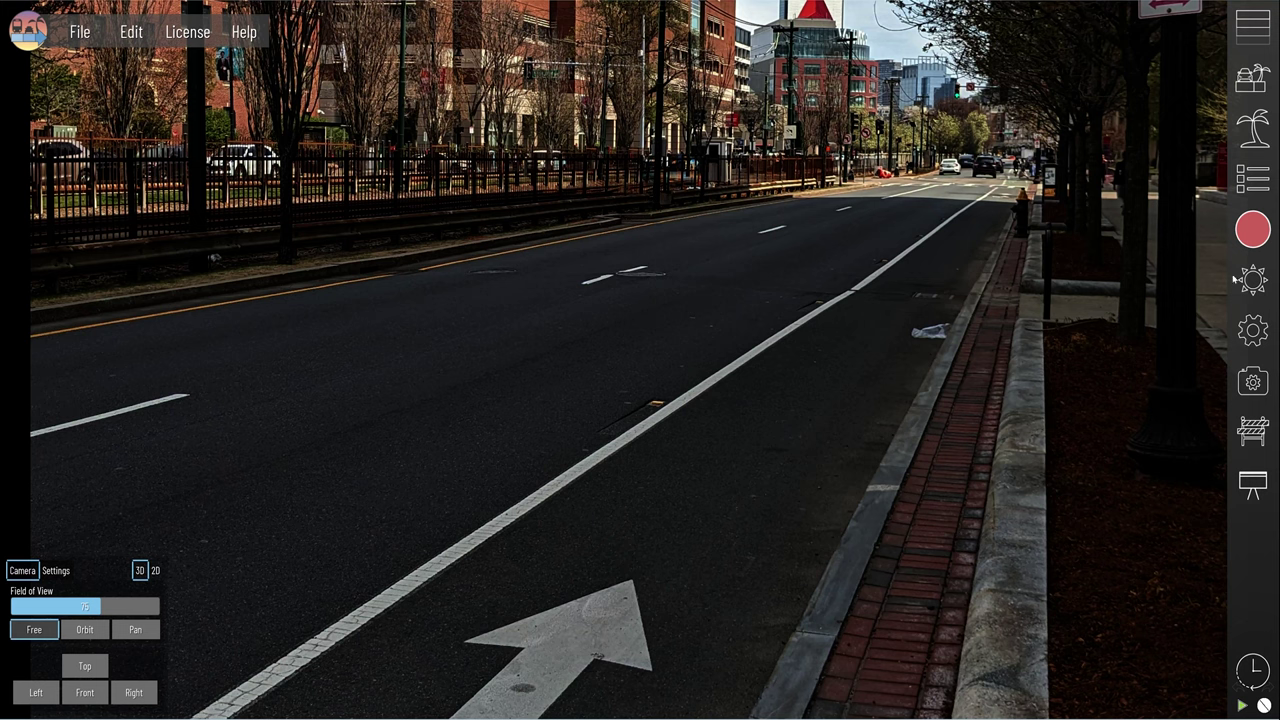
# Step: Send the street photo layer to the back in photo compositing so it sits behind the 3D road model
pyautogui.click(1256, 229)
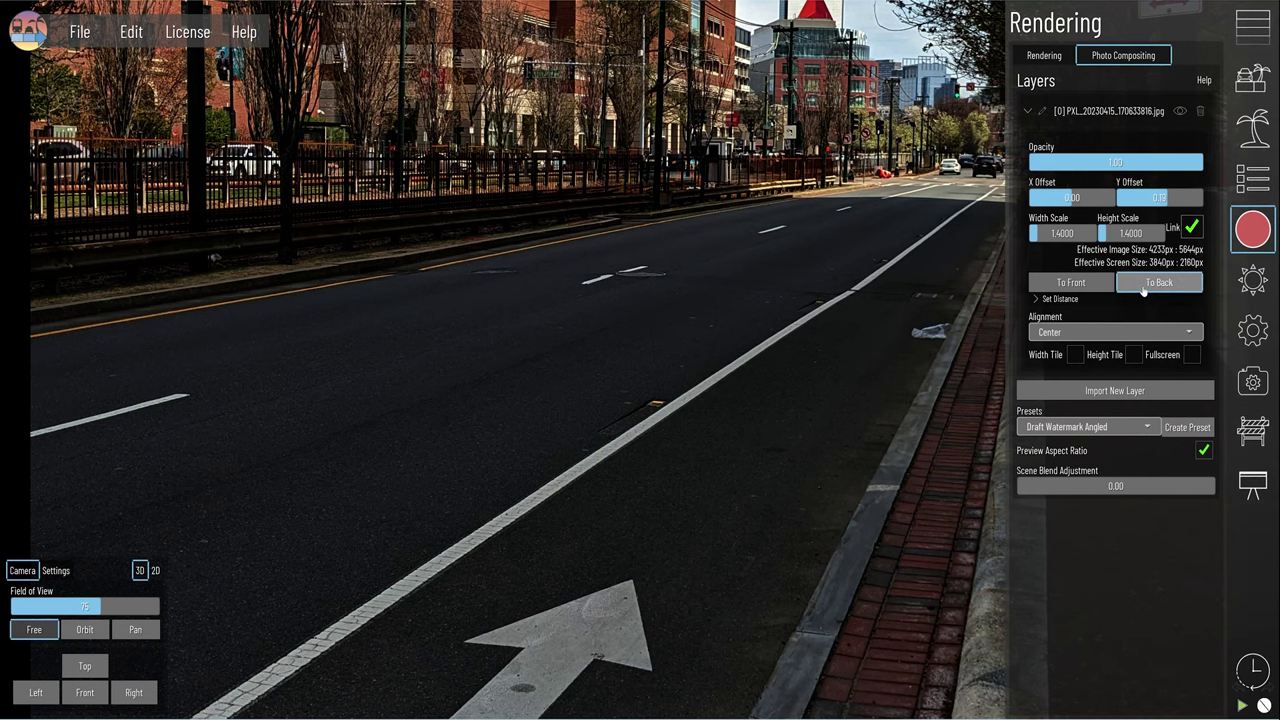
pyautogui.click(1143, 287)
pyautogui.click(1253, 229)
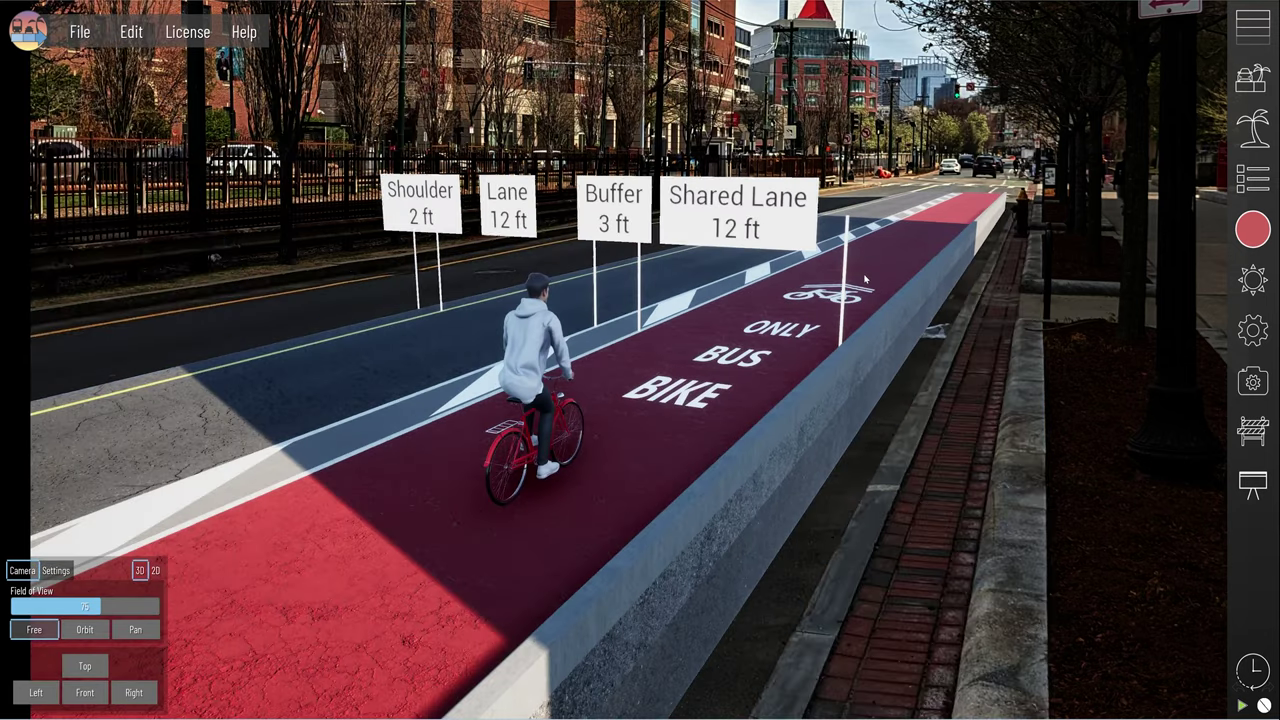
# Step: Examine the 3D road section from several distances and angles against the fixed photo background
pyautogui.scroll(-8, 866, 280)
pyautogui.moveTo(844, 292); pyautogui.dragTo(728, 340)
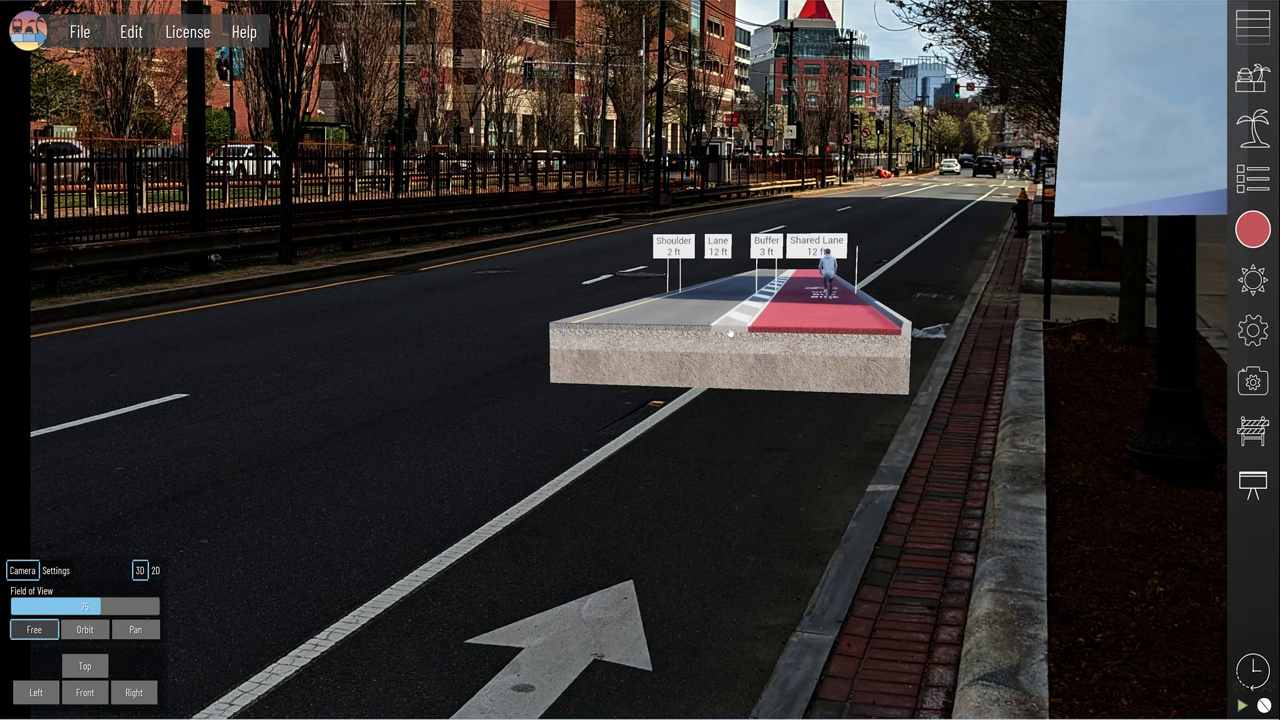
pyautogui.scroll(3, 771, 352)
pyautogui.scroll(-1, 843, 321)
pyautogui.scroll(-4, 843, 321)
pyautogui.moveTo(835, 320); pyautogui.dragTo(829, 339)
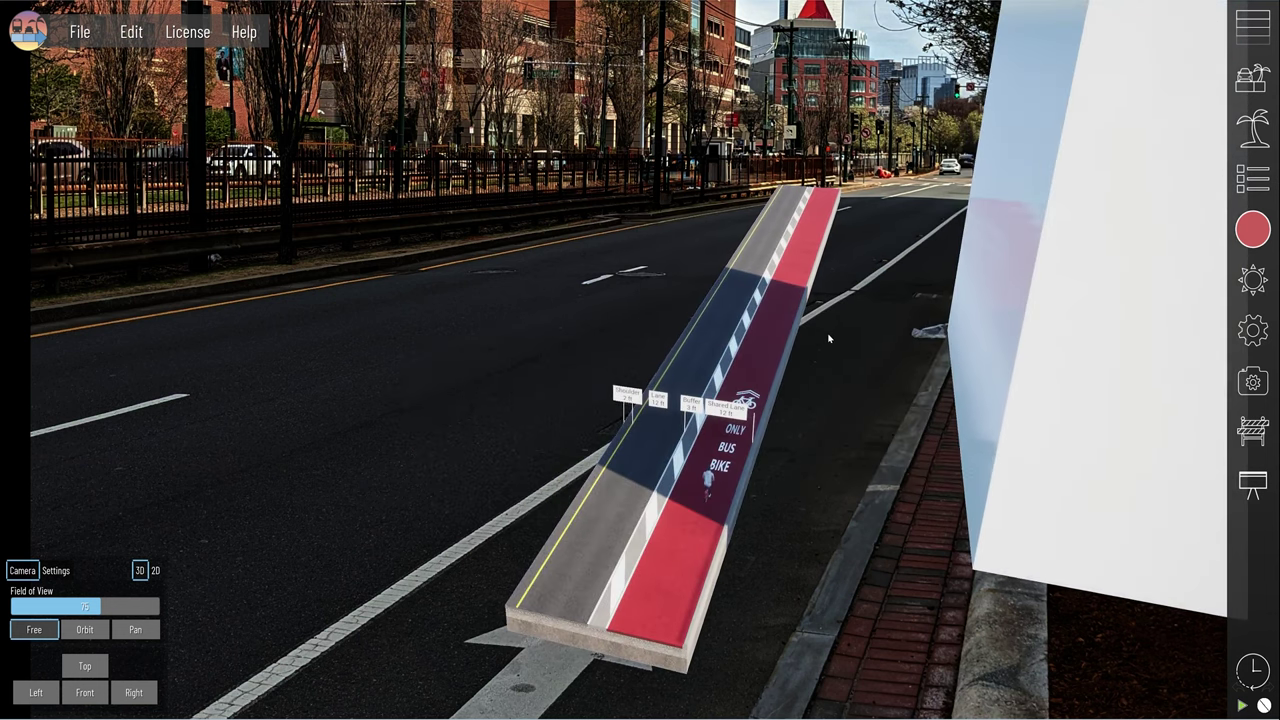
pyautogui.scroll(2, 900, 193)
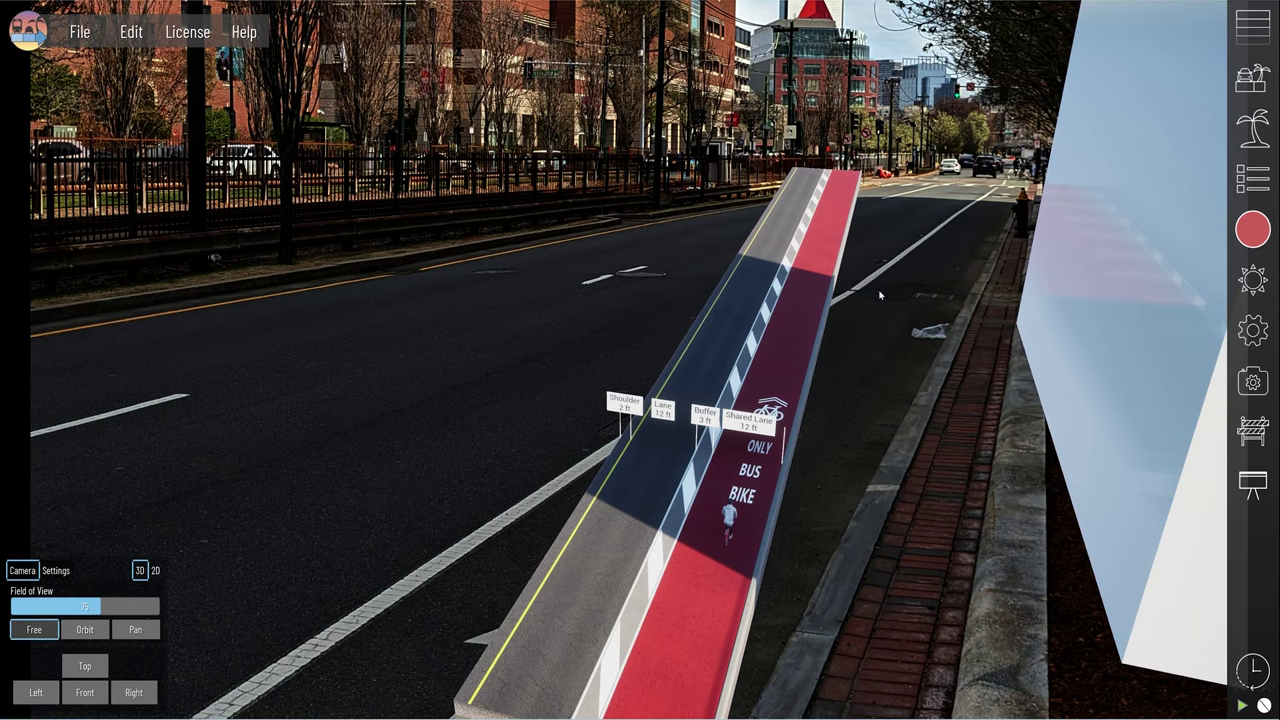
# Step: Restore the saved camera Preset 0 from the rendering settings
pyautogui.click(1252, 229)
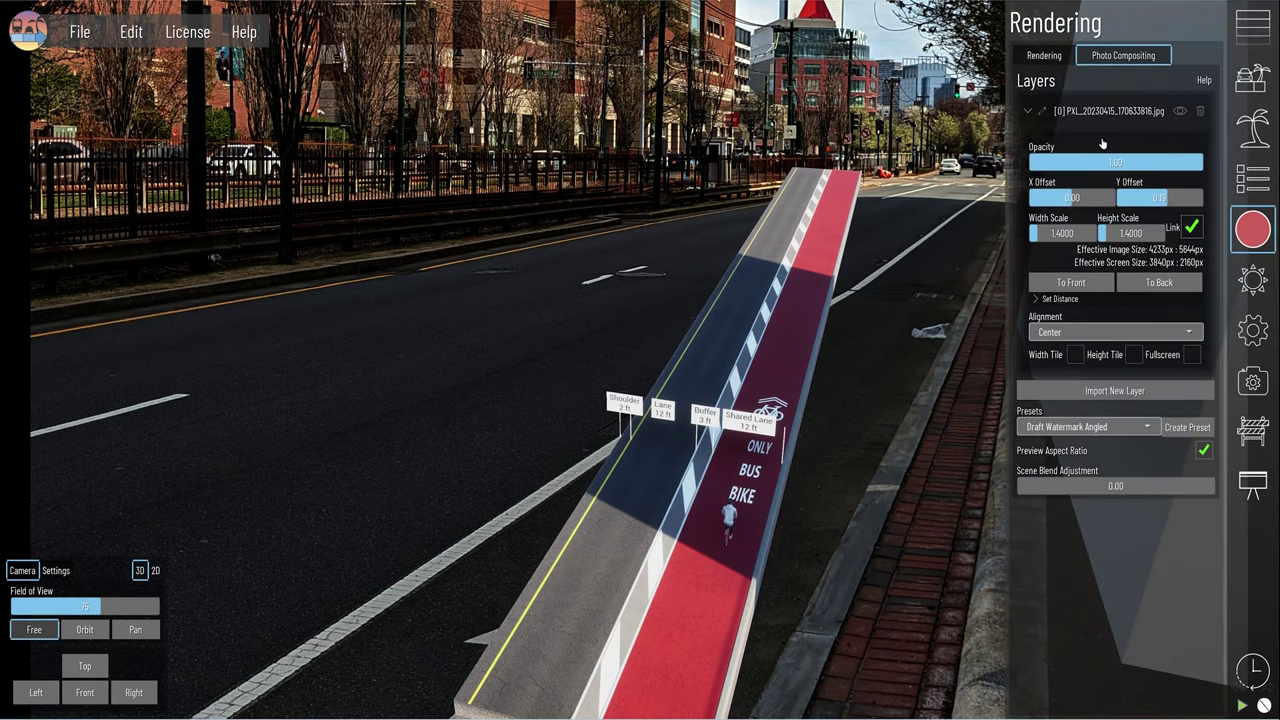
pyautogui.click(1044, 55)
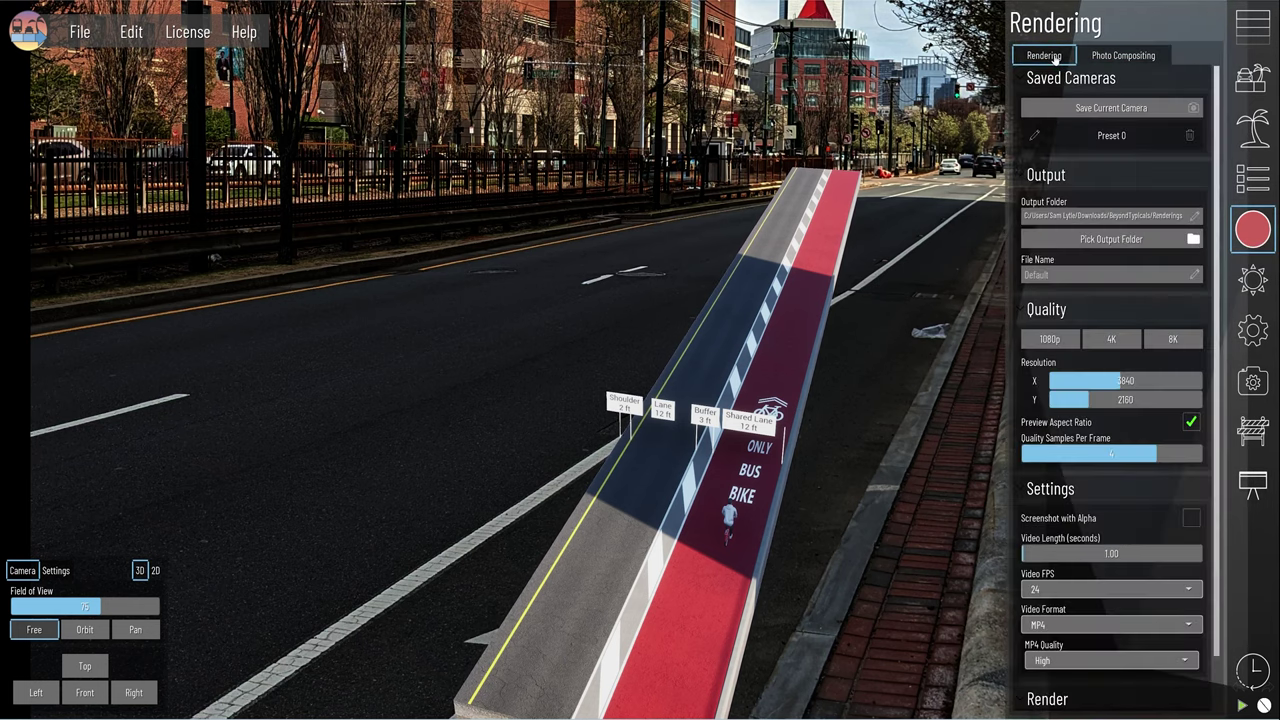
pyautogui.click(1111, 136)
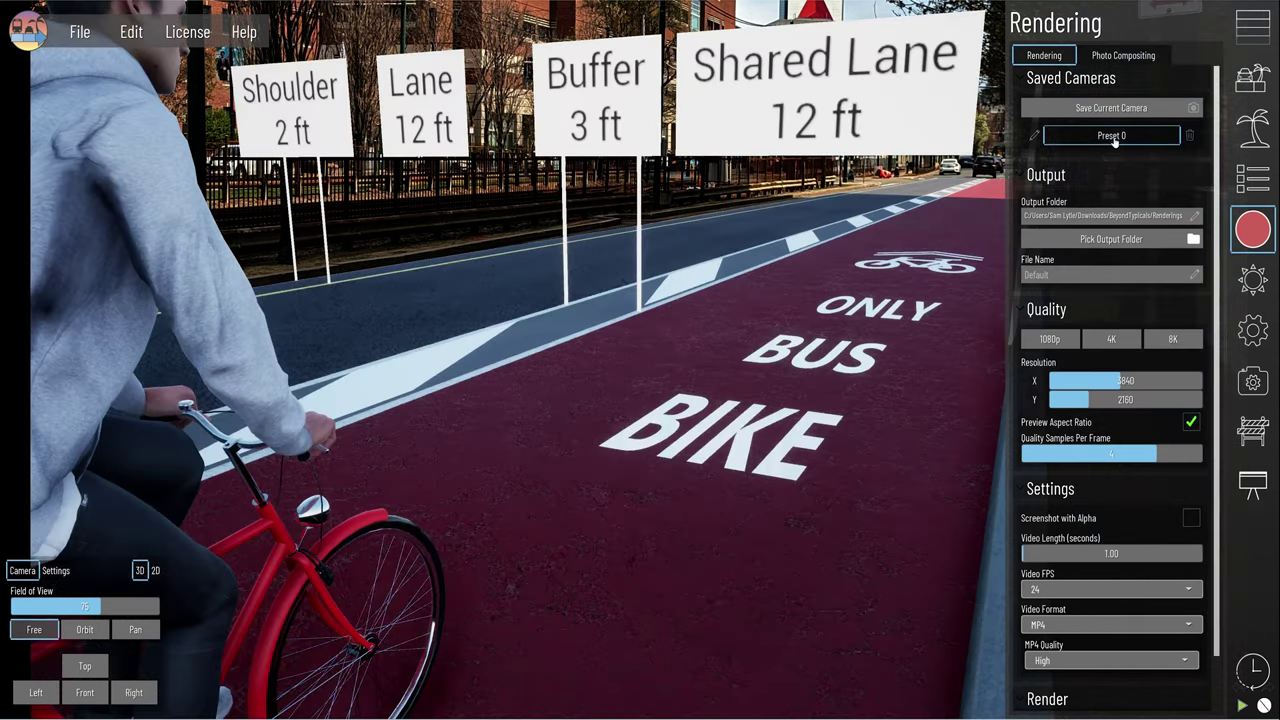
pyautogui.click(1252, 229)
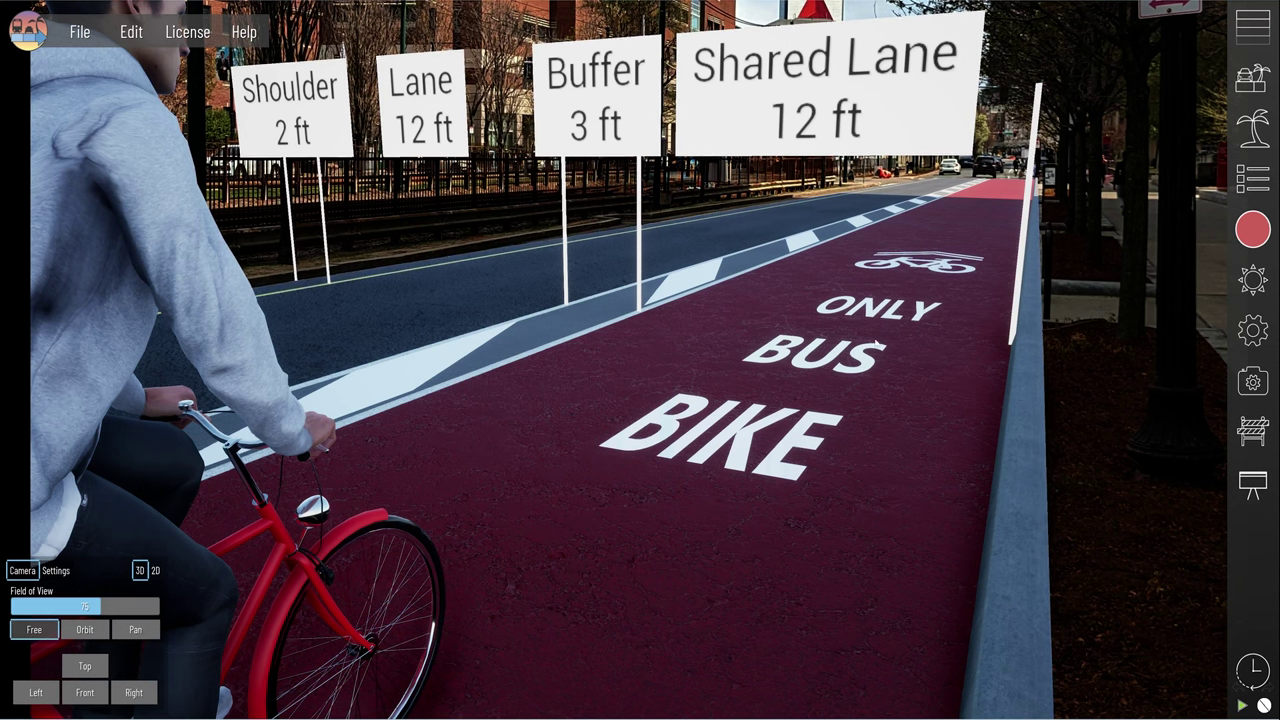
# Step: Select the BIKE text pavement marking in the Shared Lane section for editing
pyautogui.moveTo(897, 194); pyautogui.dragTo(911, 252, button='right')
pyautogui.click(912, 253)
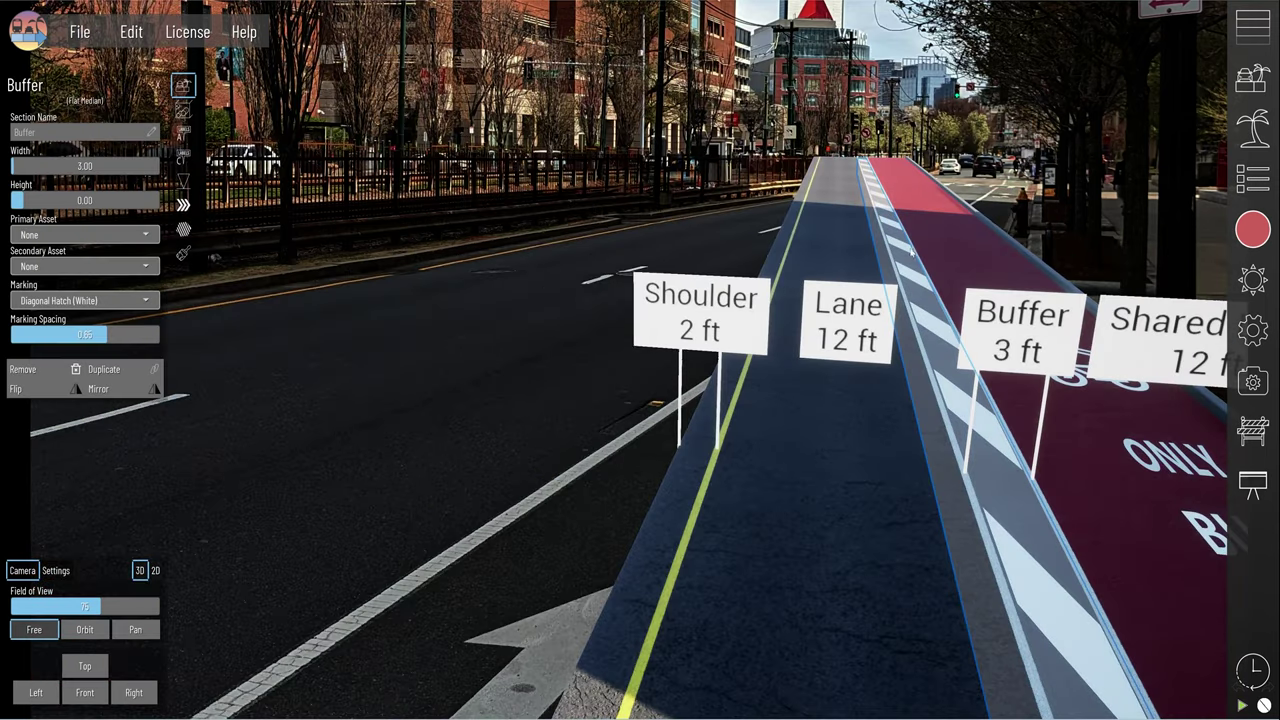
pyautogui.click(925, 236)
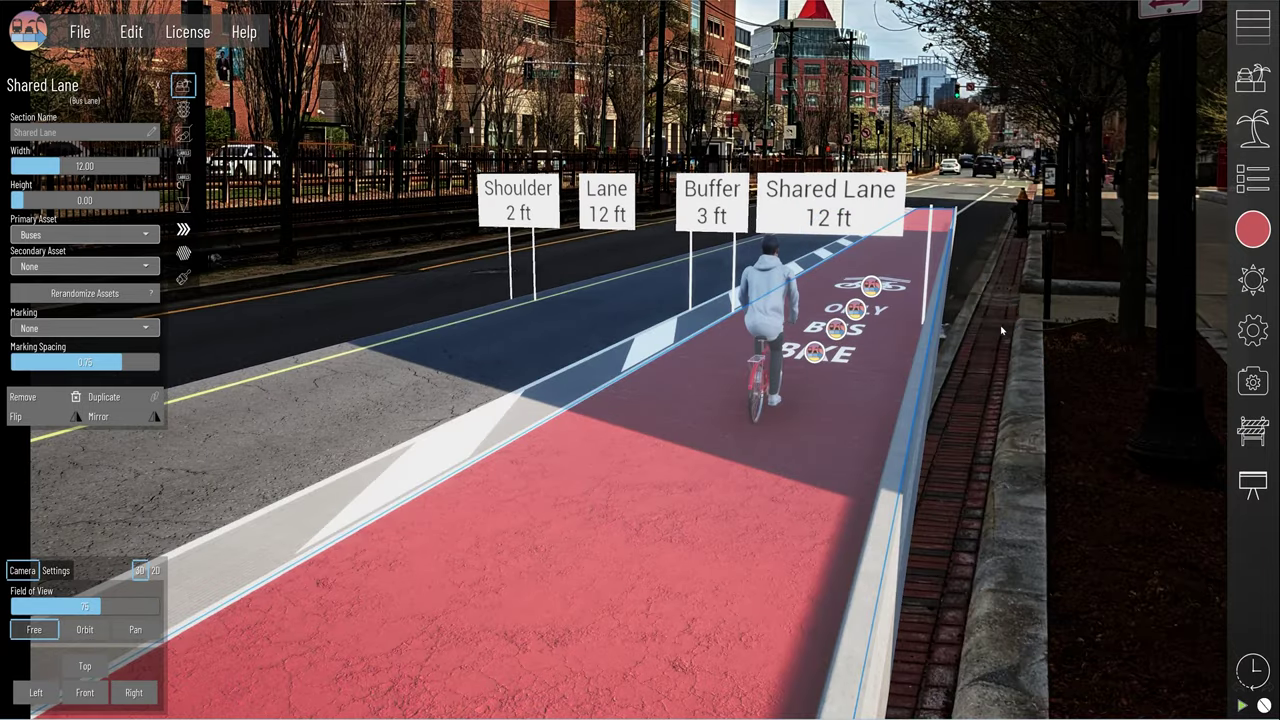
pyautogui.scroll(3, 897, 308)
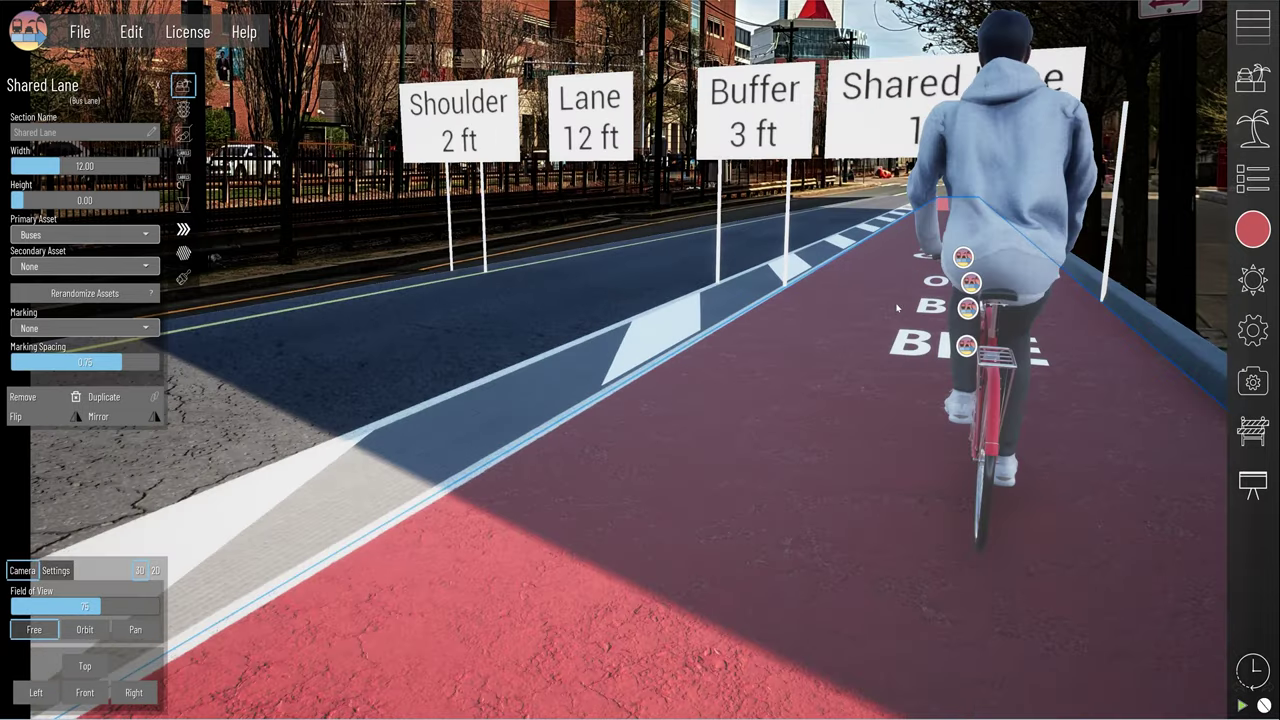
pyautogui.moveTo(897, 308); pyautogui.dragTo(752, 390, button='right')
pyautogui.scroll(2, 752, 390)
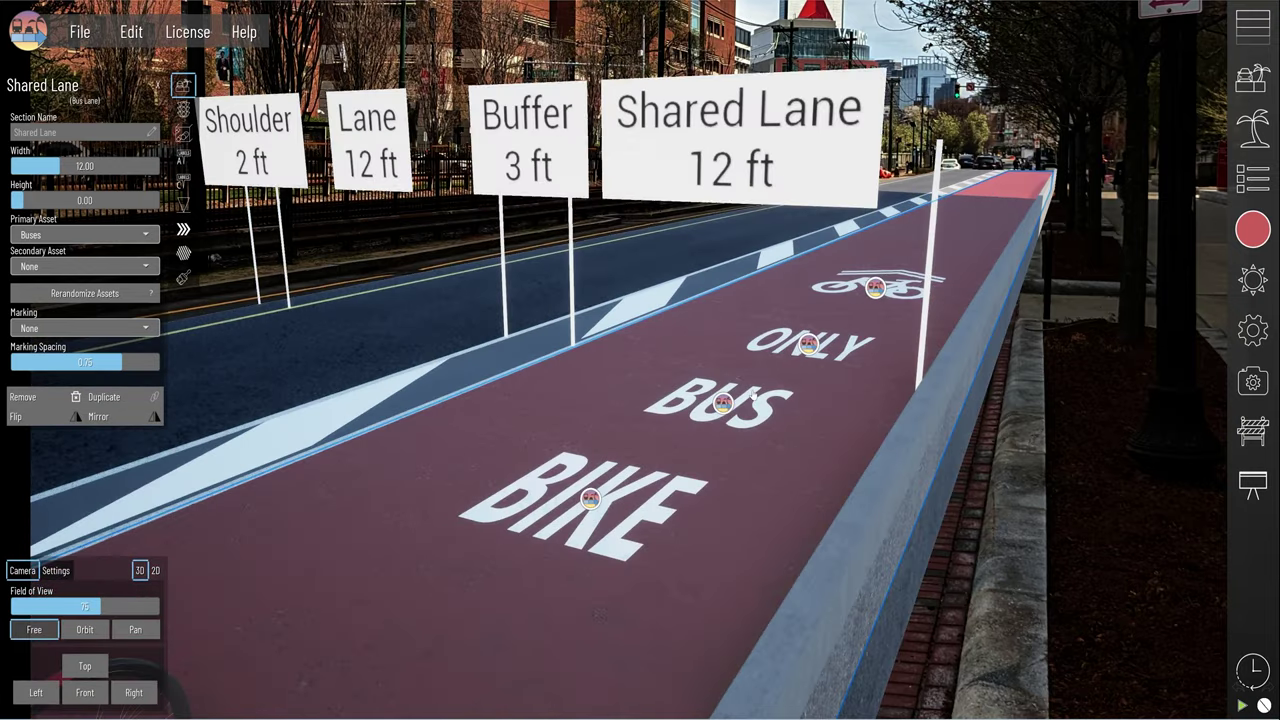
pyautogui.click(722, 403)
pyautogui.click(590, 498)
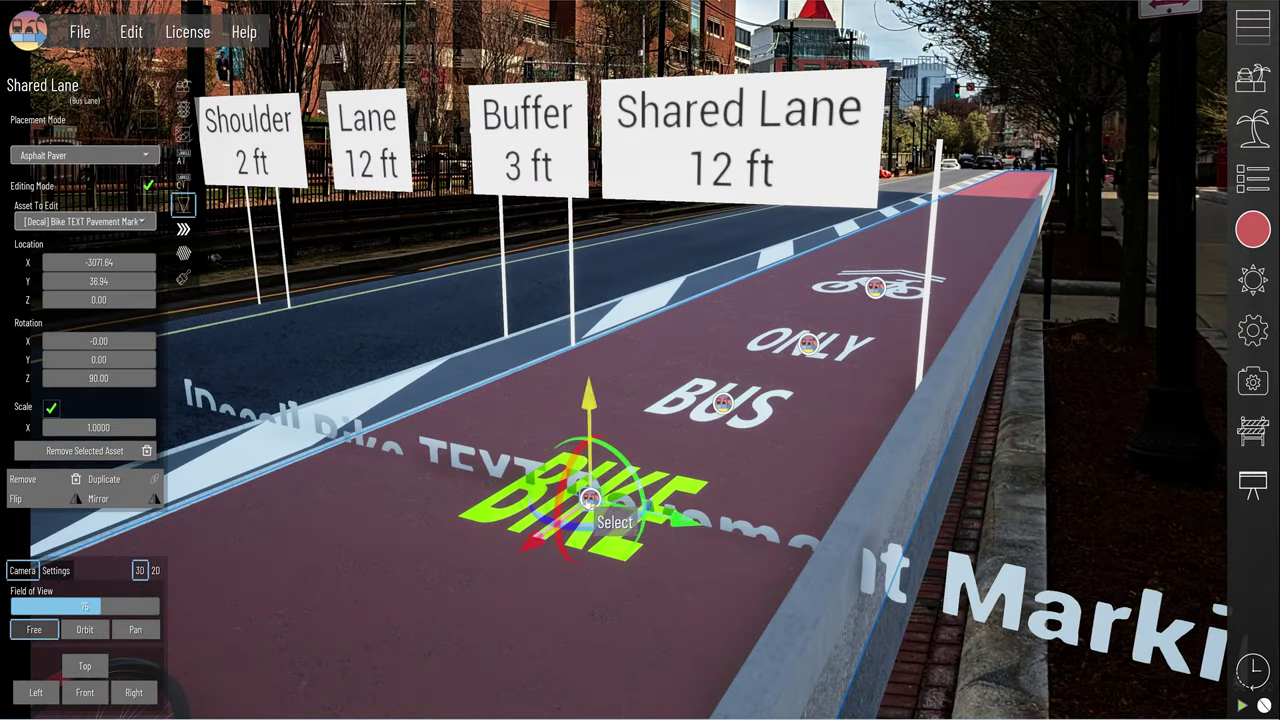
# Step: Browse the Pavement Marking category of the library assets for a sharrow symbol
pyautogui.click(1251, 122)
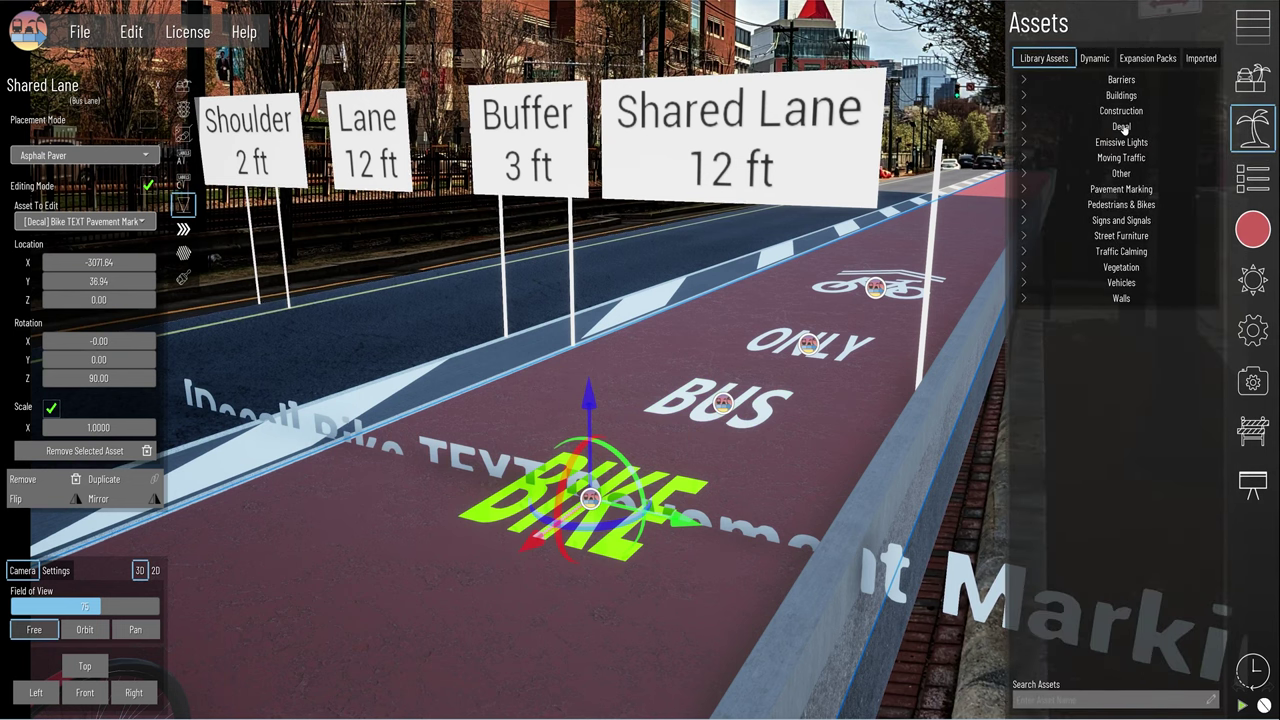
pyautogui.click(1117, 126)
pyautogui.click(1122, 128)
pyautogui.click(1117, 191)
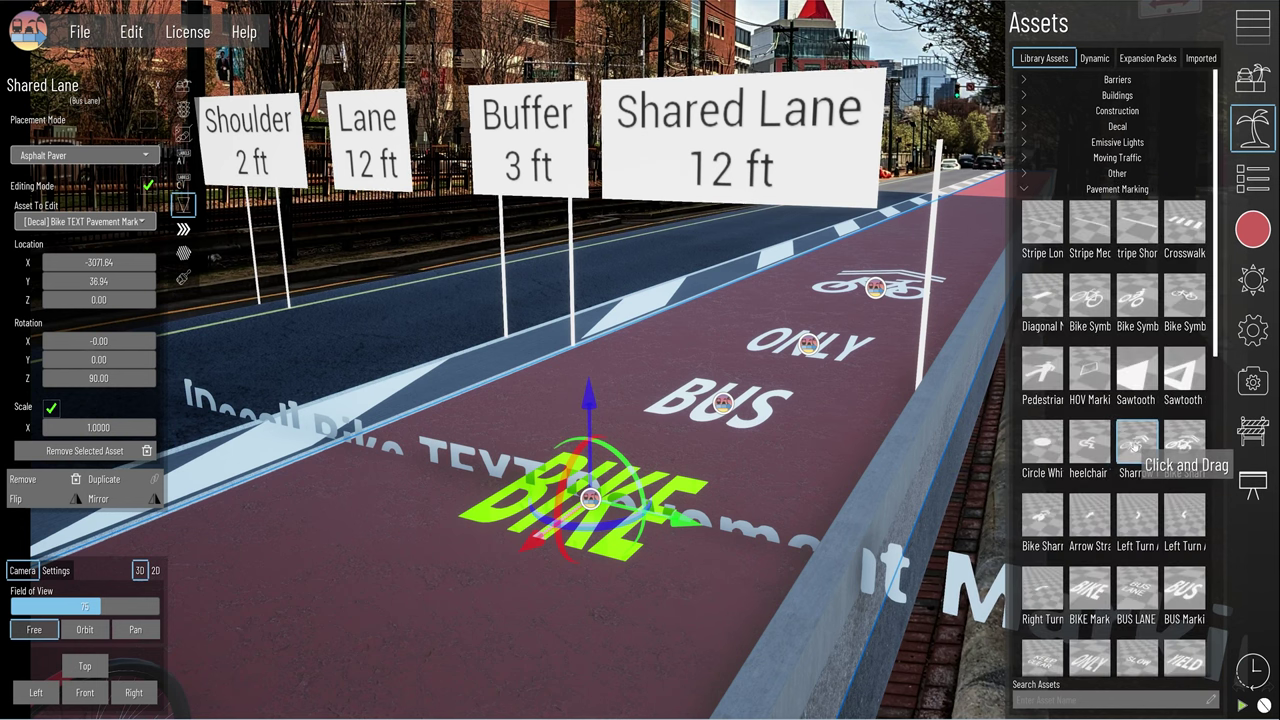
pyautogui.moveTo(1135, 447); pyautogui.dragTo(845, 375)
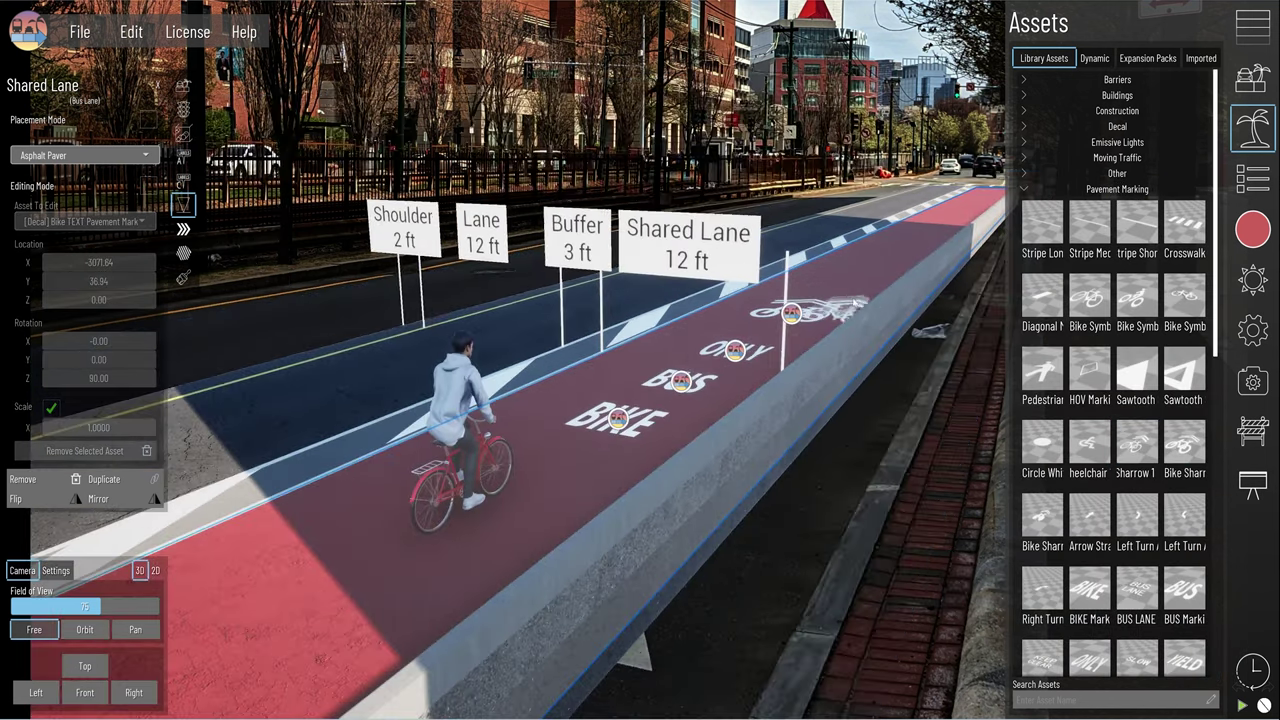
# Step: Examine the cyclist in the red shared lane from above and up close
pyautogui.moveTo(864, 278); pyautogui.dragTo(839, 288)
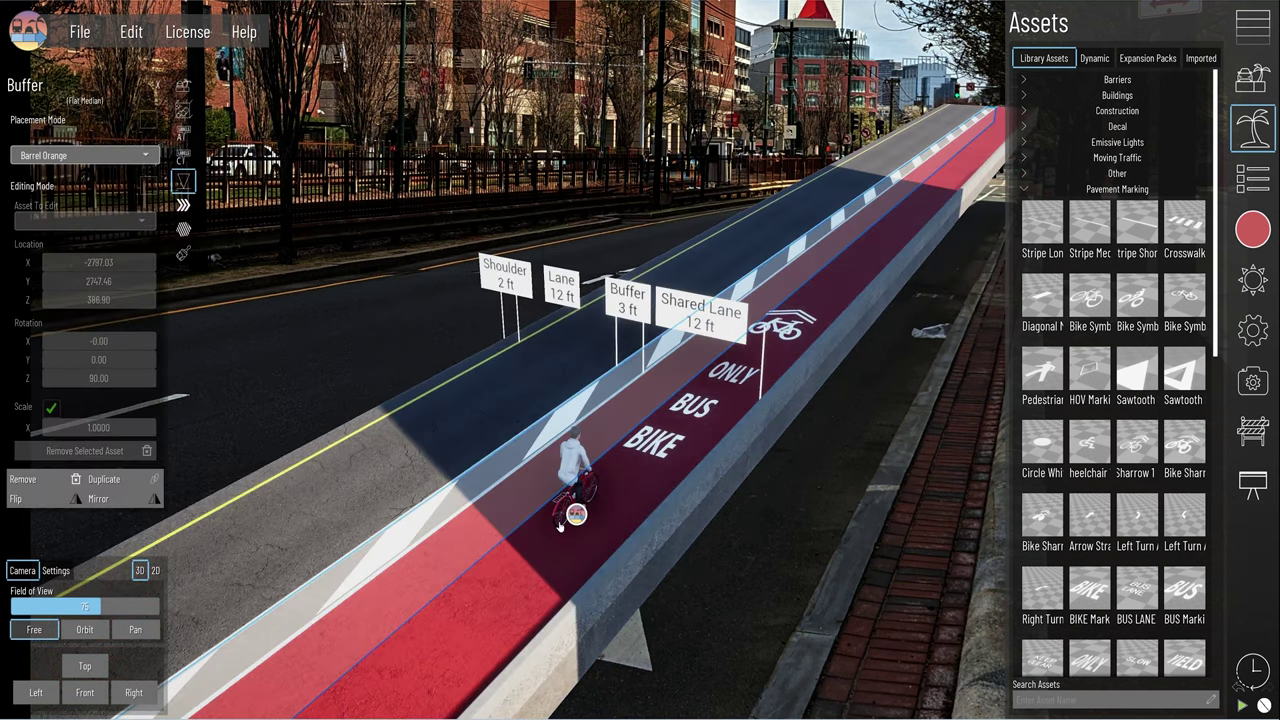
pyautogui.scroll(5, 592, 472)
pyautogui.scroll(-5, 592, 472)
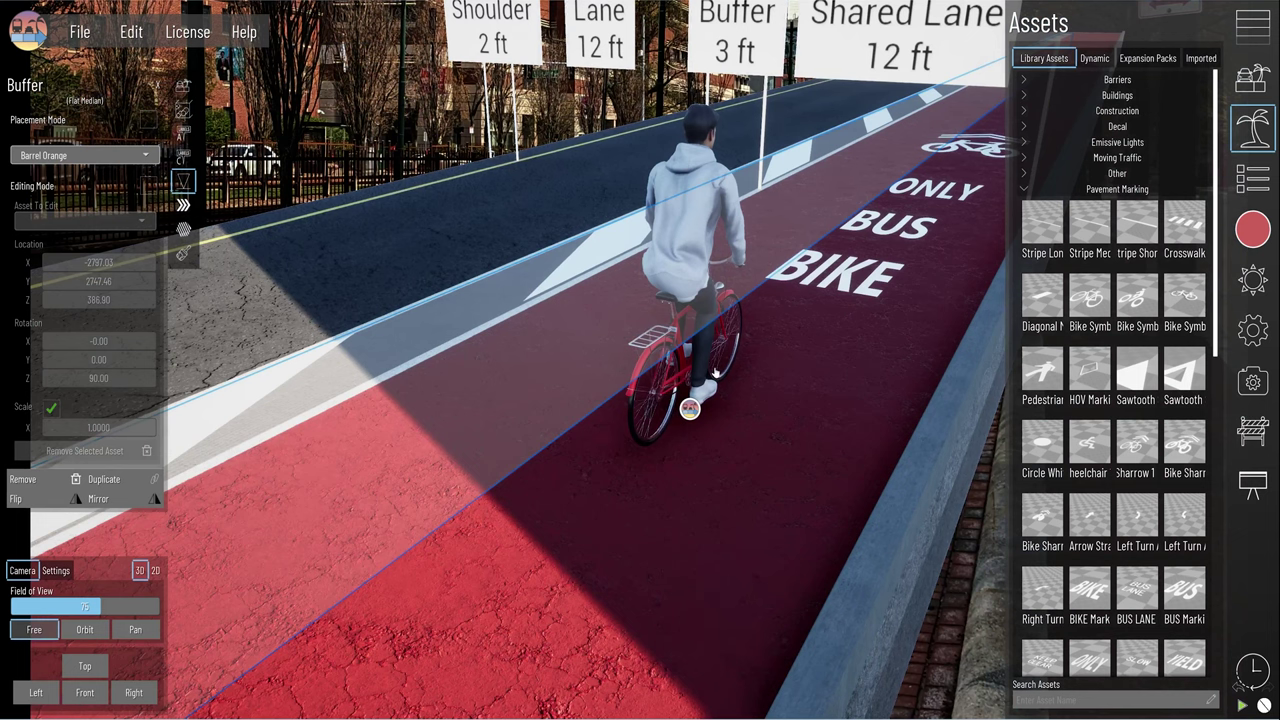
pyautogui.scroll(5, 715, 372)
pyautogui.moveTo(715, 372); pyautogui.dragTo(698, 388, button='middle')
pyautogui.scroll(-4, 698, 388)
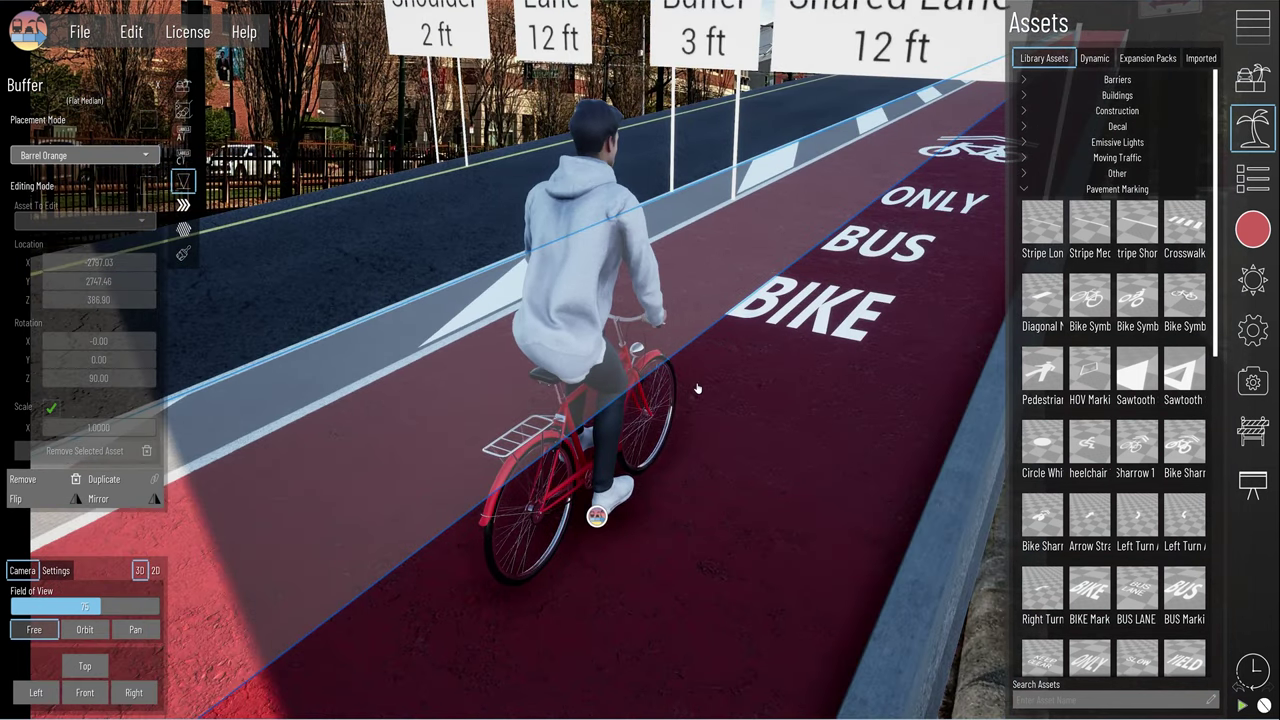
# Step: Return the view to saved camera Preset 0 and deselect the Buffer section
pyautogui.click(1253, 232)
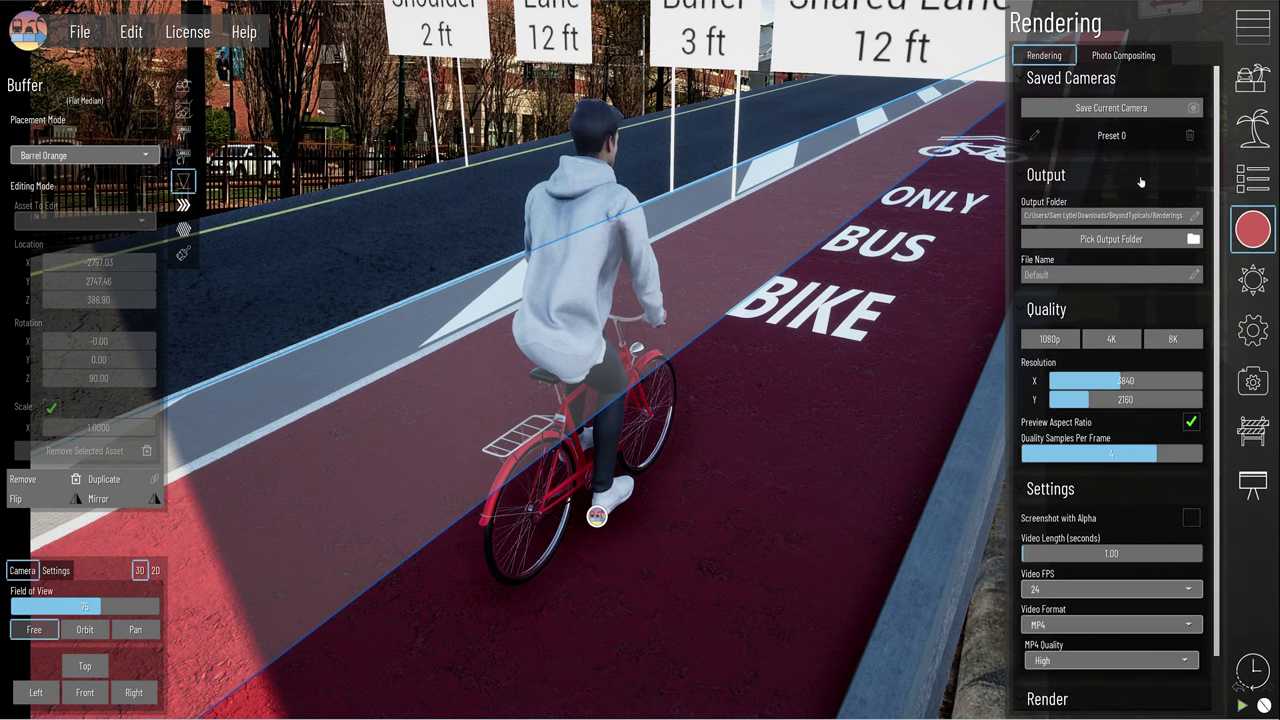
pyautogui.click(1111, 135)
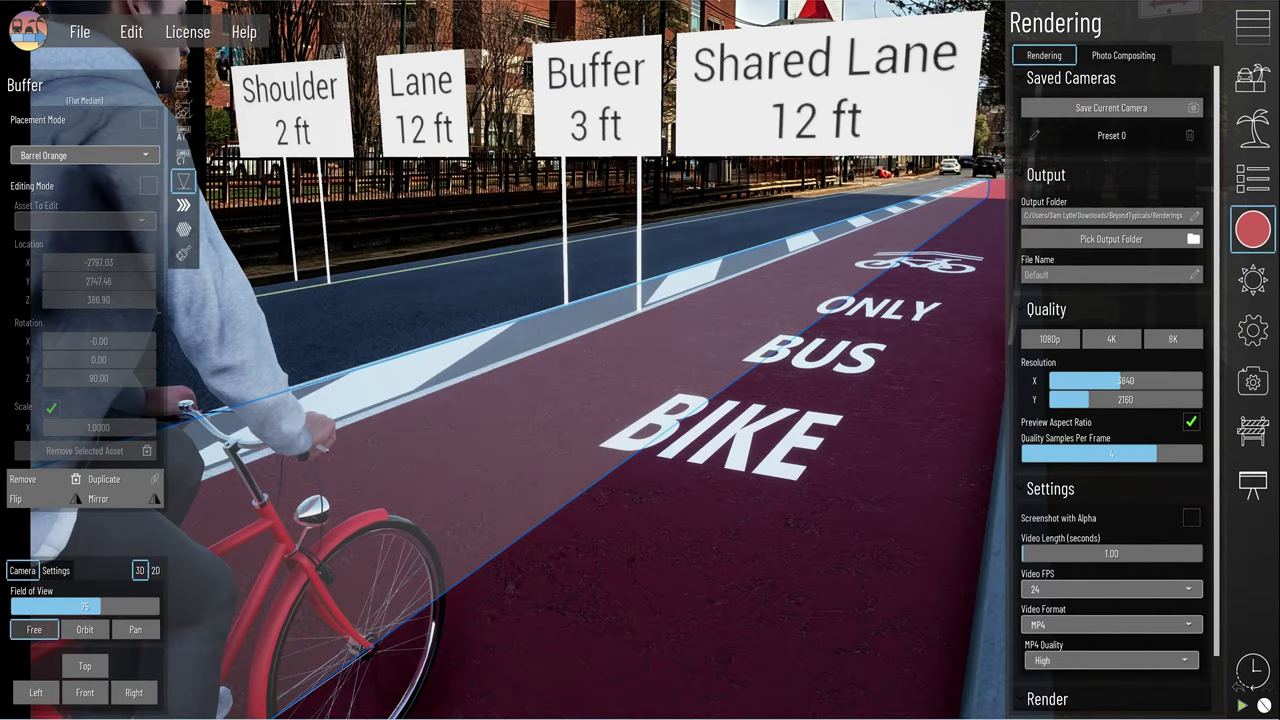
pyautogui.click(482, 42)
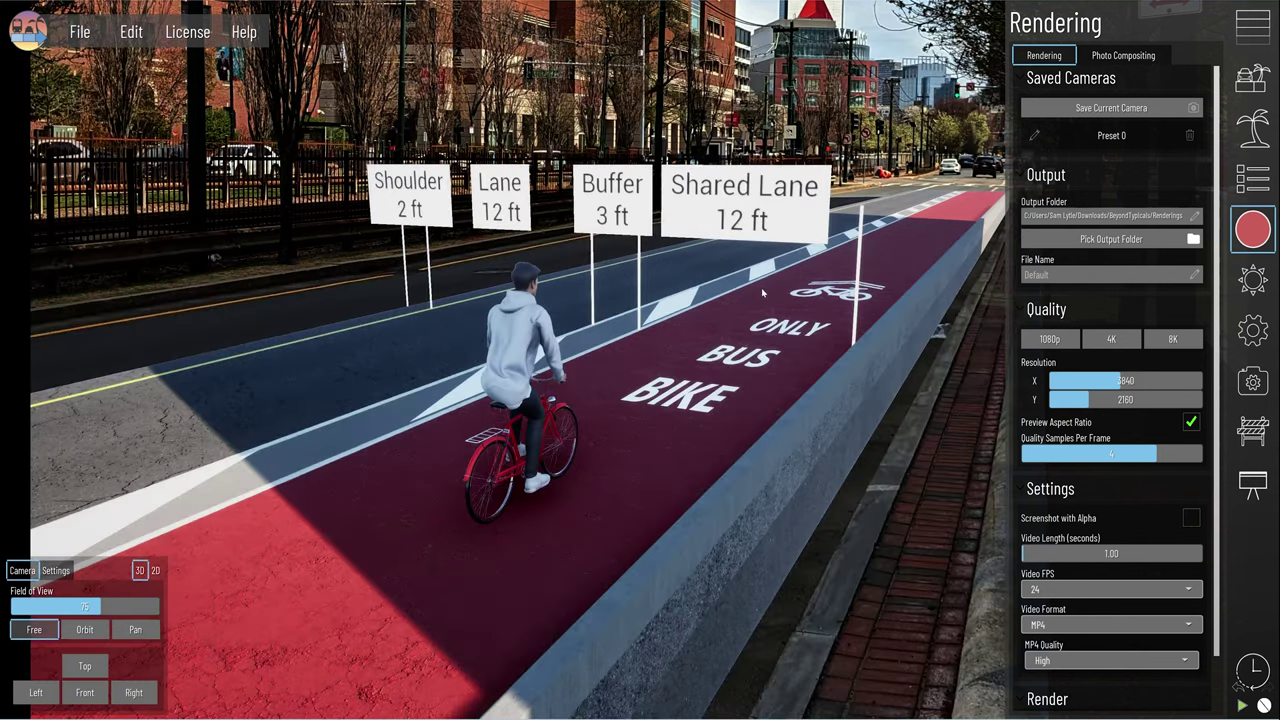
# Step: Select the Shared Lane section, open its texturing settings and review the available basic textures
pyautogui.moveTo(763, 291); pyautogui.dragTo(929, 206, button='right')
pyautogui.click(955, 190)
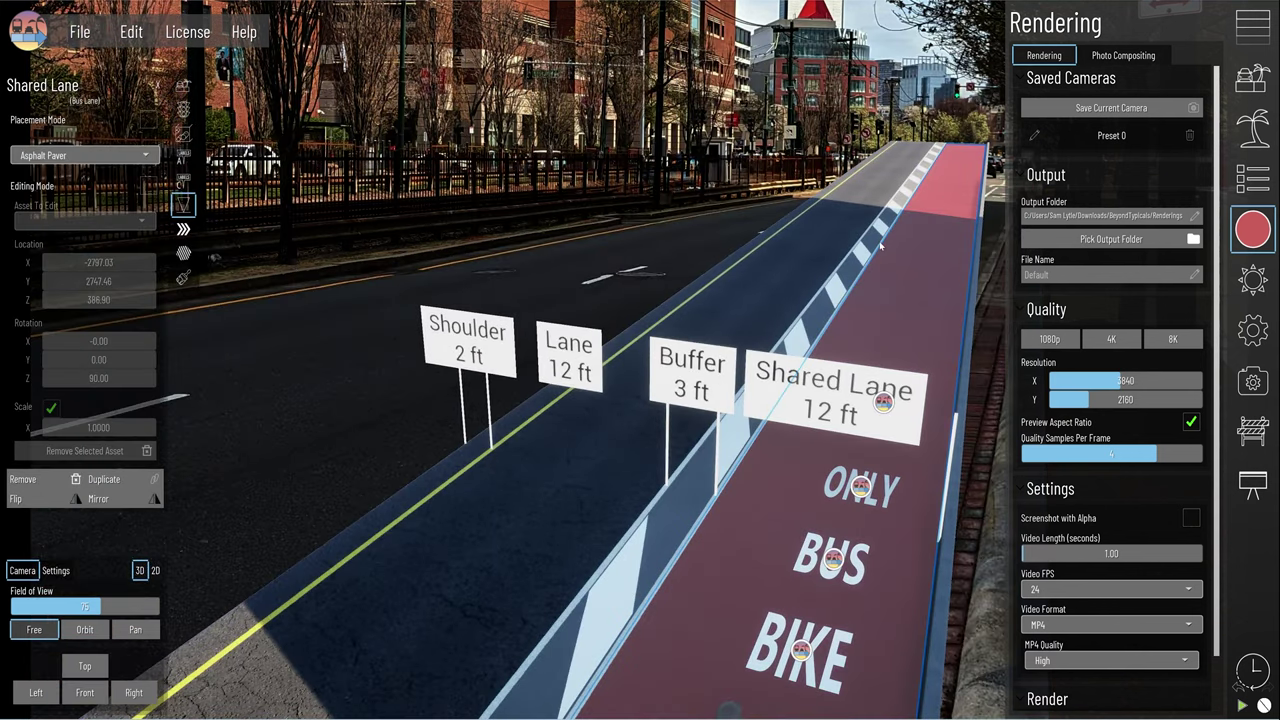
pyautogui.click(181, 276)
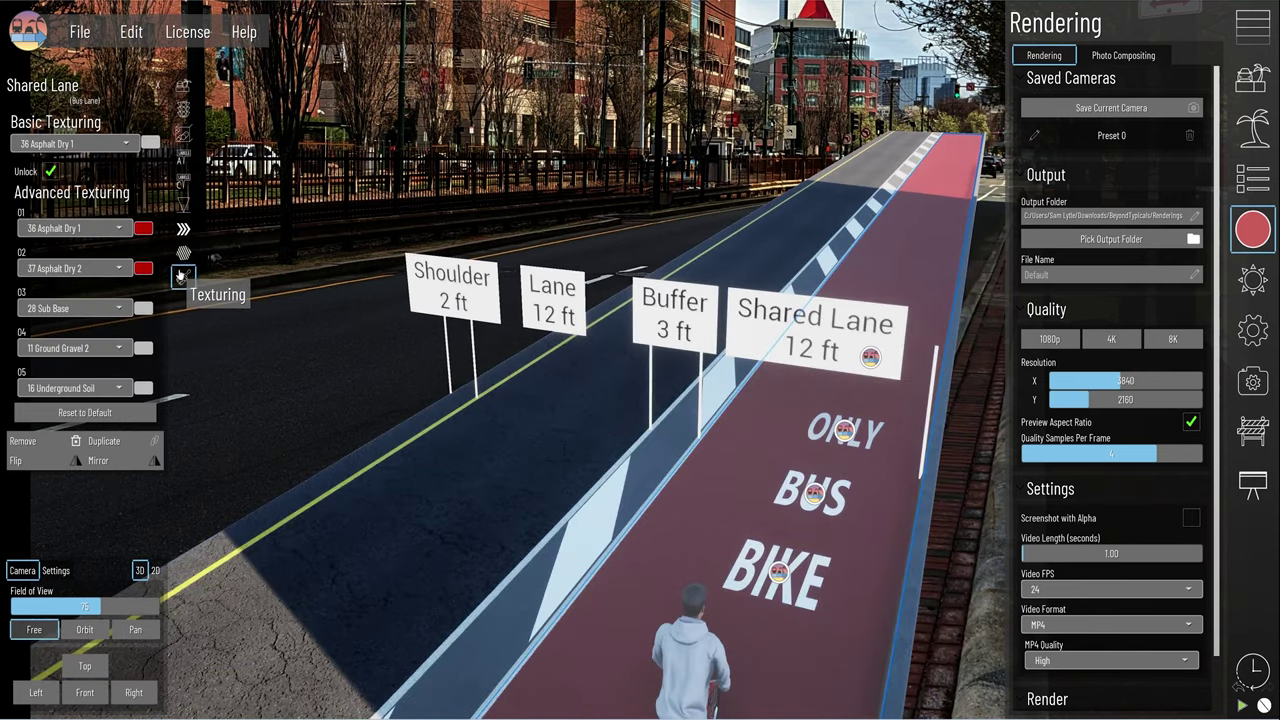
pyautogui.click(90, 143)
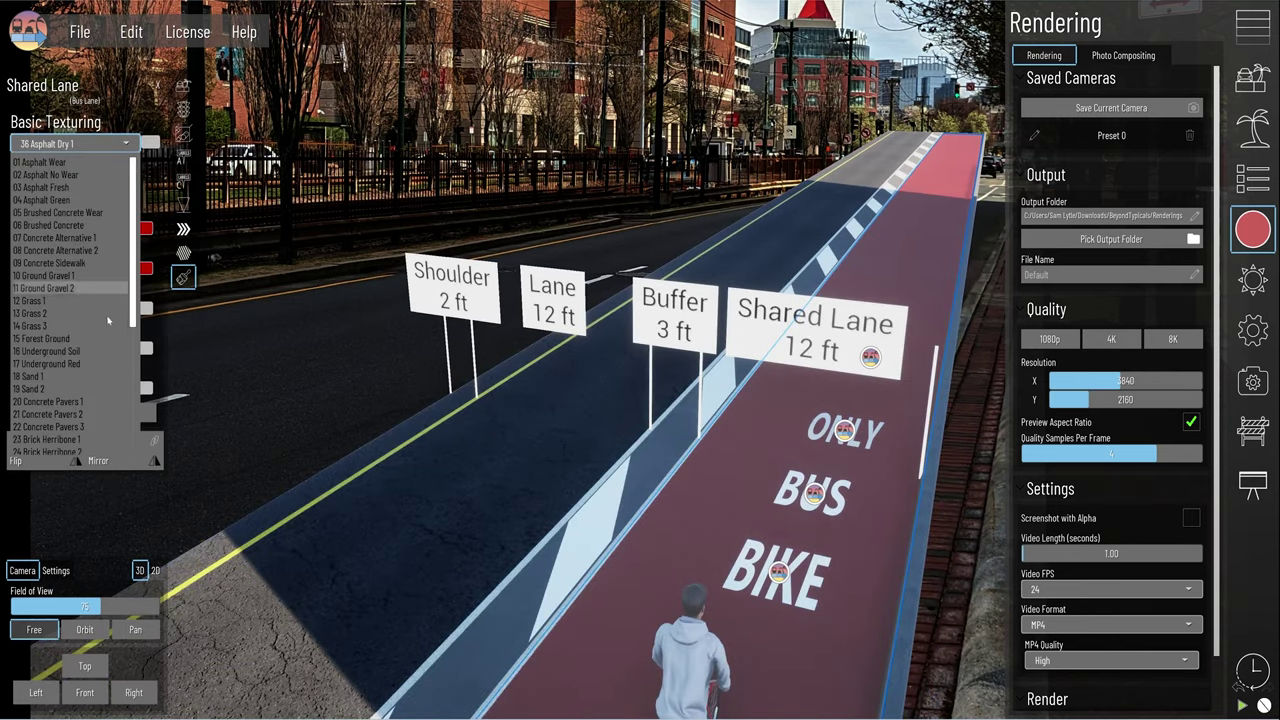
pyautogui.scroll(-4, 728, 460)
pyautogui.moveTo(728, 468); pyautogui.dragTo(733, 463, button='right')
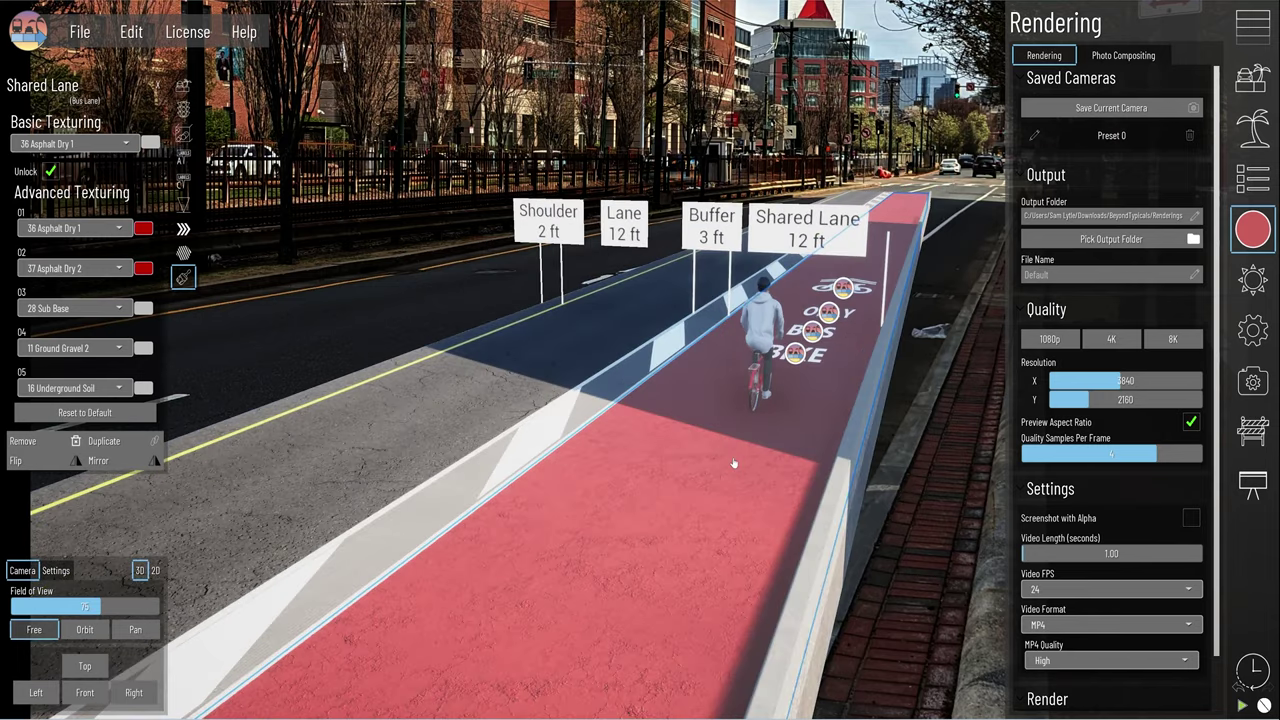
# Step: Try 06 Brushed Concrete and 01 Asphalt Wear as the Shared Lane's basic texture
pyautogui.click(110, 145)
pyautogui.scroll(-2, 86, 292)
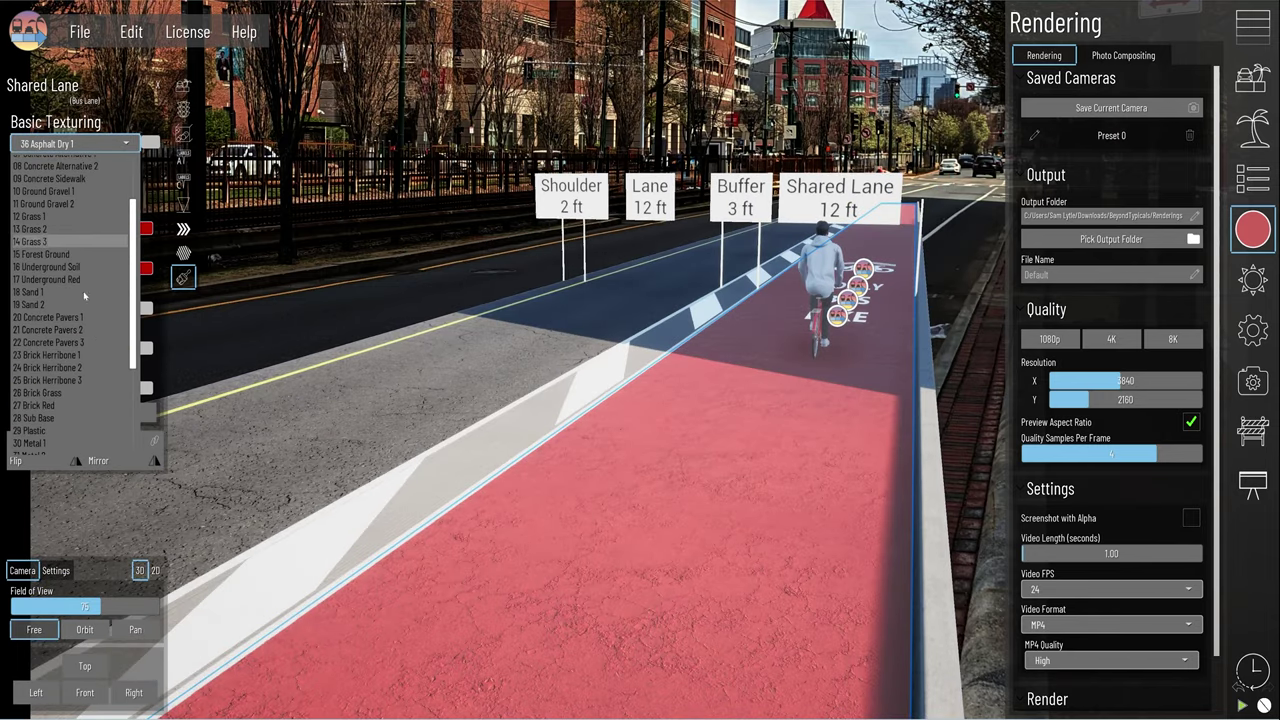
pyautogui.scroll(2, 85, 305)
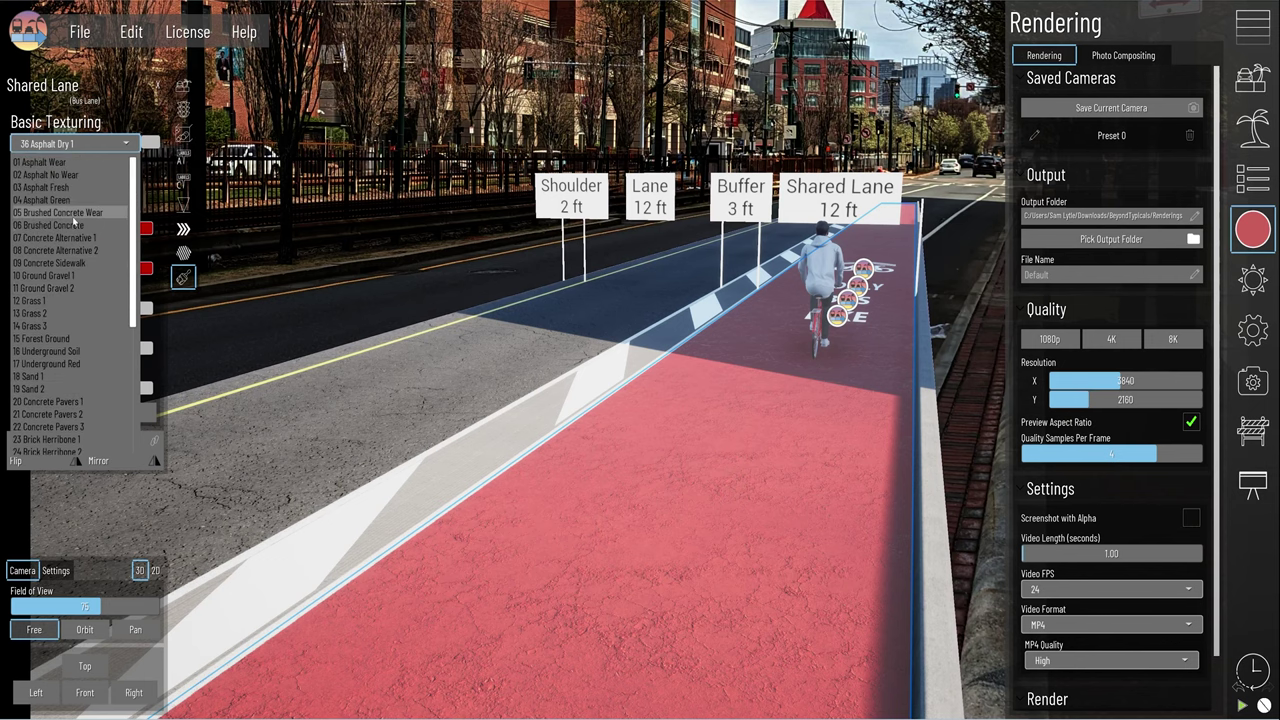
pyautogui.click(75, 225)
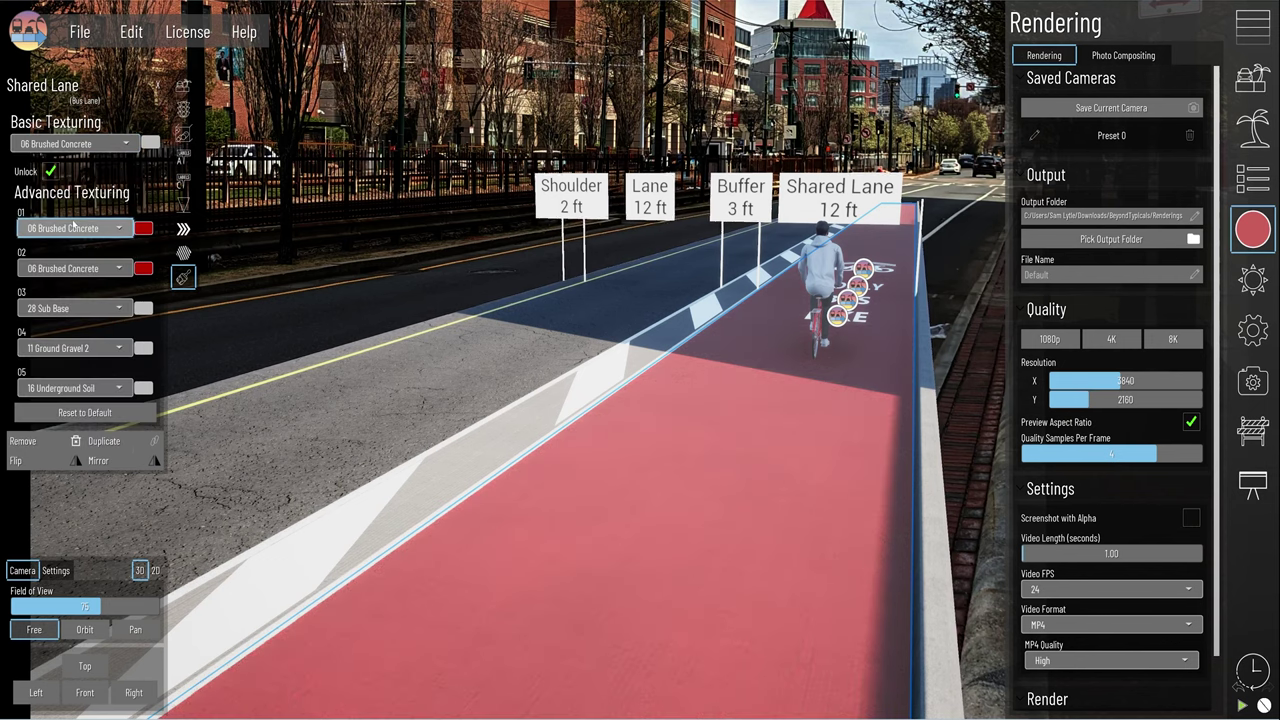
pyautogui.click(113, 143)
pyautogui.click(65, 163)
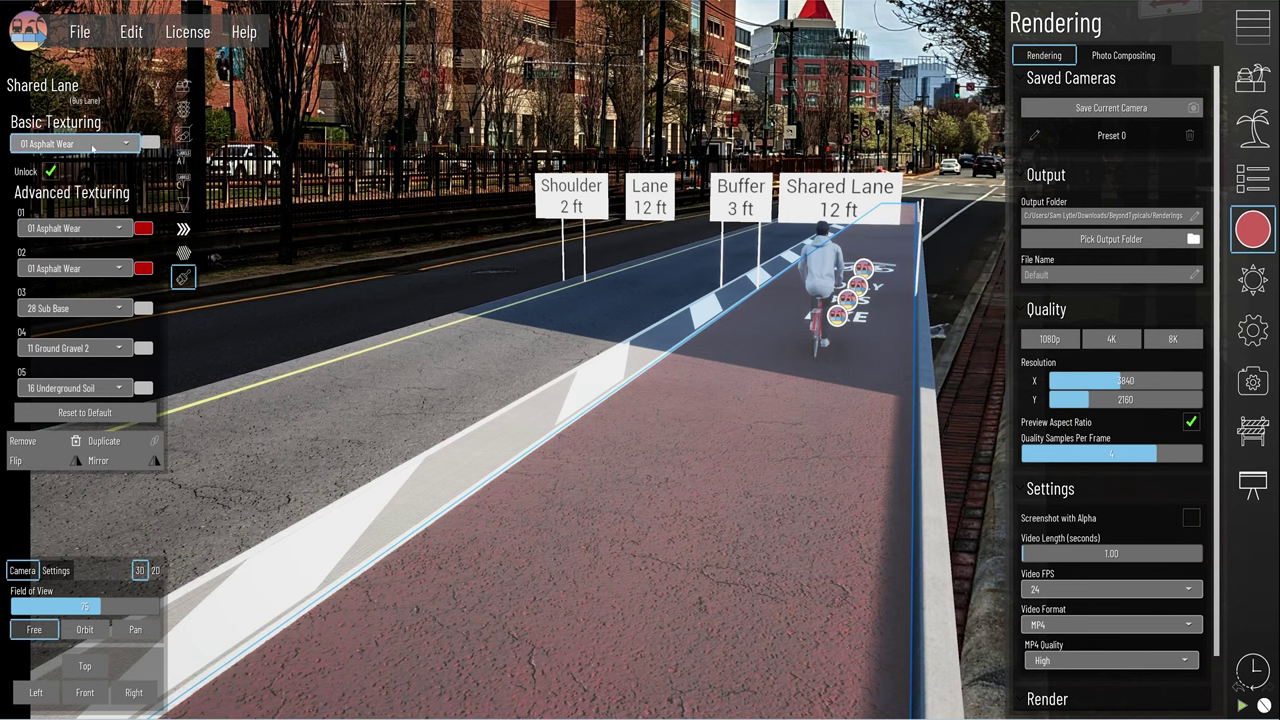
# Step: Try 37 Asphalt Dry 2 on the Shared Lane, and set its basic texture to 36 Asphalt Dry 1
pyautogui.click(93, 147)
pyautogui.scroll(-5, 58, 383)
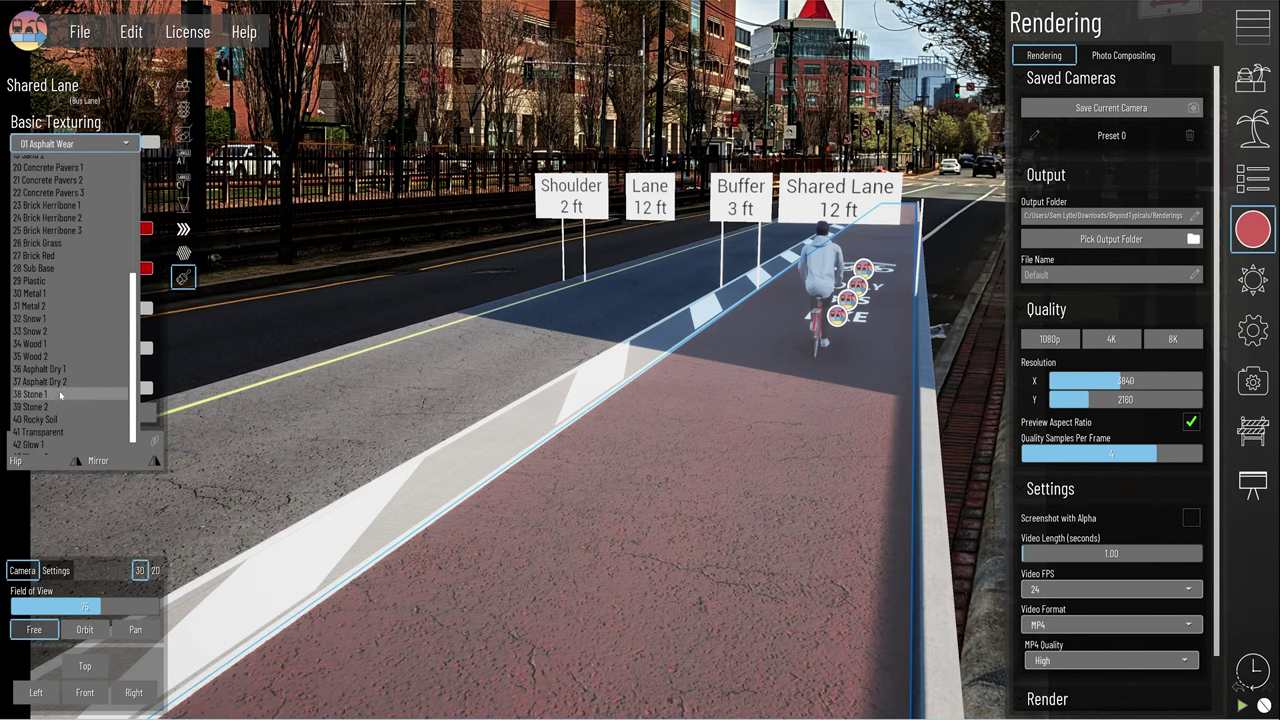
pyautogui.click(50, 381)
pyautogui.click(70, 143)
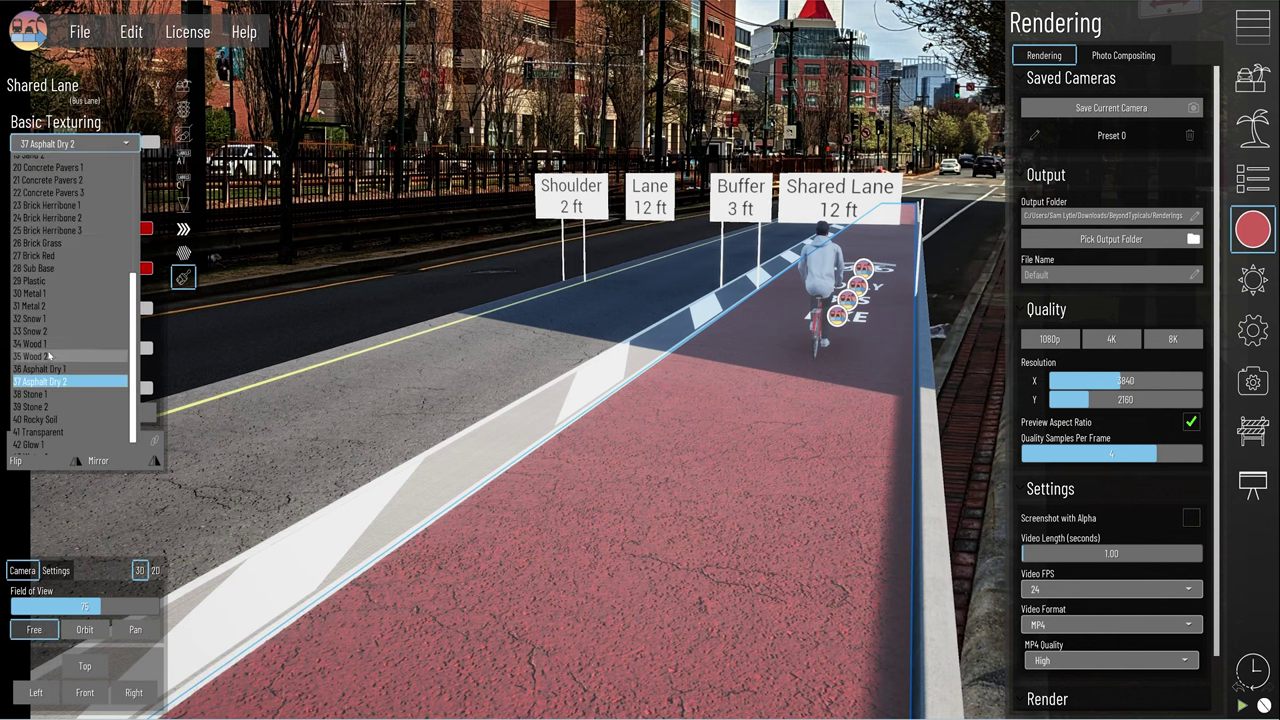
pyautogui.click(42, 368)
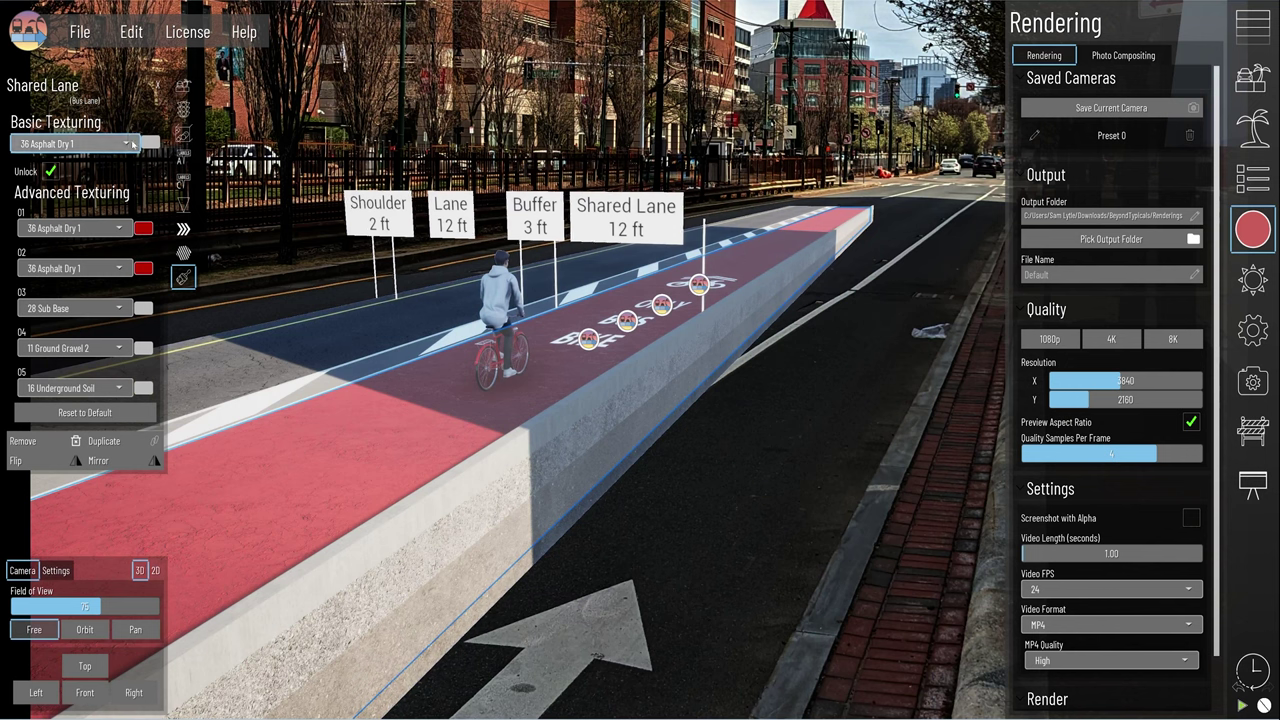
# Step: Review the colour settings of the Shared Lane's first advanced texture layer without changing them
pyautogui.click(143, 228)
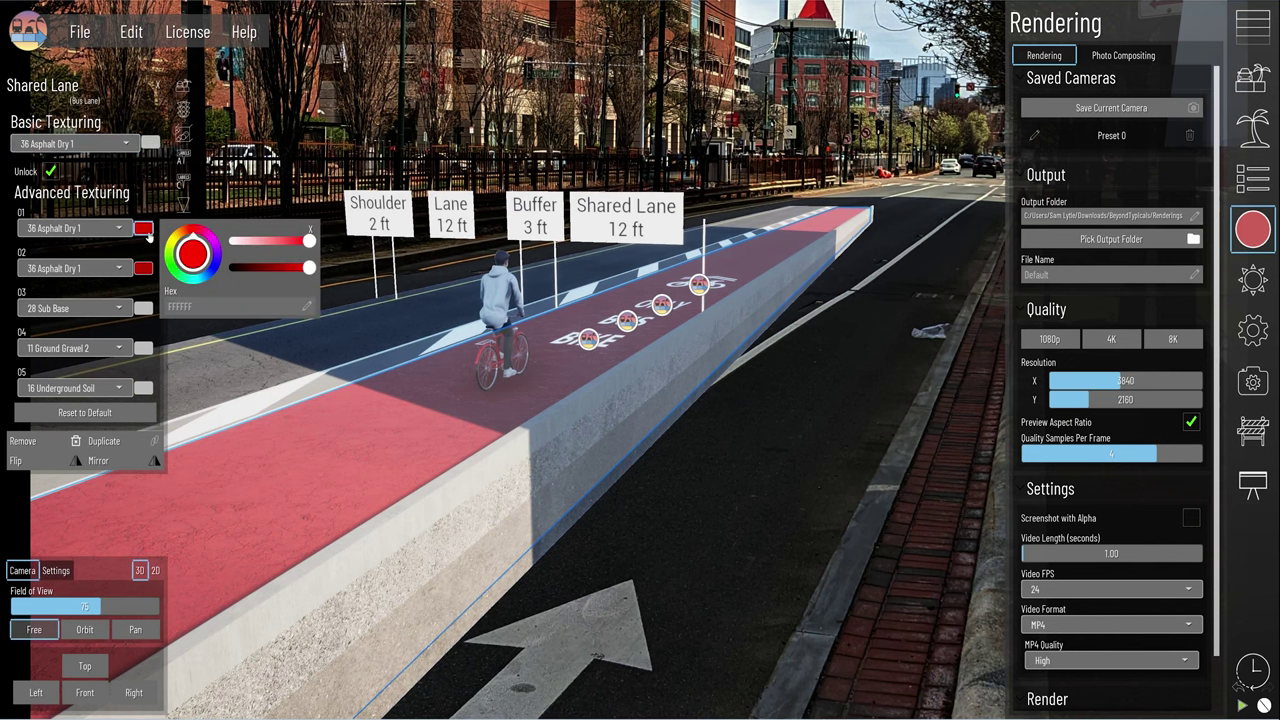
pyautogui.click(310, 229)
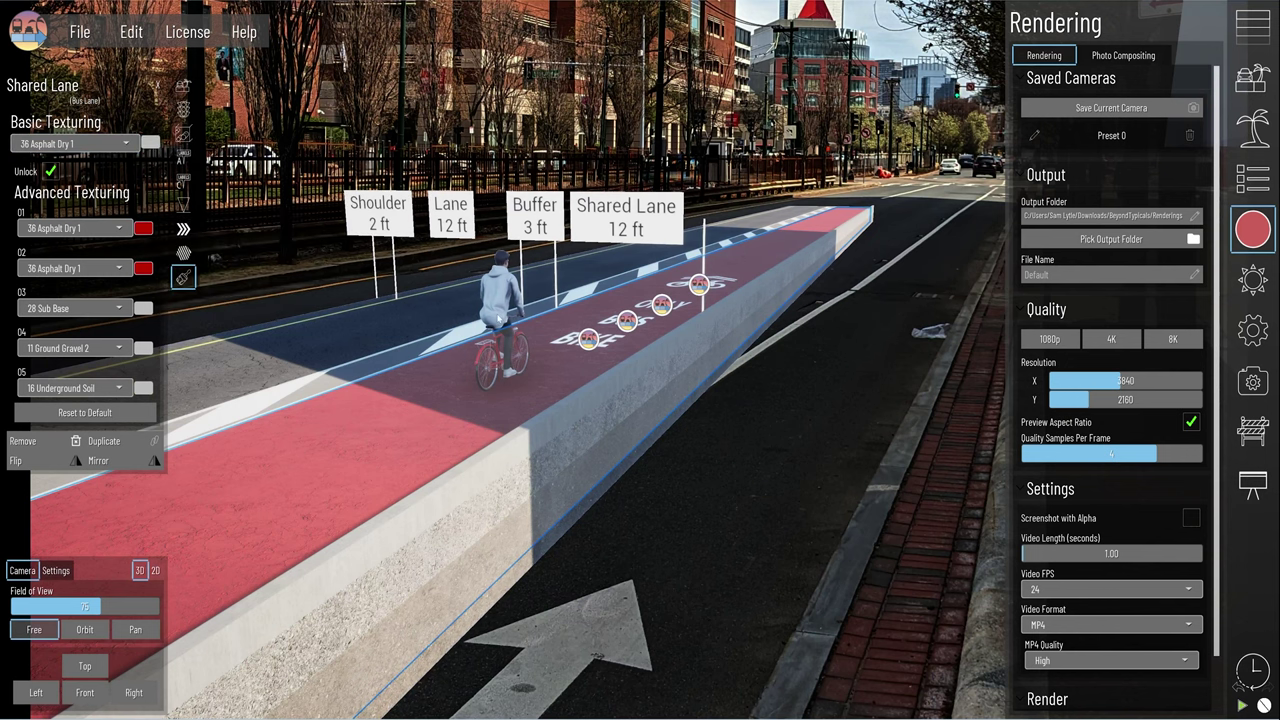
pyautogui.scroll(3, 420, 345)
pyautogui.moveTo(420, 345); pyautogui.dragTo(507, 318, button='middle')
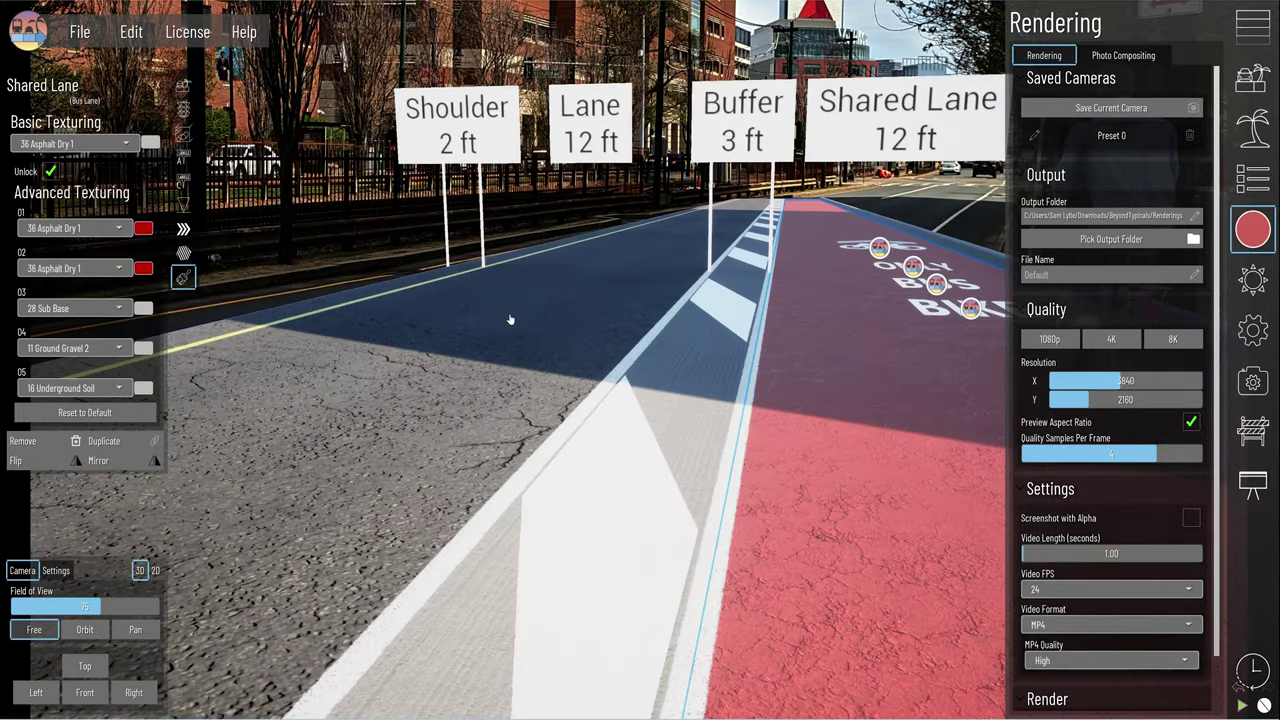
# Step: Select the Buffer section, open its general settings and try Diagonal Hatch (Yellow) as its marking
pyautogui.click(668, 410)
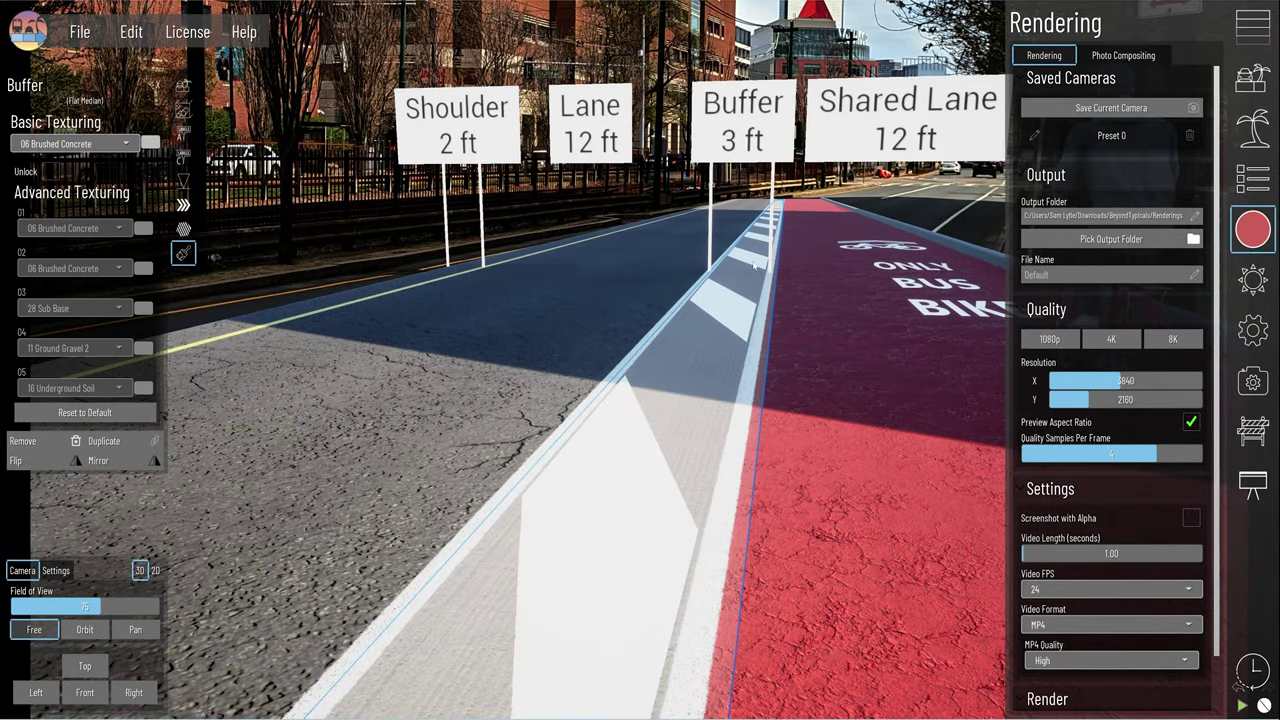
pyautogui.scroll(-3, 712, 361)
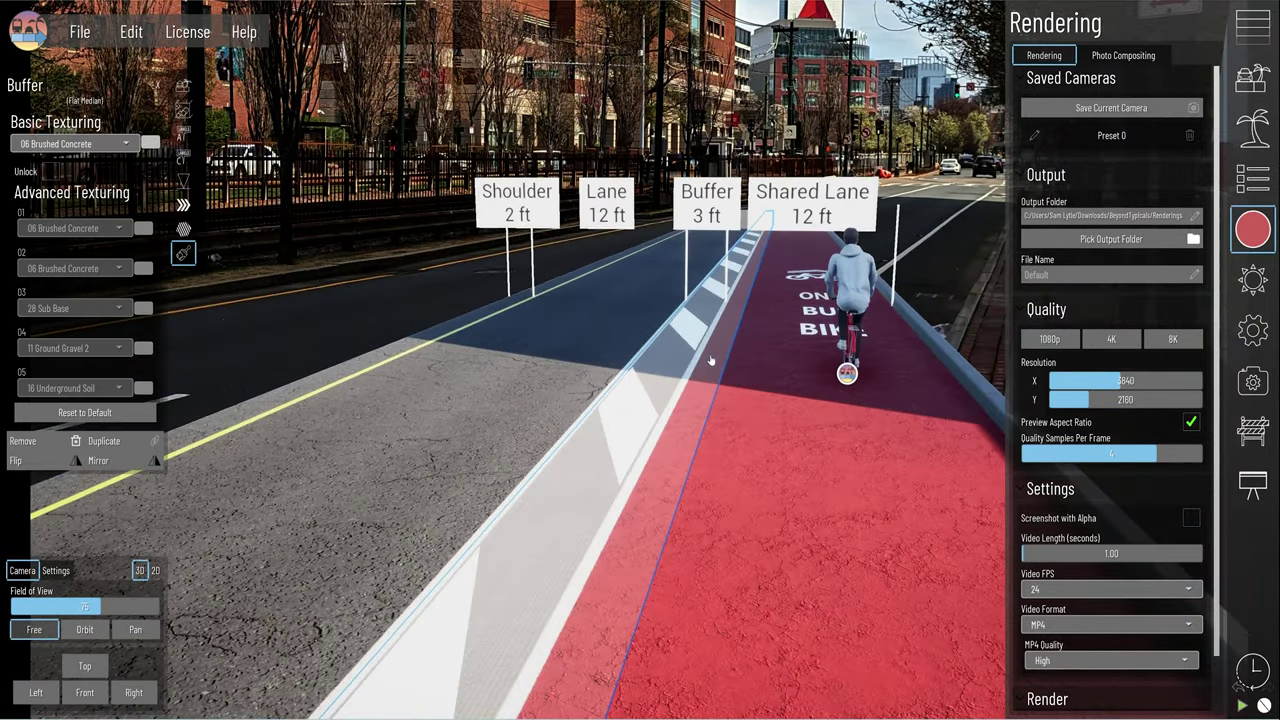
pyautogui.click(183, 86)
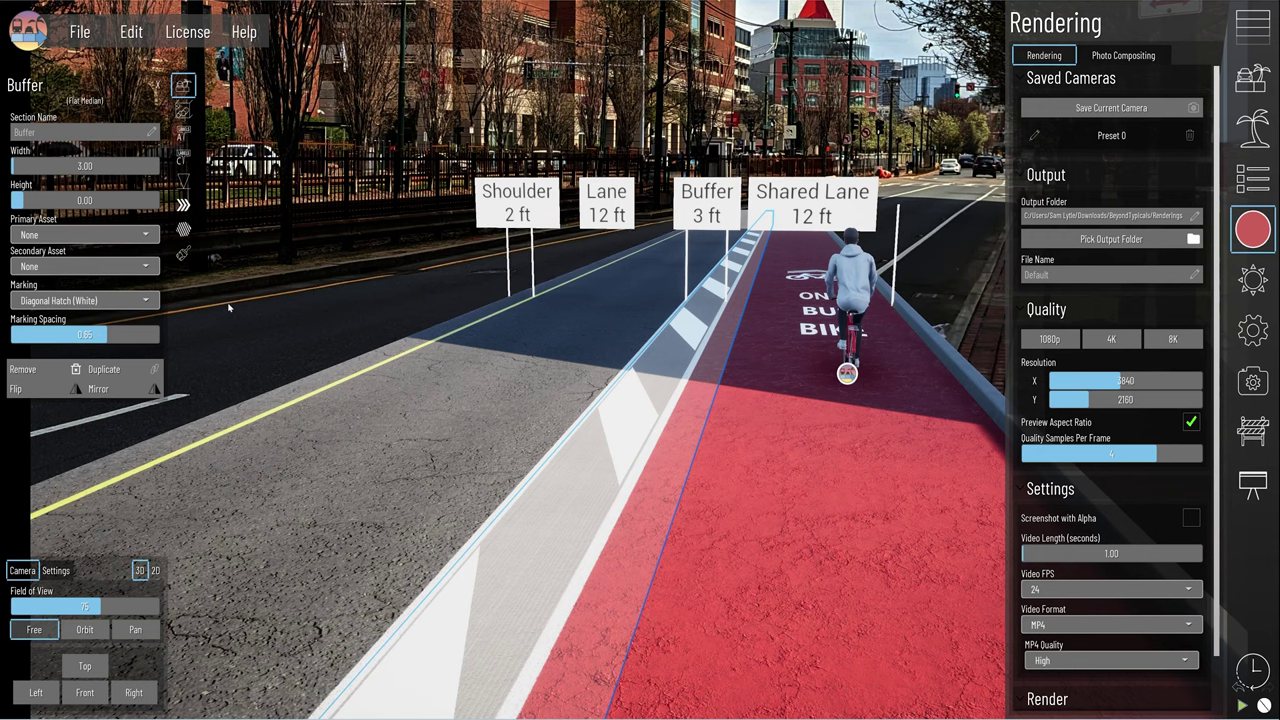
pyautogui.click(111, 302)
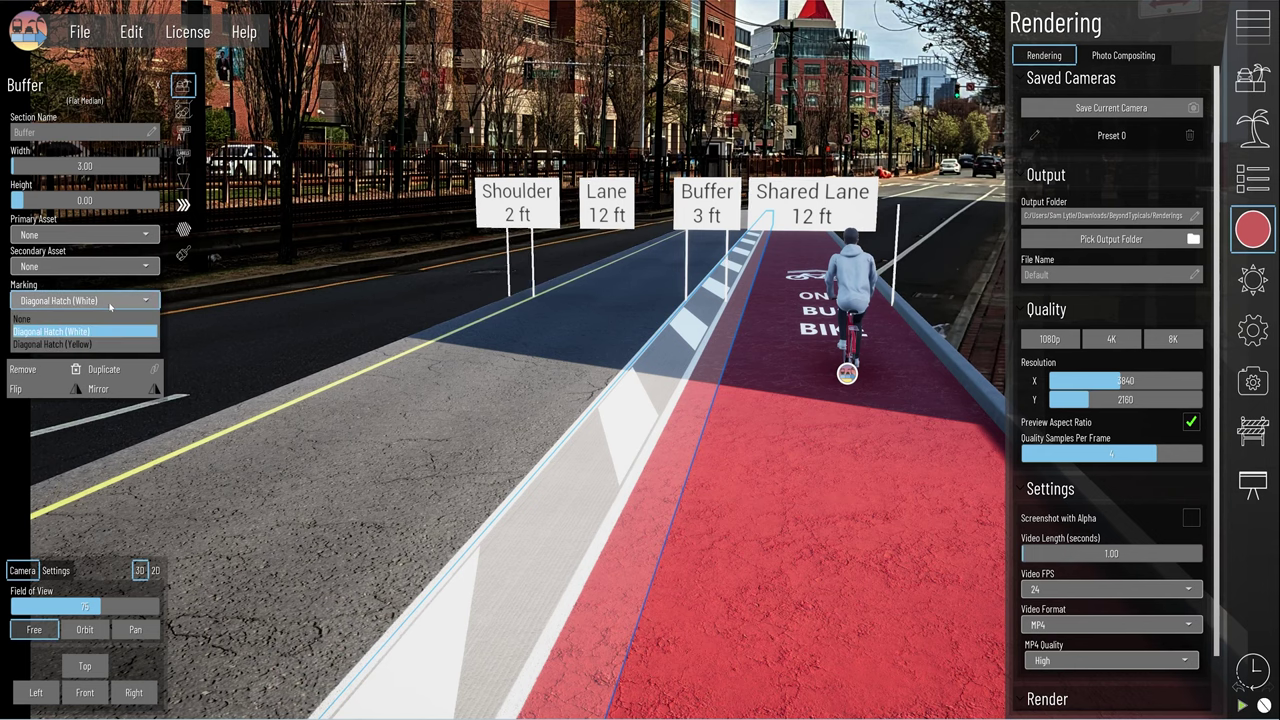
pyautogui.click(60, 344)
# Step: Set the Buffer's marking back to Diagonal Hatch (White) and slightly reduce its marking spacing
pyautogui.click(100, 300)
pyautogui.click(90, 327)
pyautogui.moveTo(107, 335)
pyautogui.mouseDown()
pyautogui.moveTo(40, 335)
pyautogui.moveTo(96, 335)
pyautogui.mouseUp()
# Step: Deselect the Buffer section, return the view to saved camera Preset 0 and close the rendering settings
pyautogui.click(632, 201)
pyautogui.moveTo(632, 201); pyautogui.dragTo(632, 201, button='right')
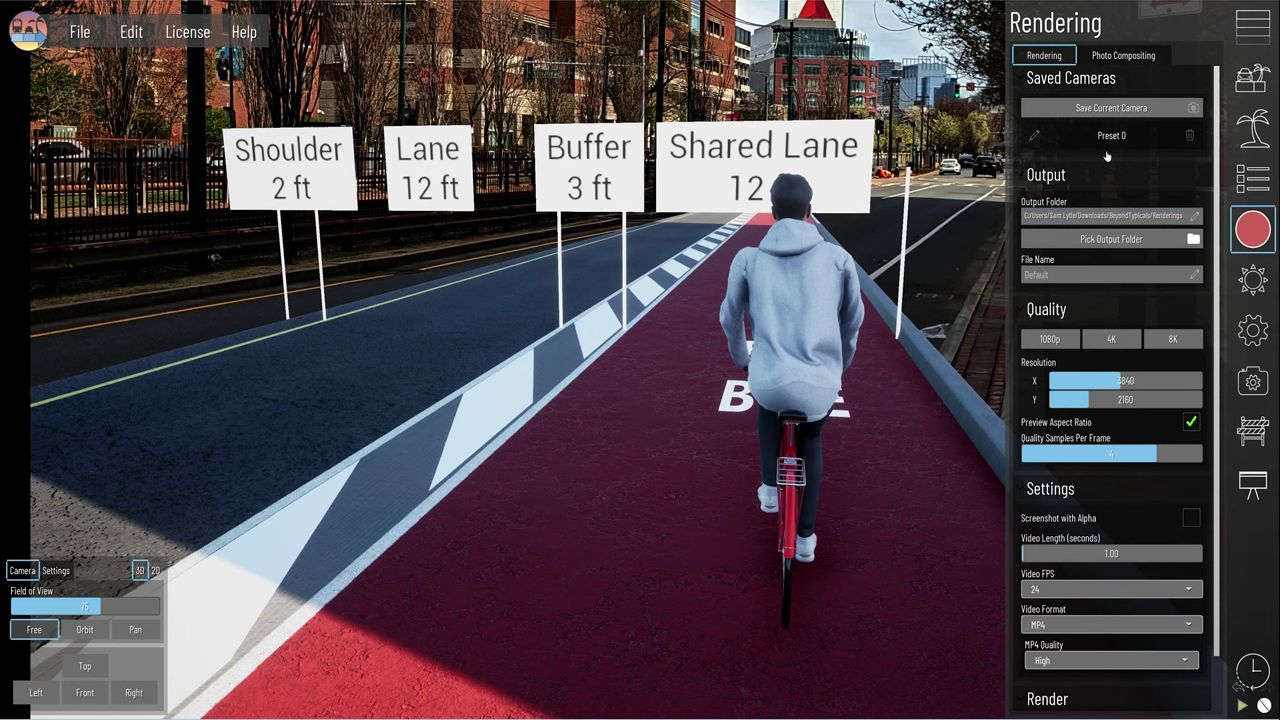
pyautogui.click(1112, 137)
pyautogui.click(1253, 231)
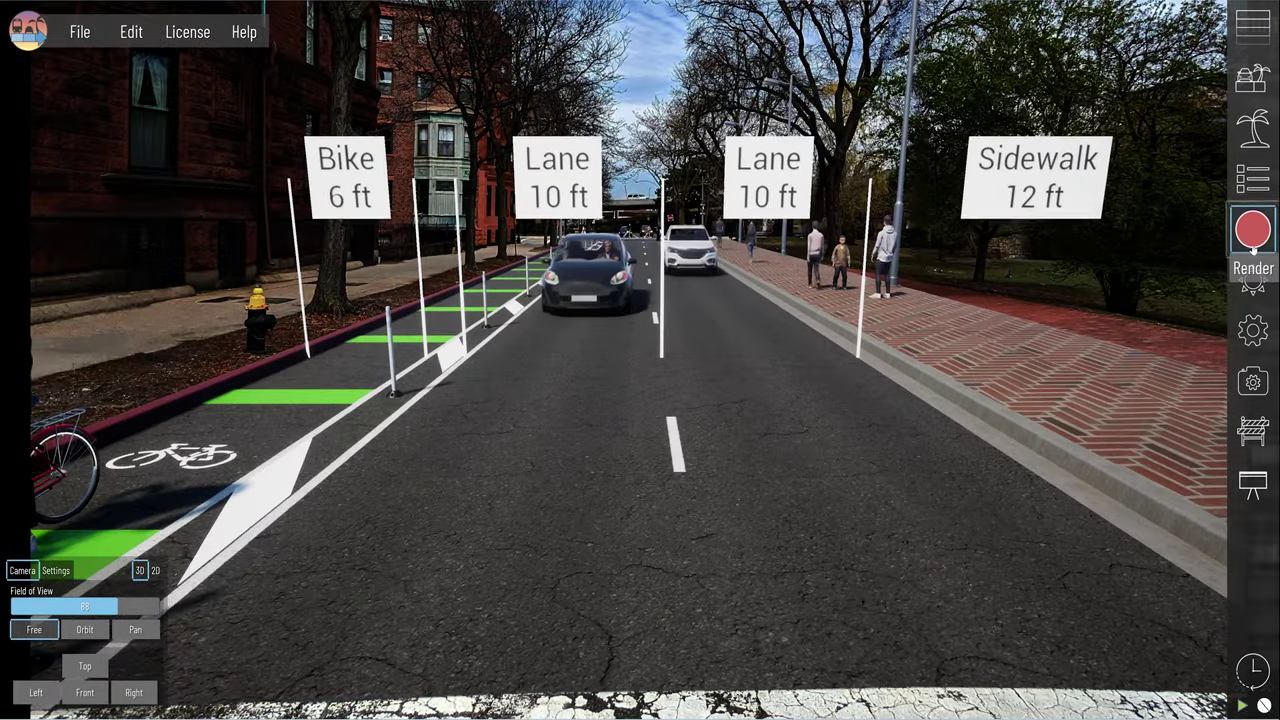
# Step: Review the photo compositing layers and the saved camera in the rendering settings of the bike lane scene
pyautogui.click(1253, 232)
pyautogui.click(1123, 55)
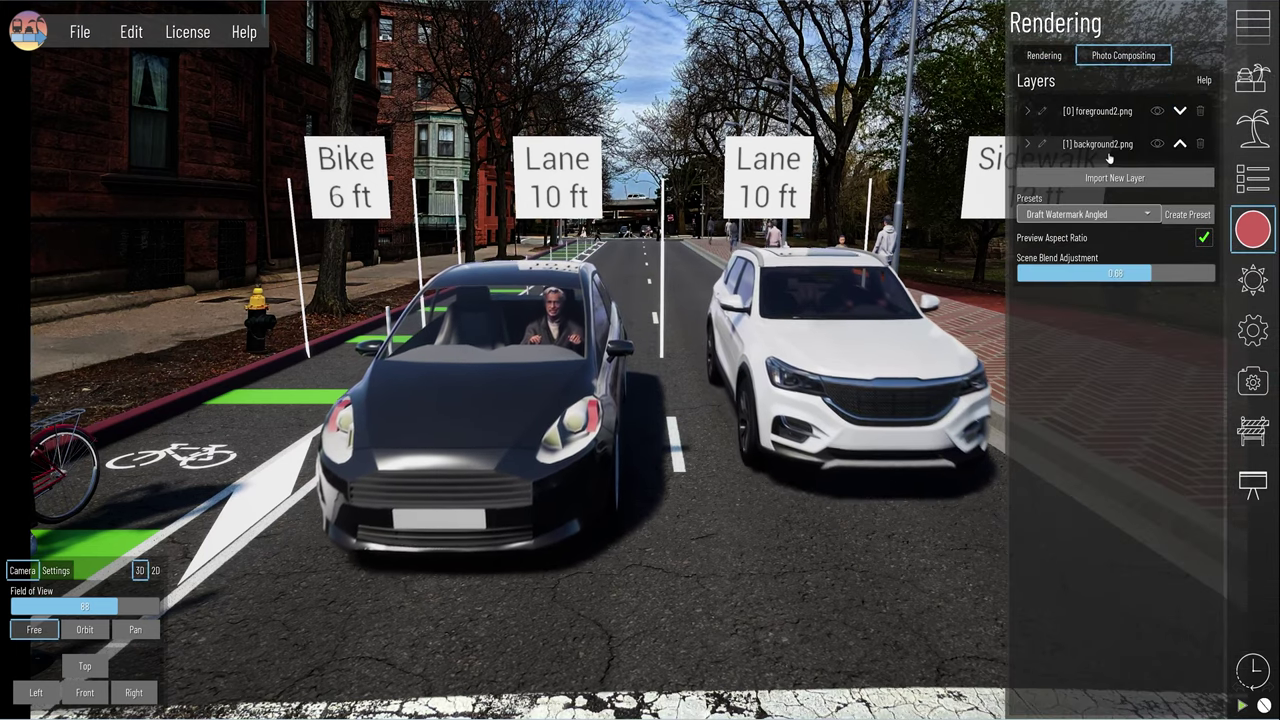
pyautogui.click(1044, 55)
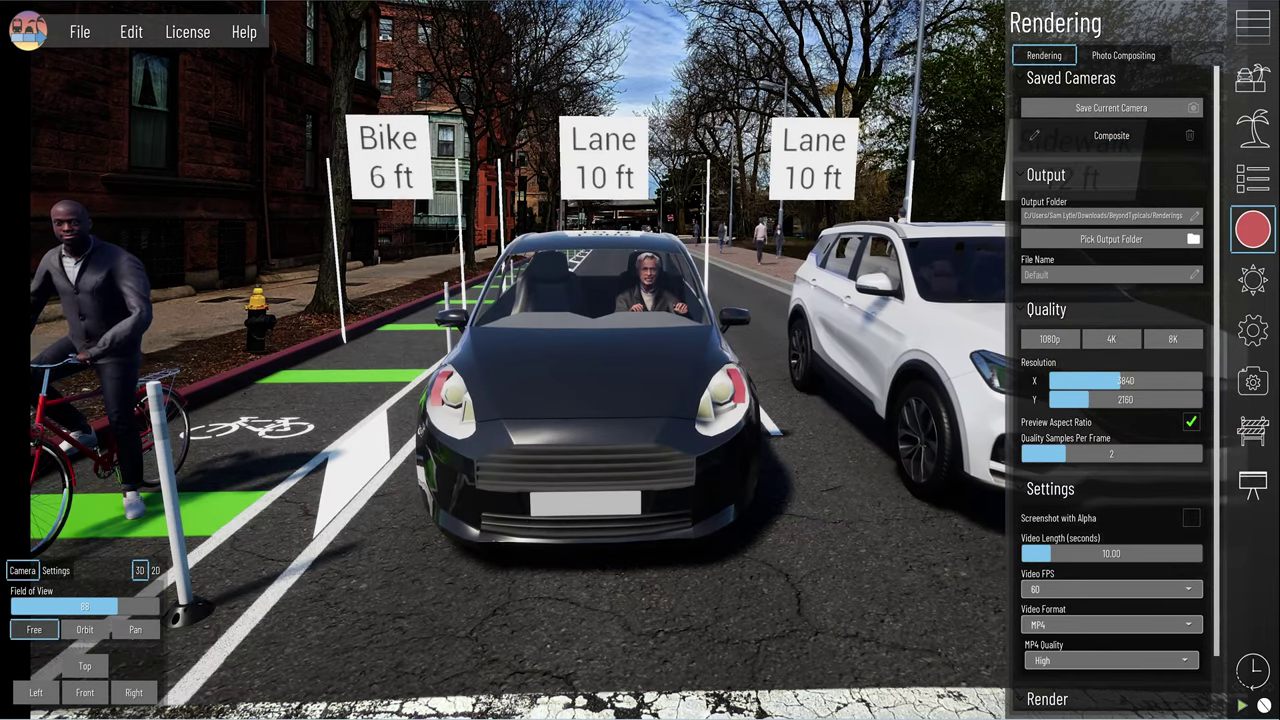
pyautogui.click(1253, 232)
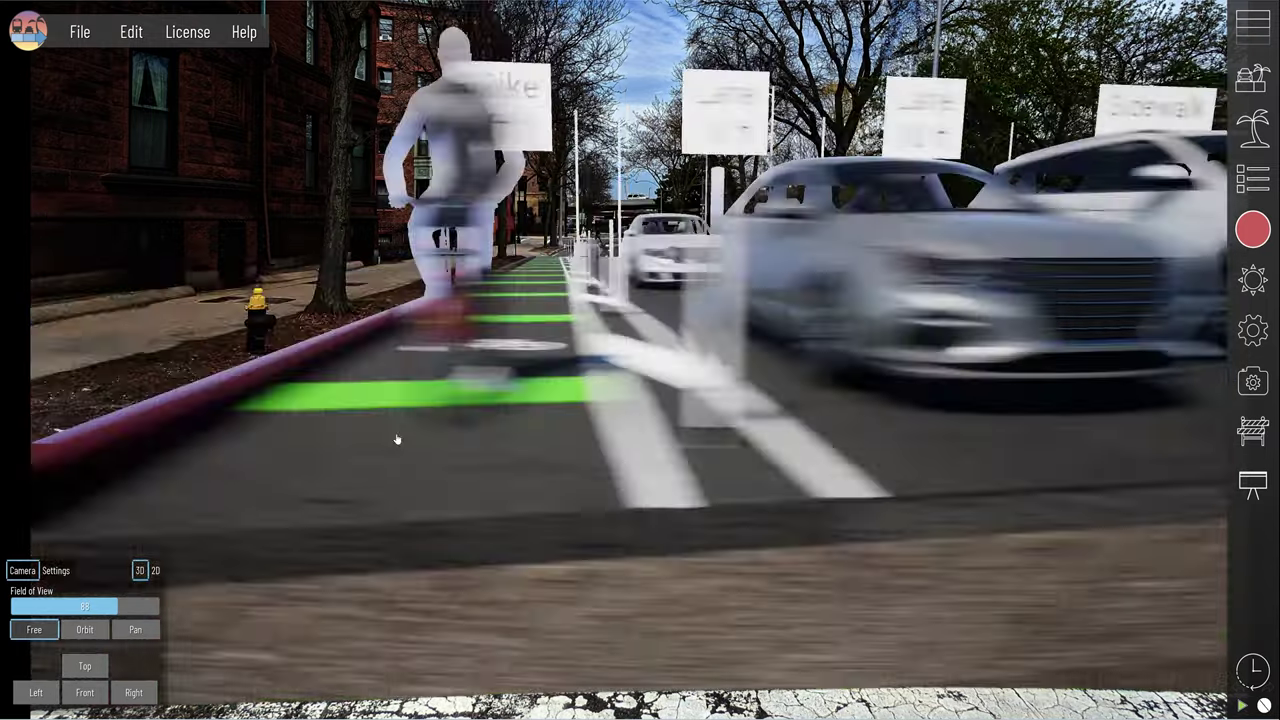
# Step: Try Delineator Reflector as the Median's primary asset, and set it back to Delineator White with a spacing of 7
pyautogui.click(650, 378)
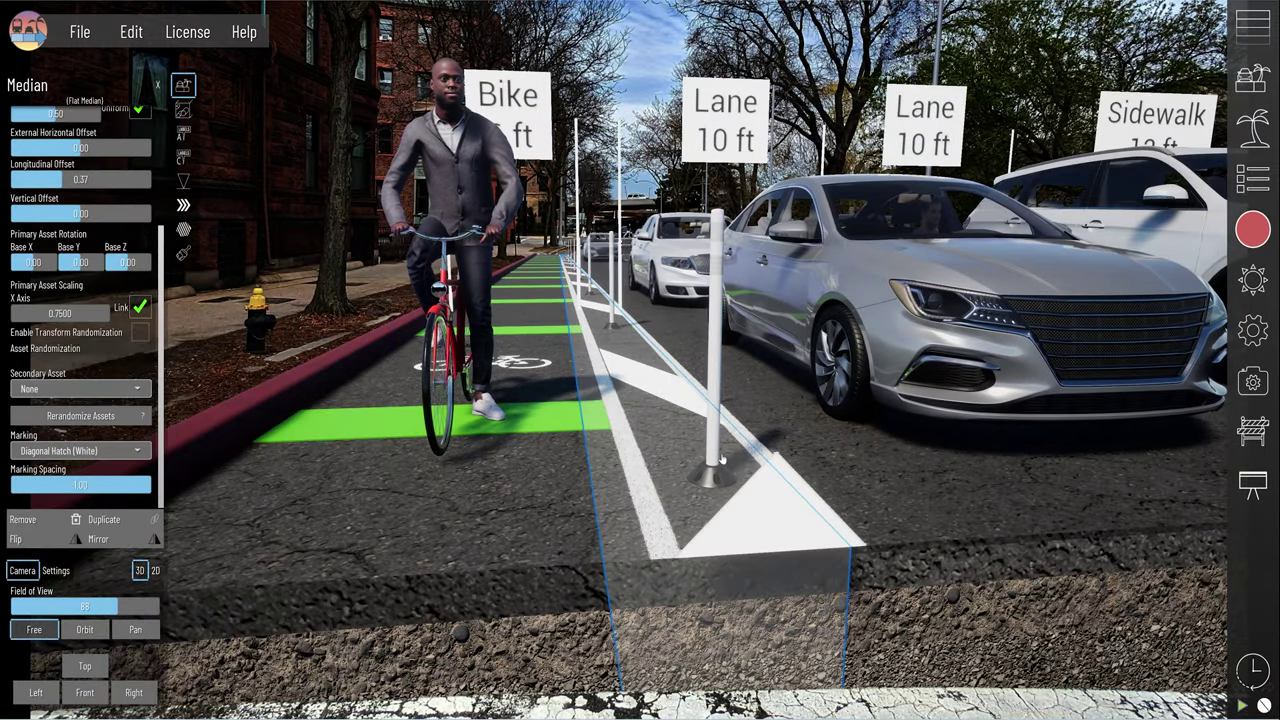
pyautogui.scroll(-5, 722, 461)
pyautogui.scroll(4, 722, 461)
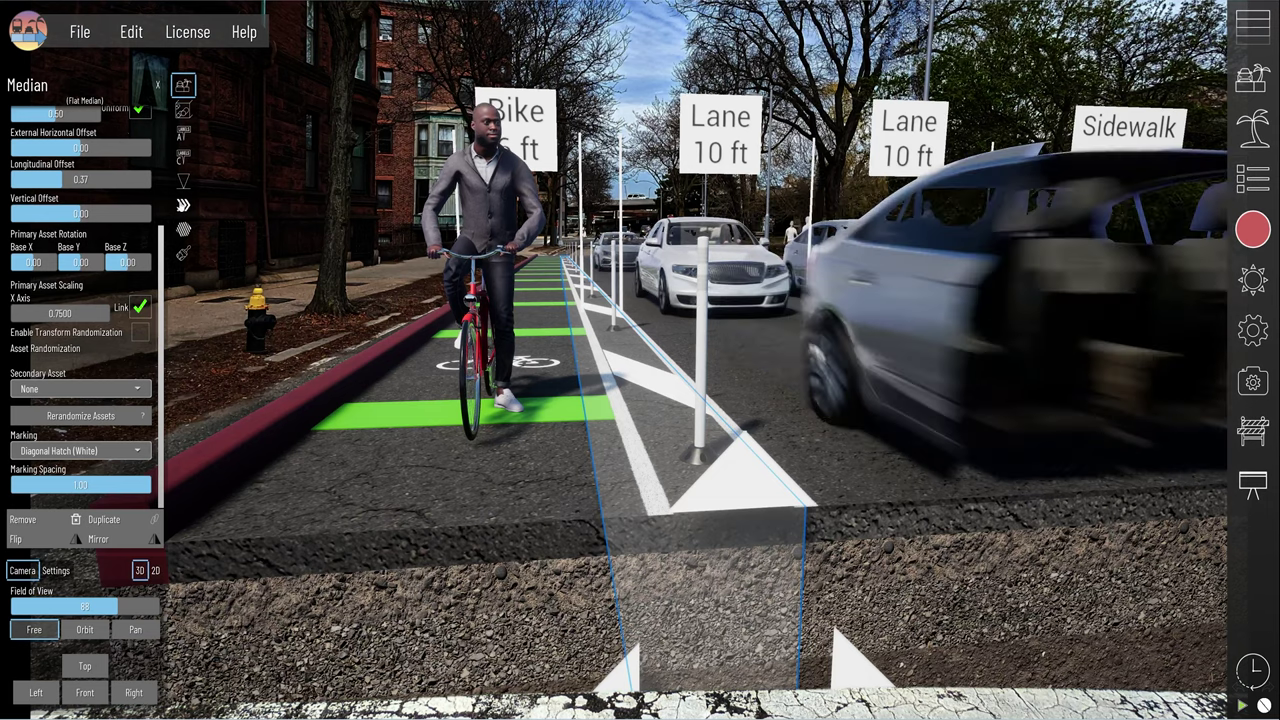
pyautogui.scroll(5, 80, 300)
pyautogui.click(65, 235)
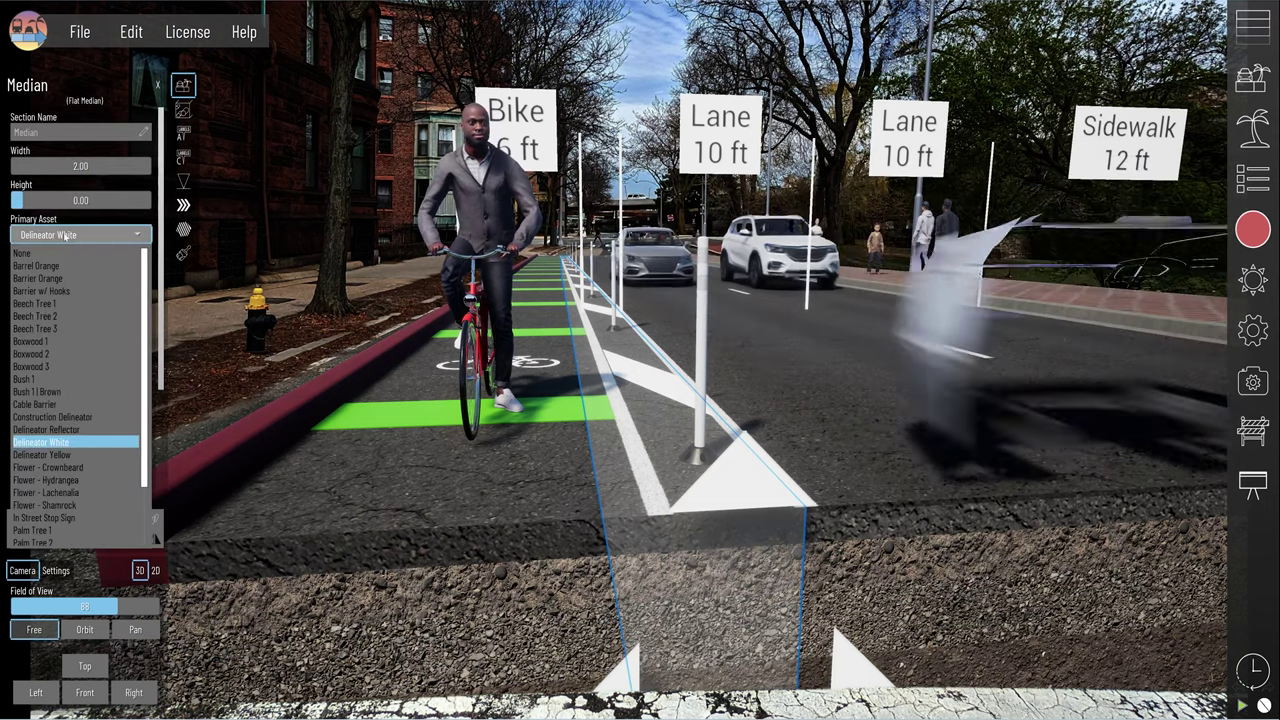
pyautogui.click(62, 429)
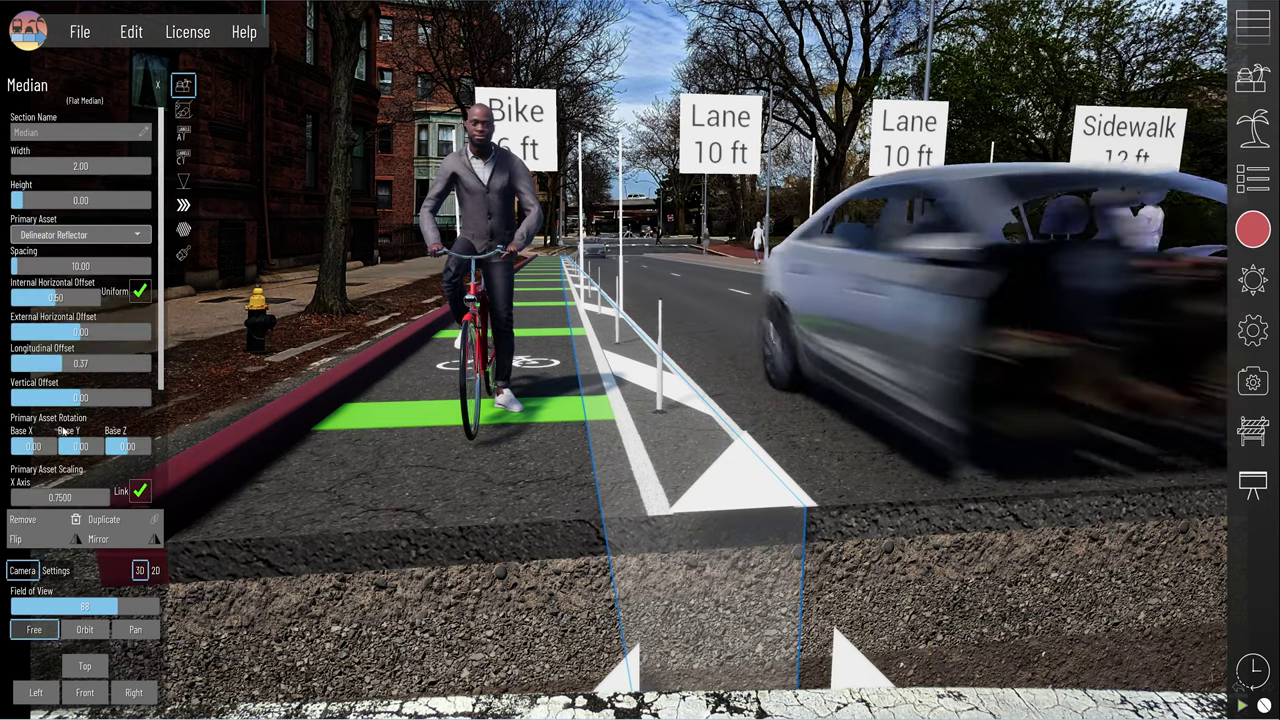
pyautogui.click(78, 234)
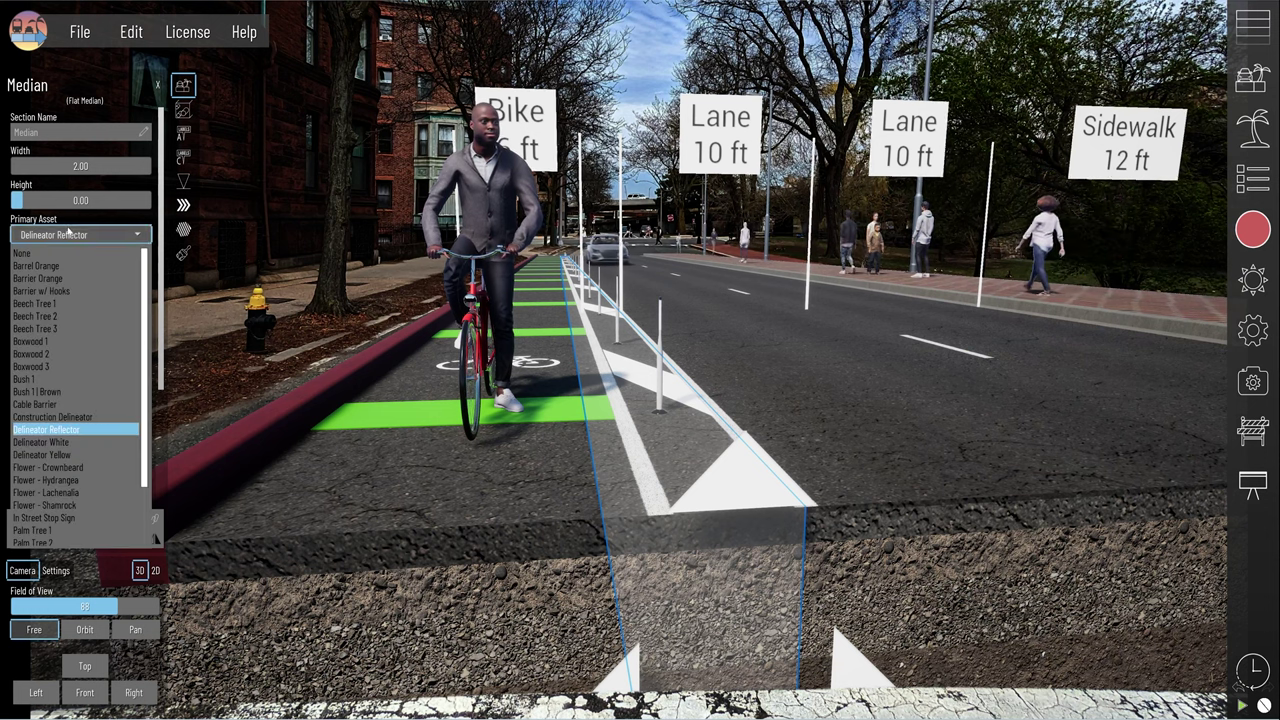
pyautogui.click(70, 441)
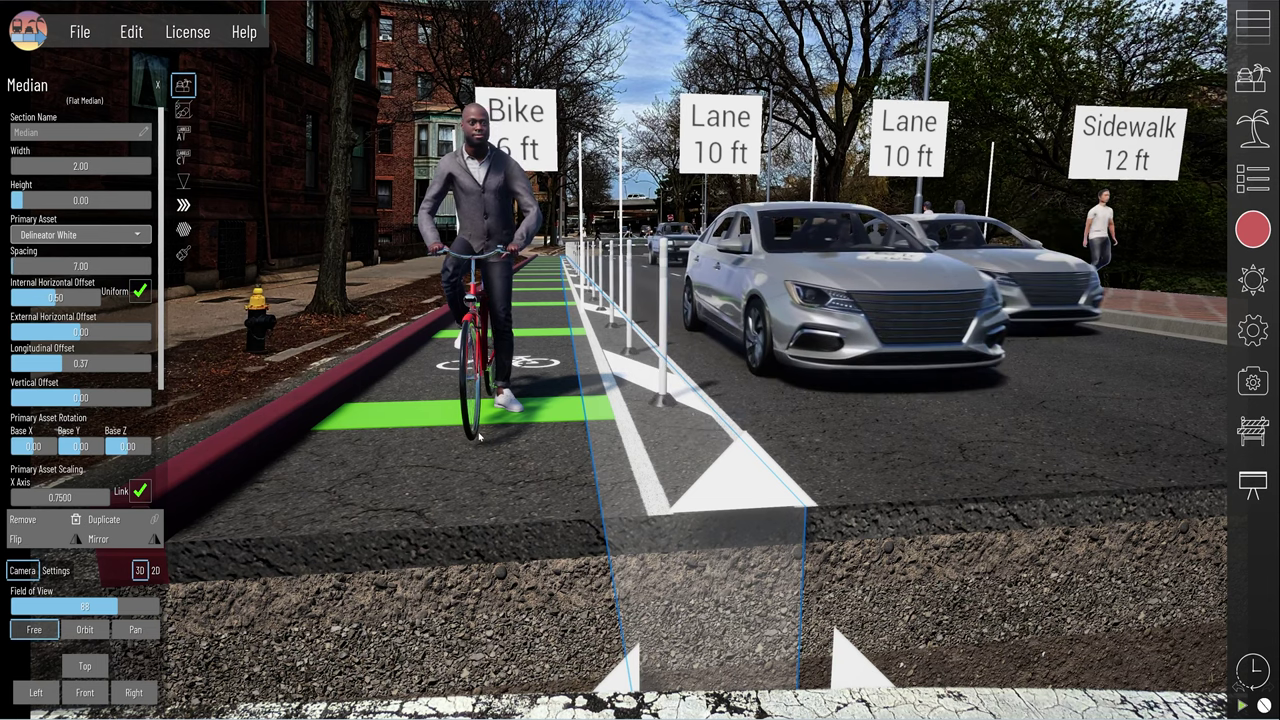
# Step: Select the Bike section and review the available secondary assets for its green markings
pyautogui.click(507, 534)
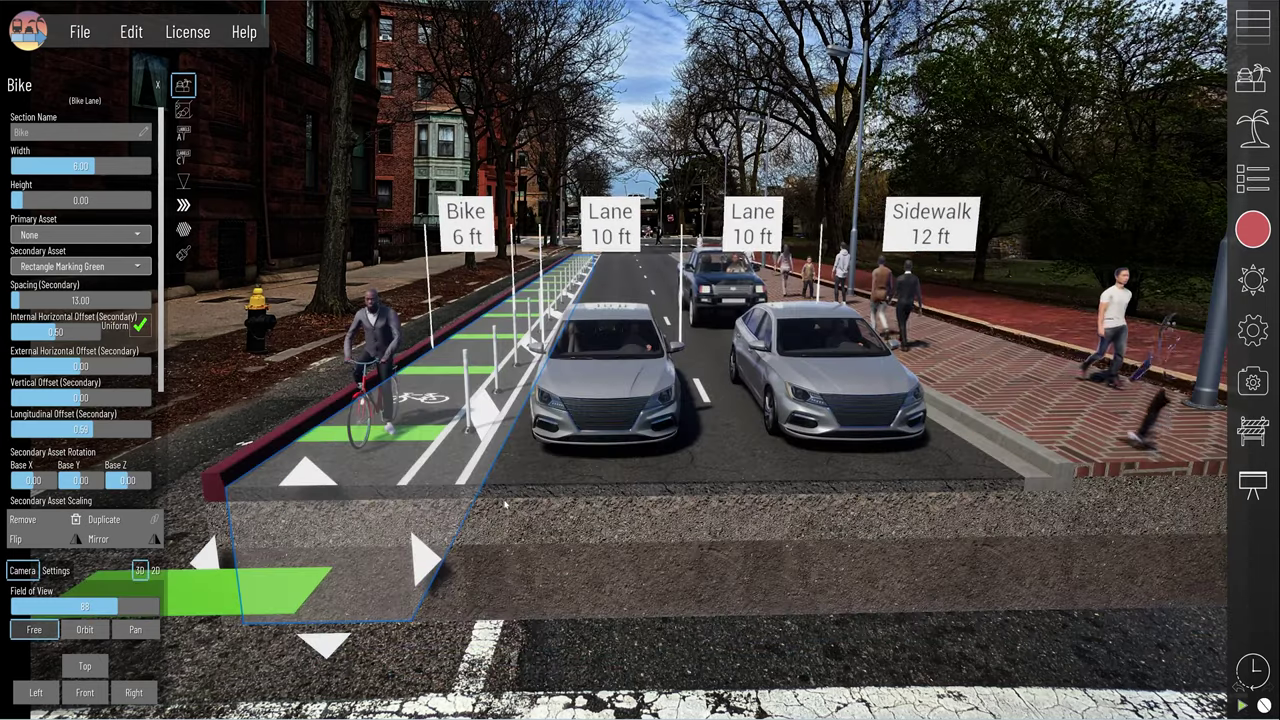
pyautogui.moveTo(505, 505); pyautogui.dragTo(522, 503, button='middle')
pyautogui.scroll(4, 470, 450)
pyautogui.moveTo(445, 435); pyautogui.dragTo(476, 431, button='middle')
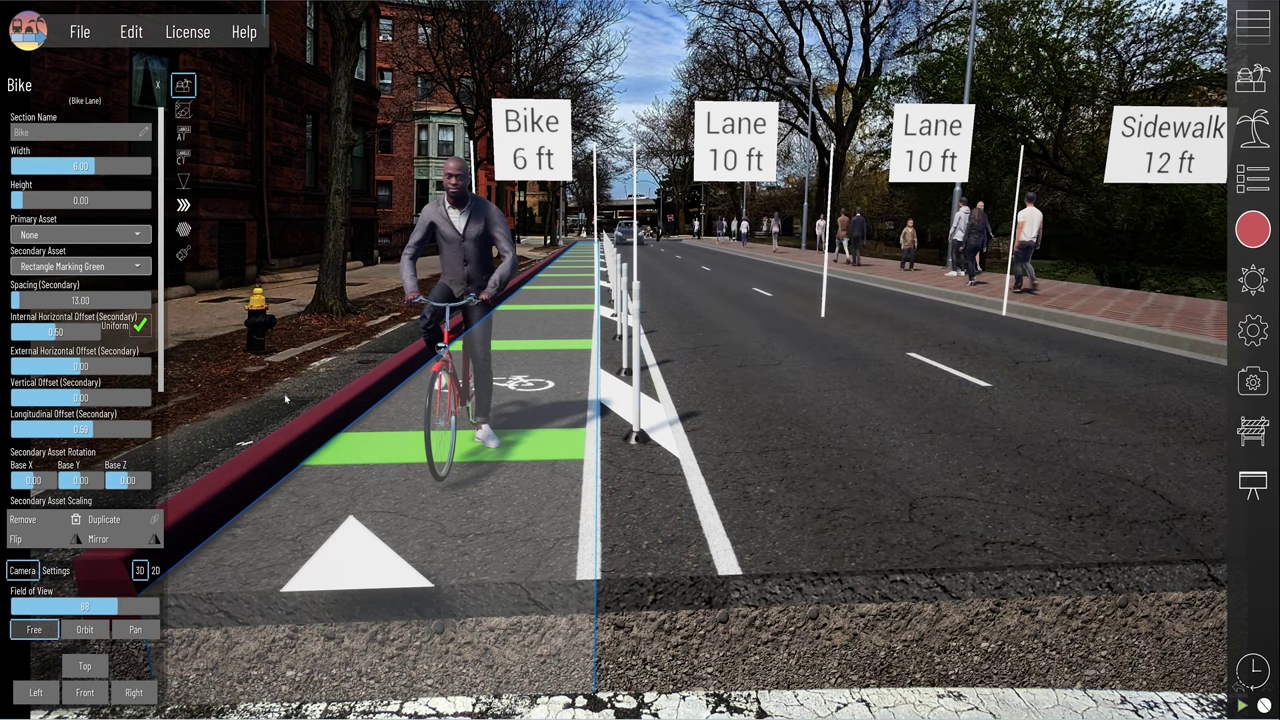
pyautogui.click(127, 267)
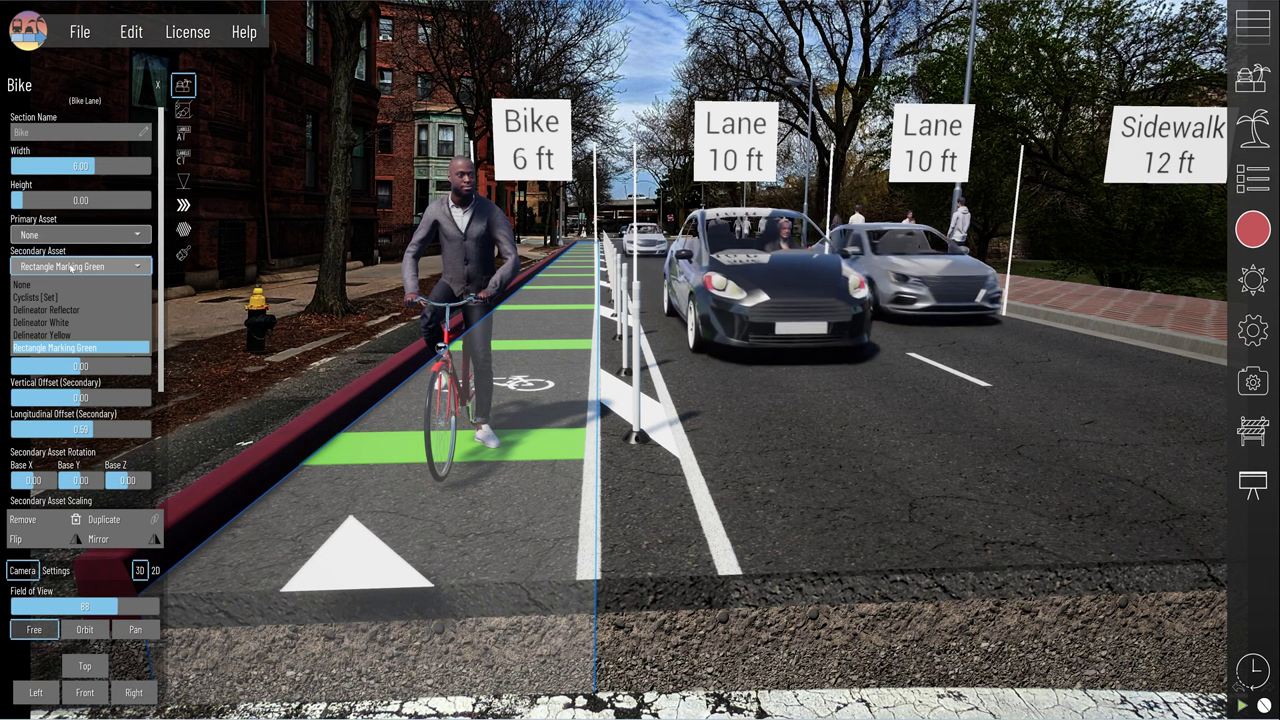
pyautogui.click(445, 428)
# Step: Select the Median and Bike sections in turn and examine the Bike section's marking and marking spacing settings
pyautogui.click(625, 428)
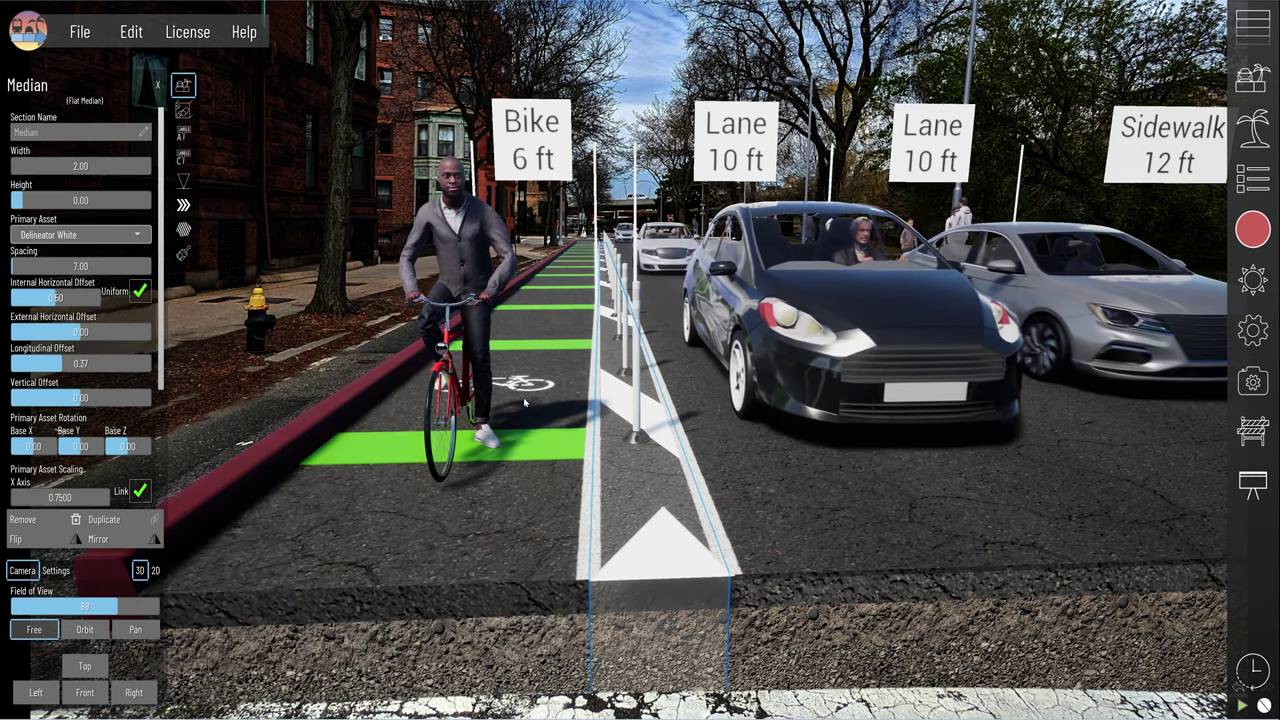
pyautogui.click(523, 397)
pyautogui.scroll(-5, 82, 383)
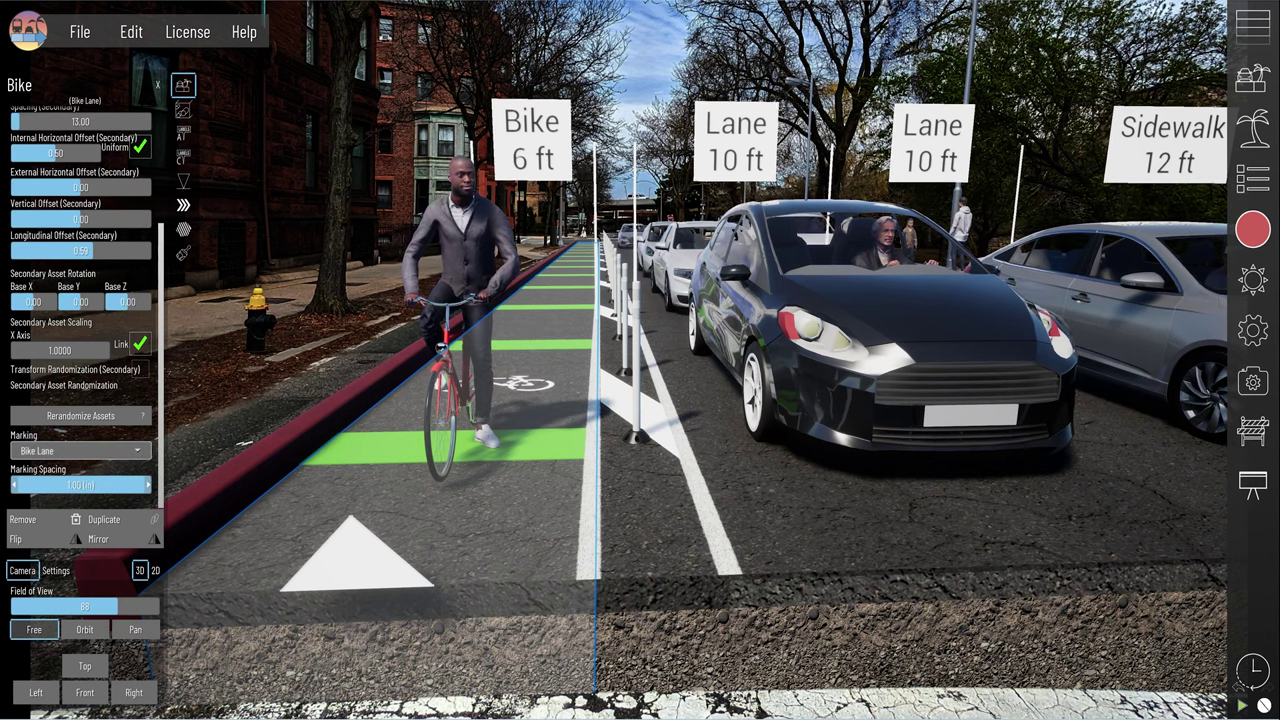
pyautogui.click(520, 295)
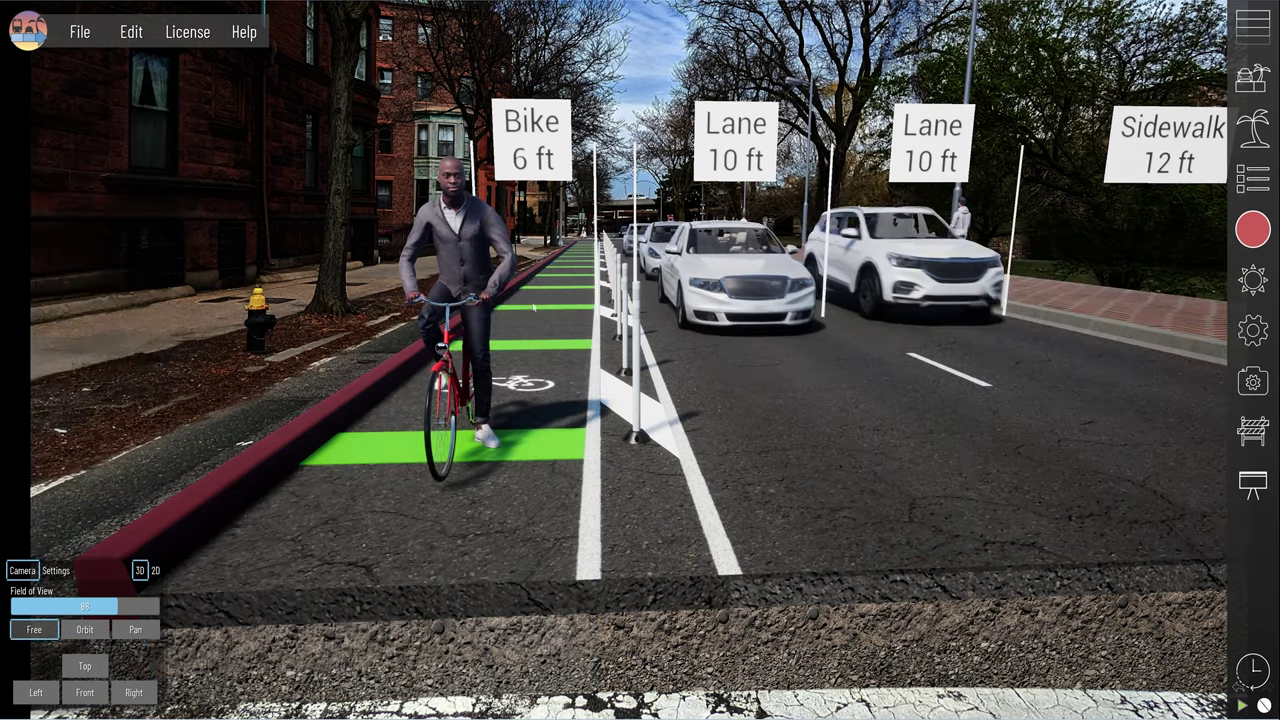
pyautogui.scroll(5, 520, 295)
pyautogui.scroll(-5, 520, 295)
pyautogui.click(476, 514)
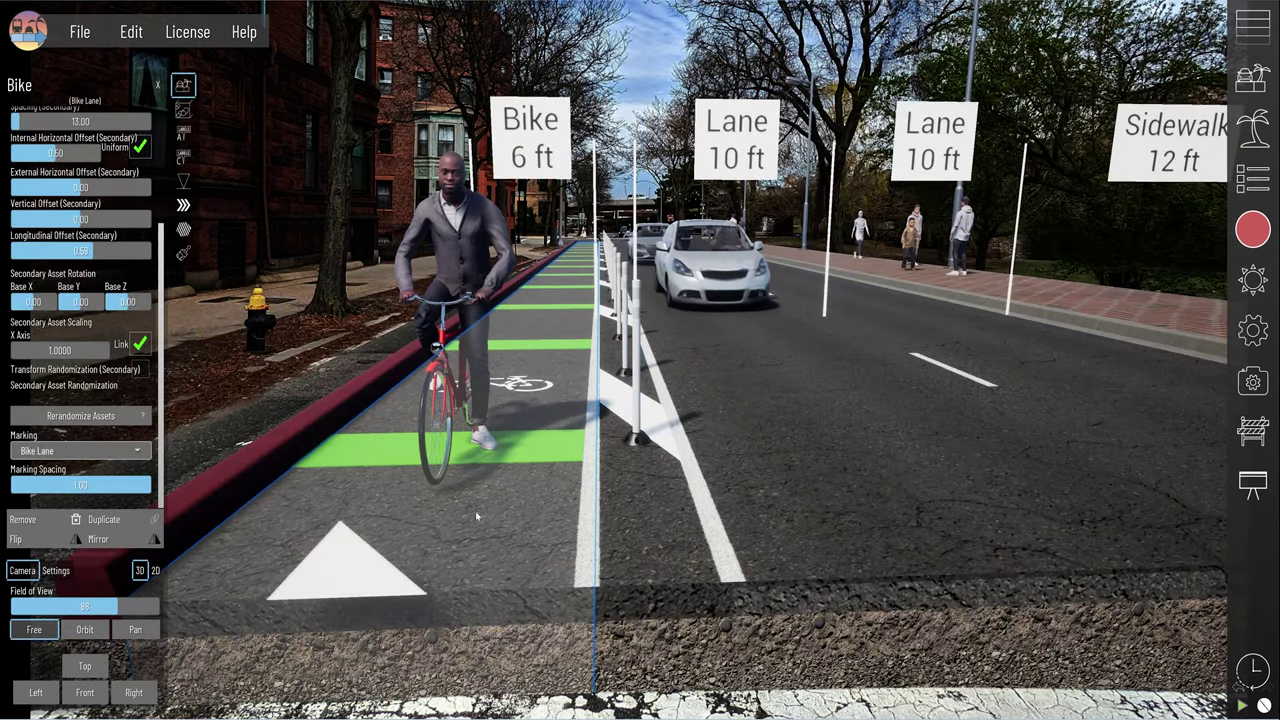
# Step: Examine the street design from the bike lane across the travel lanes to the brick Sidewalk and its pedestrians
pyautogui.moveTo(685, 365)
pyautogui.mouseDown(button='middle')
pyautogui.moveTo(650, 375)
pyautogui.moveTo(663, 364)
pyautogui.mouseUp(button='middle')
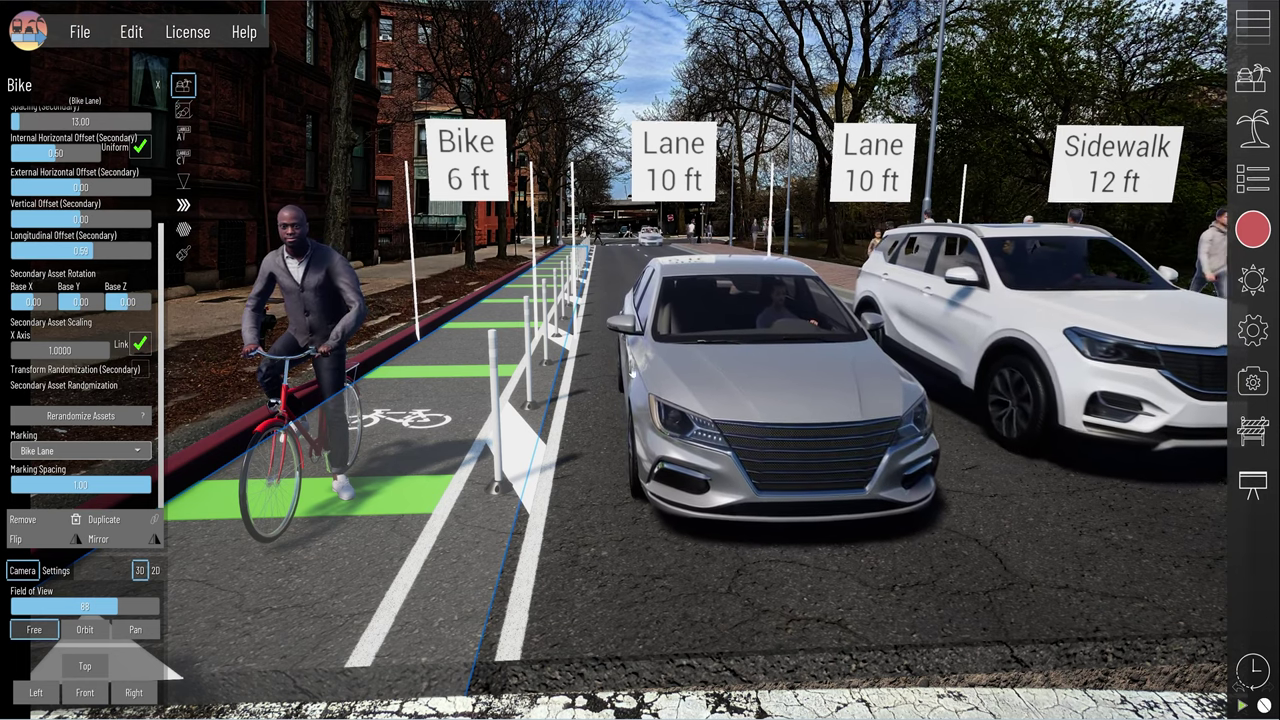
pyautogui.moveTo(717, 340); pyautogui.dragTo(645, 359, button='middle')
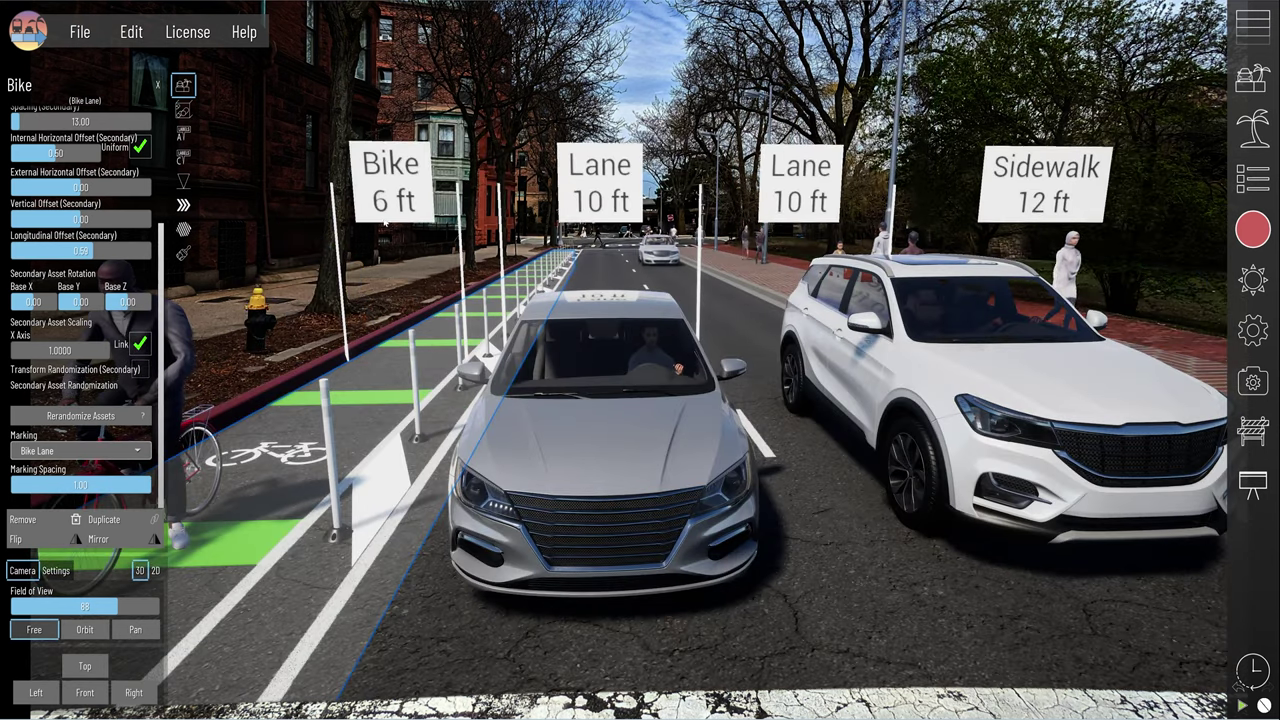
pyautogui.moveTo(1087, 203); pyautogui.dragTo(1025, 200, button='middle')
pyautogui.press('w')
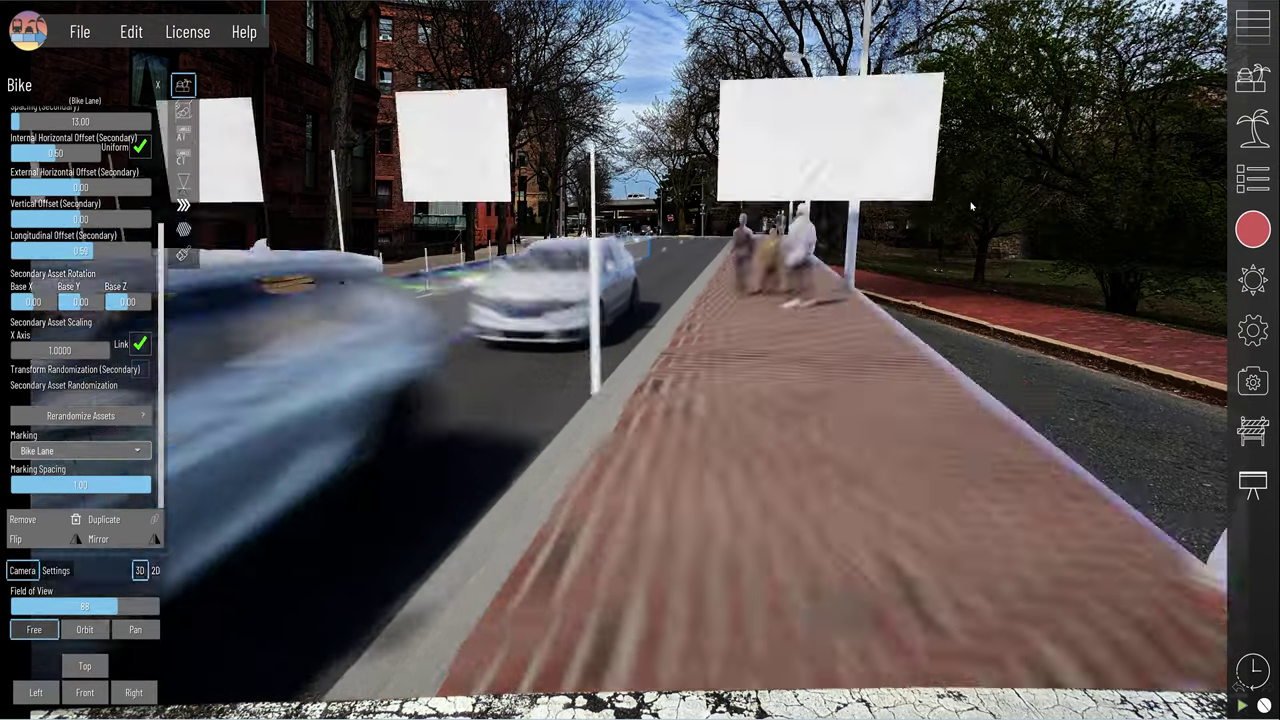
pyautogui.scroll(-5, 889, 257)
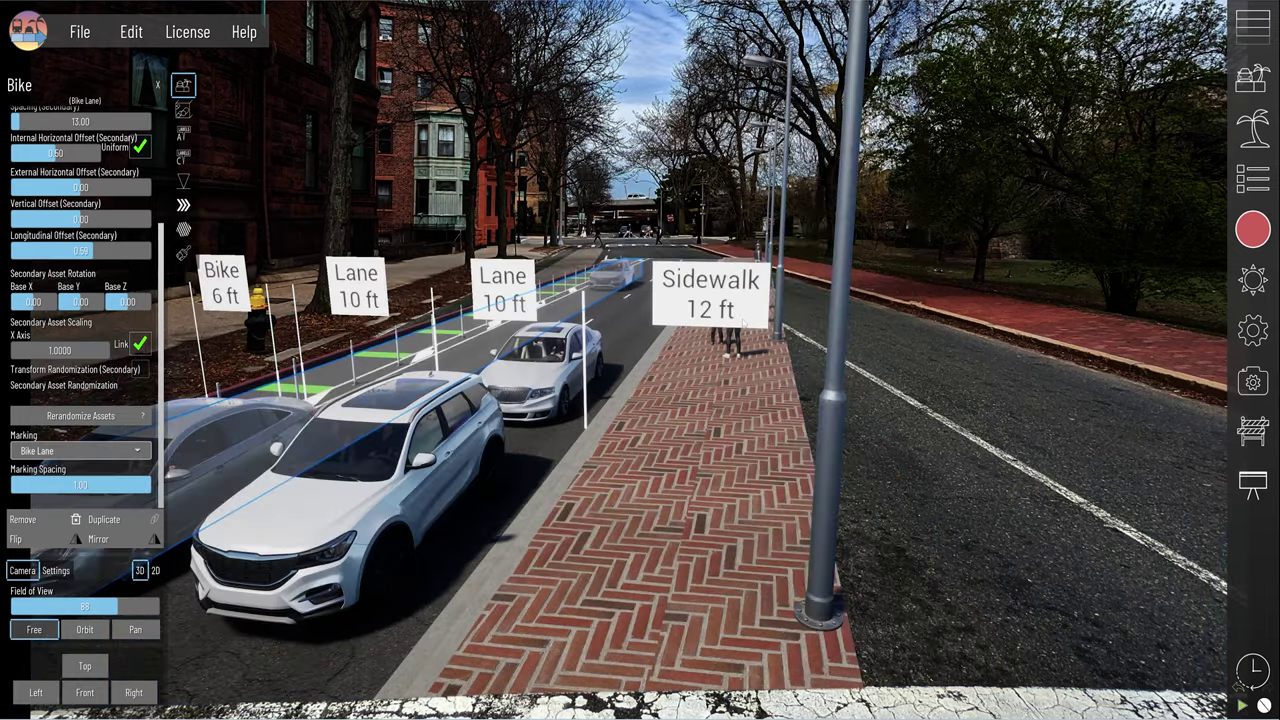
pyautogui.moveTo(722, 265); pyautogui.dragTo(686, 317, button='middle')
pyautogui.scroll(5, 748, 334)
pyautogui.scroll(-5, 686, 317)
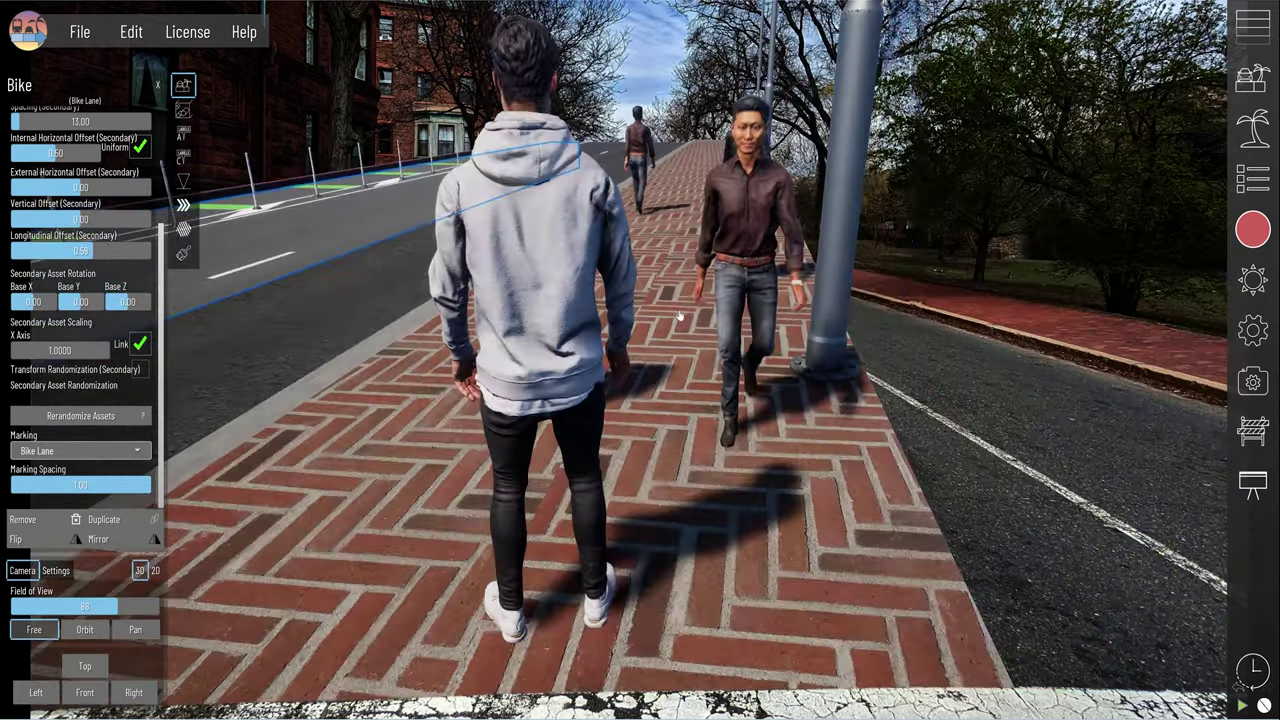
# Step: Select the static pedestrian in the grey hoodie on the Sidewalk, nudge it slightly sideways and deselect it
pyautogui.click(572, 518)
pyautogui.click(577, 523)
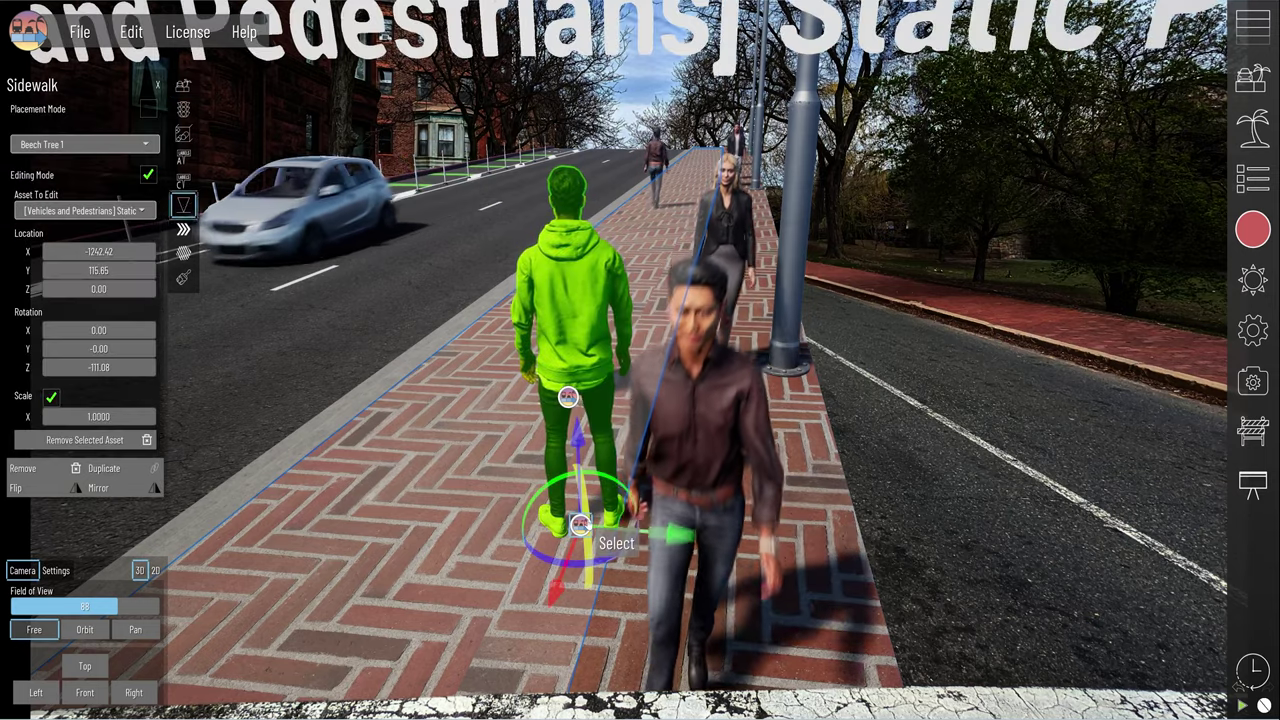
pyautogui.moveTo(685, 536)
pyautogui.mouseDown()
pyautogui.moveTo(790, 546)
pyautogui.moveTo(687, 535)
pyautogui.mouseUp()
pyautogui.click(975, 456)
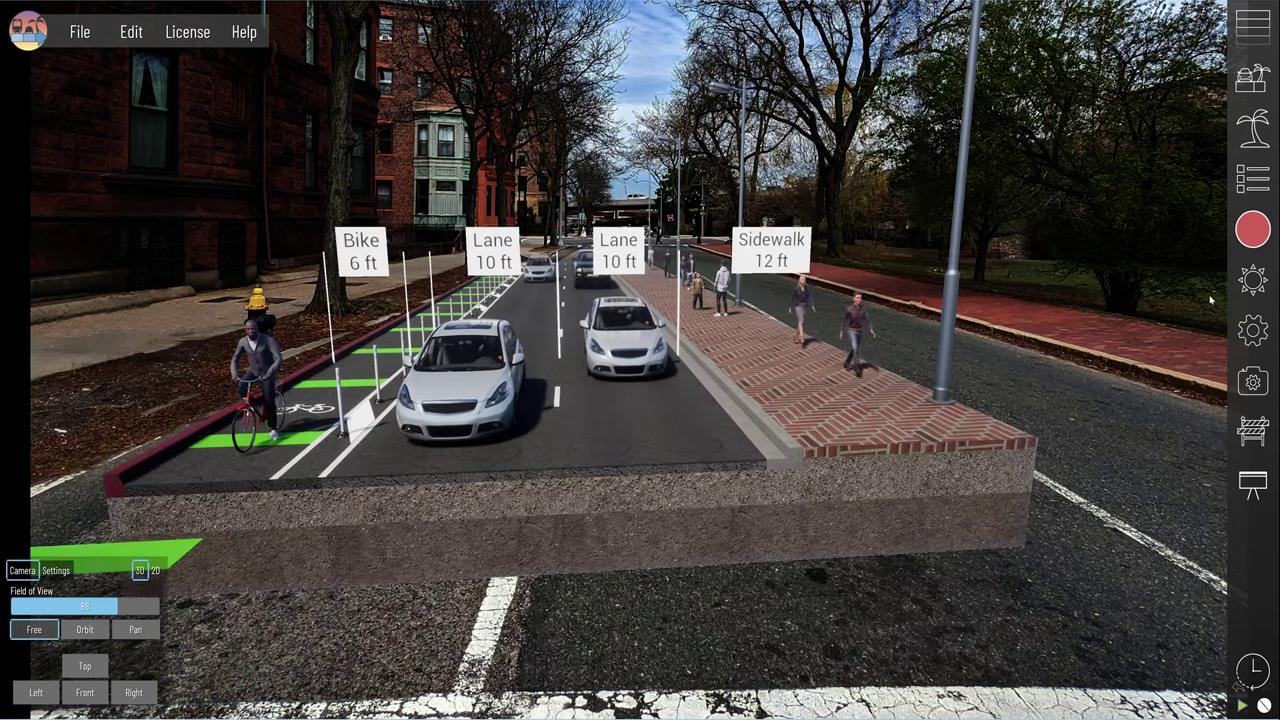
# Step: Expand the foreground2.png and background2.png photo compositing layers, and bring background2.png to the front
pyautogui.click(1253, 229)
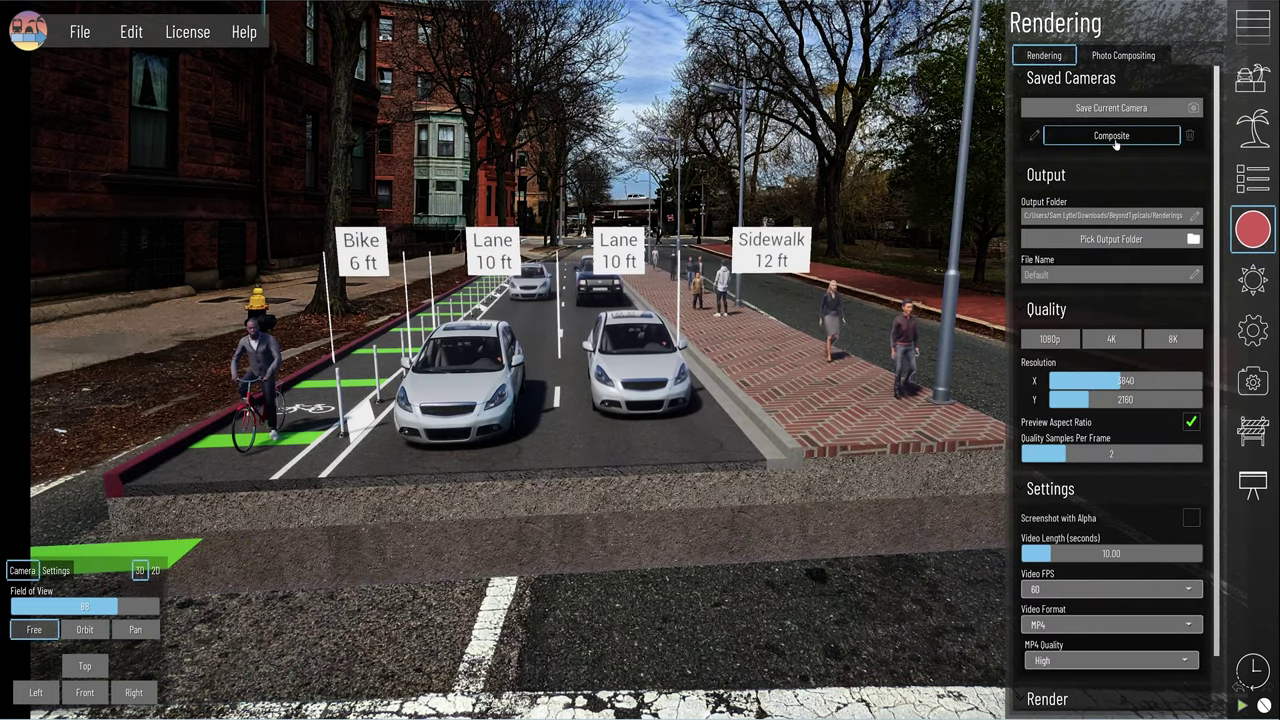
pyautogui.click(1121, 55)
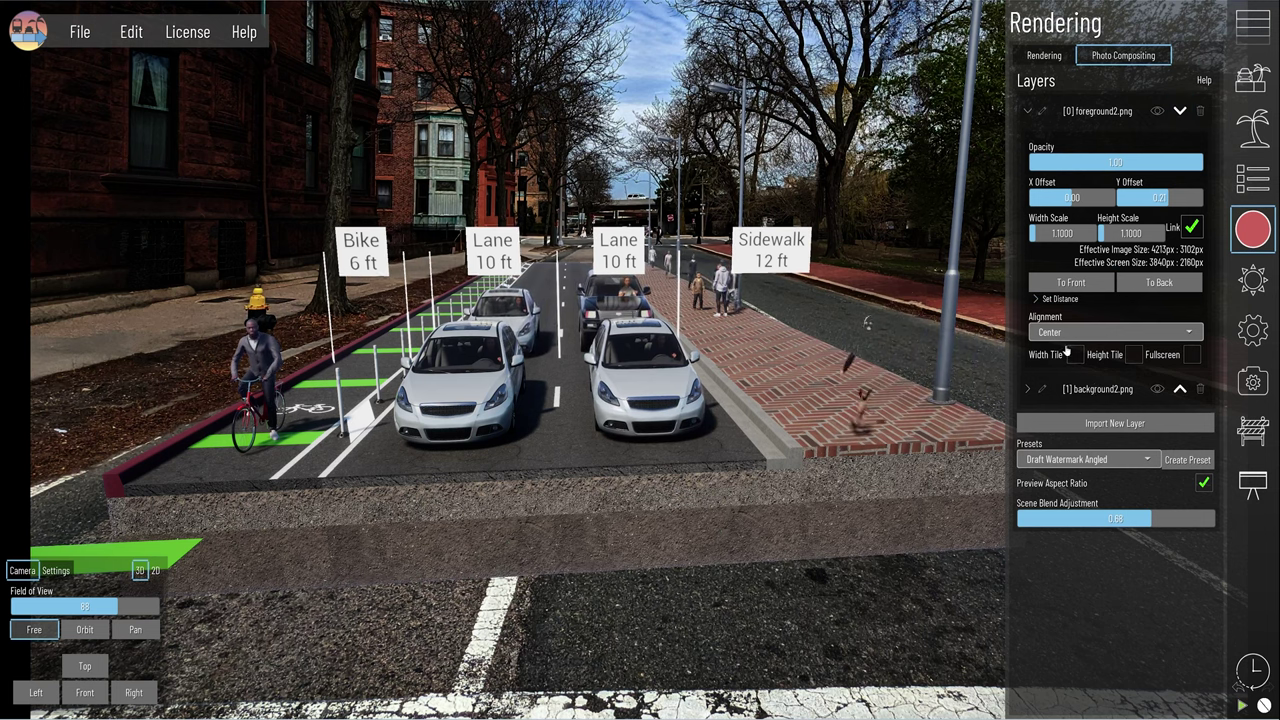
pyautogui.click(1030, 389)
pyautogui.click(1069, 560)
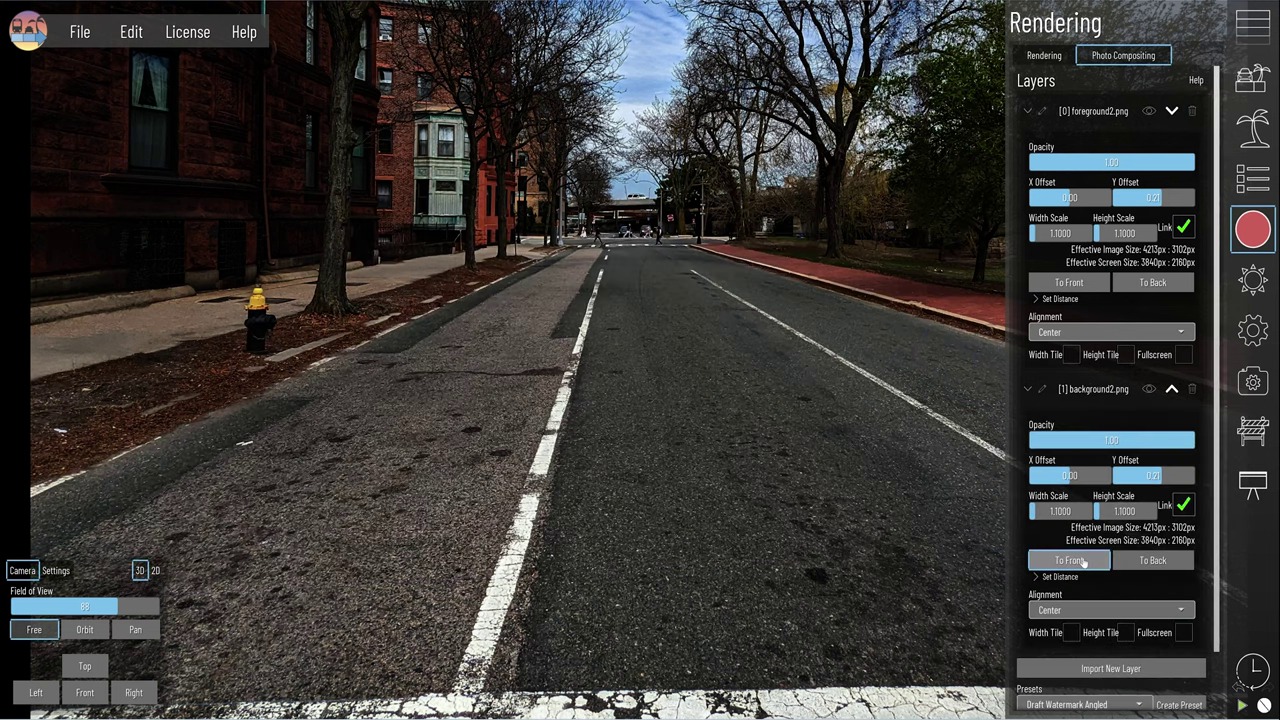
# Step: Send the background2.png layer to the back and restore the Composite camera view
pyautogui.click(1133, 566)
pyautogui.click(1064, 133)
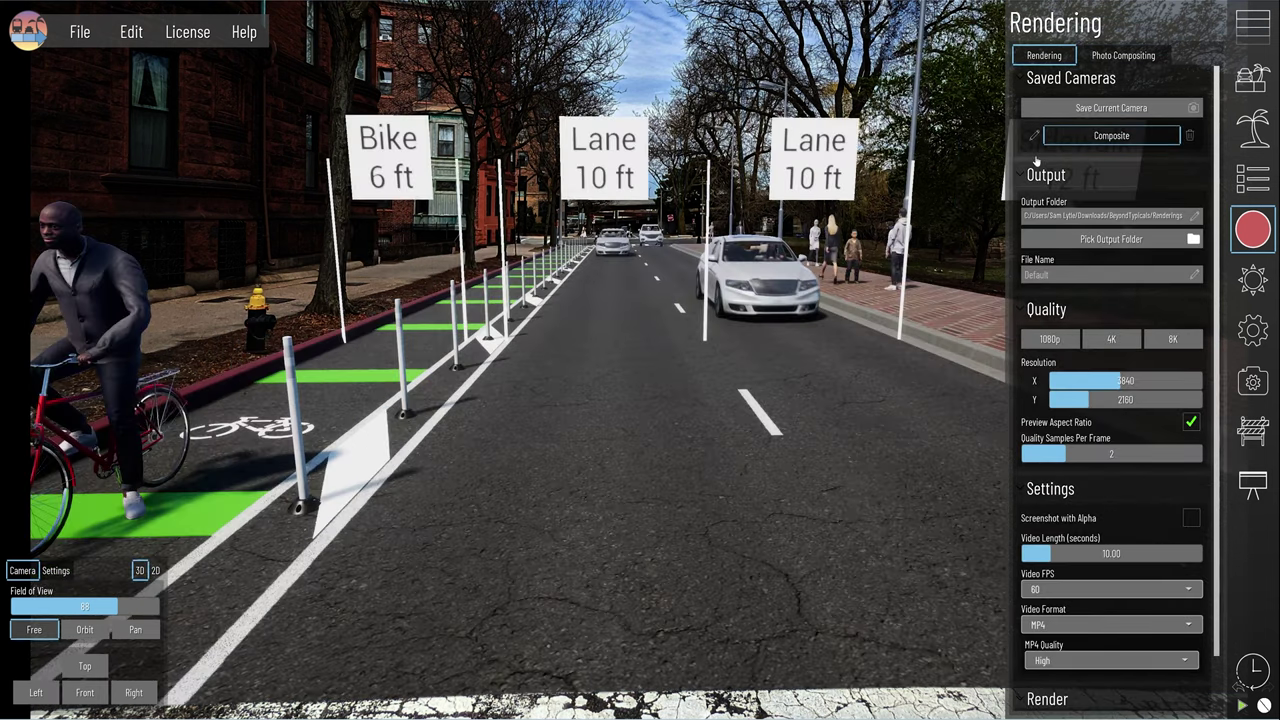
pyautogui.click(1245, 226)
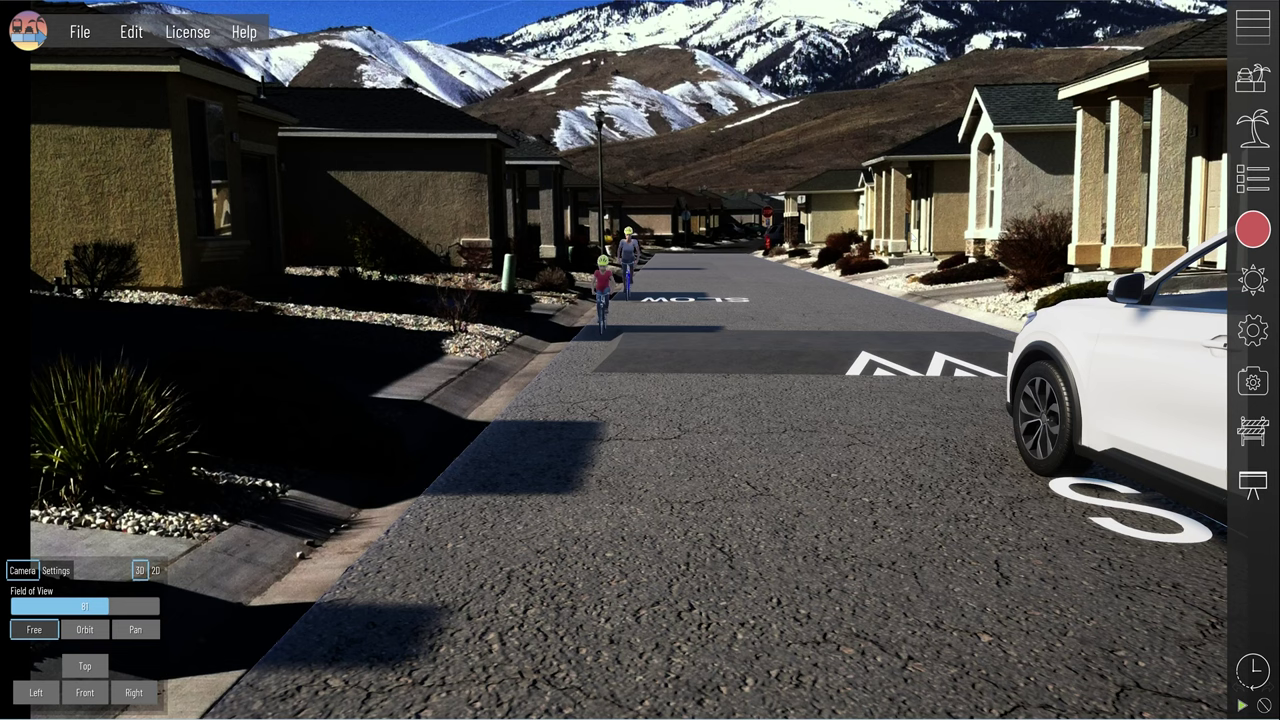
# Step: Select the Common Lane with the cyclists, inspect its Assorted Static Child Cyclist asset and deselect it
pyautogui.click(647, 331)
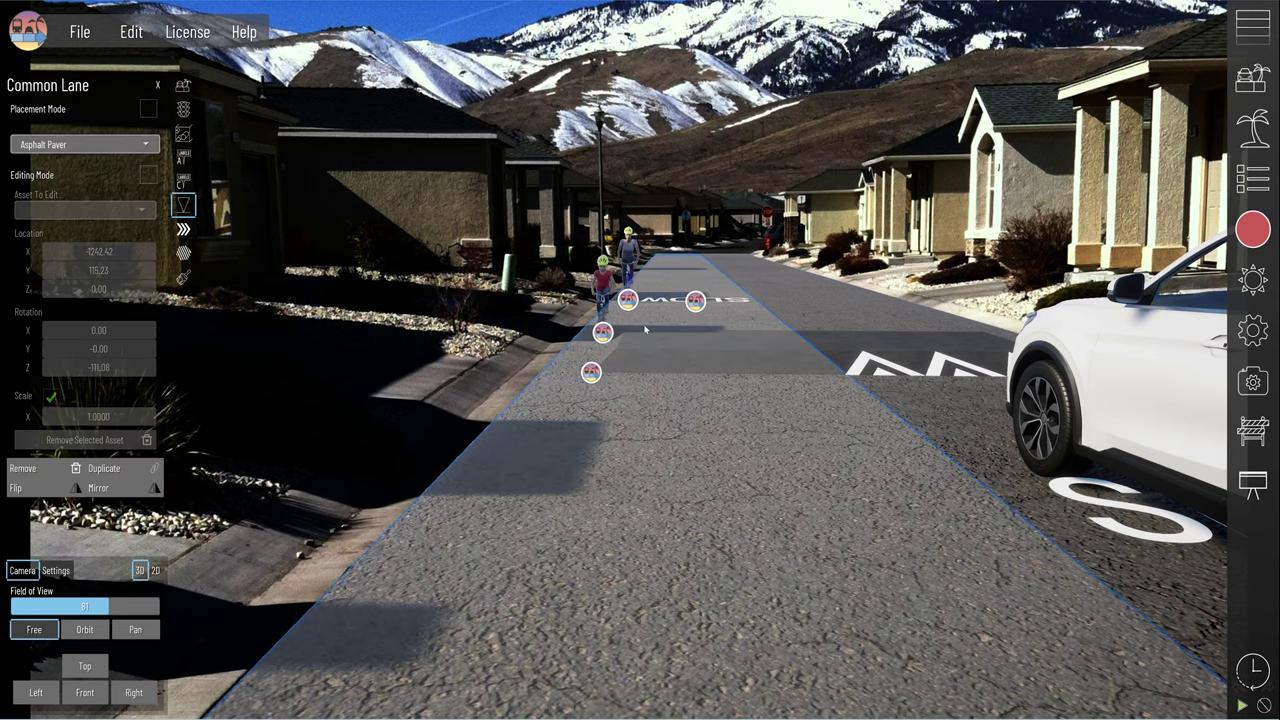
pyautogui.click(627, 300)
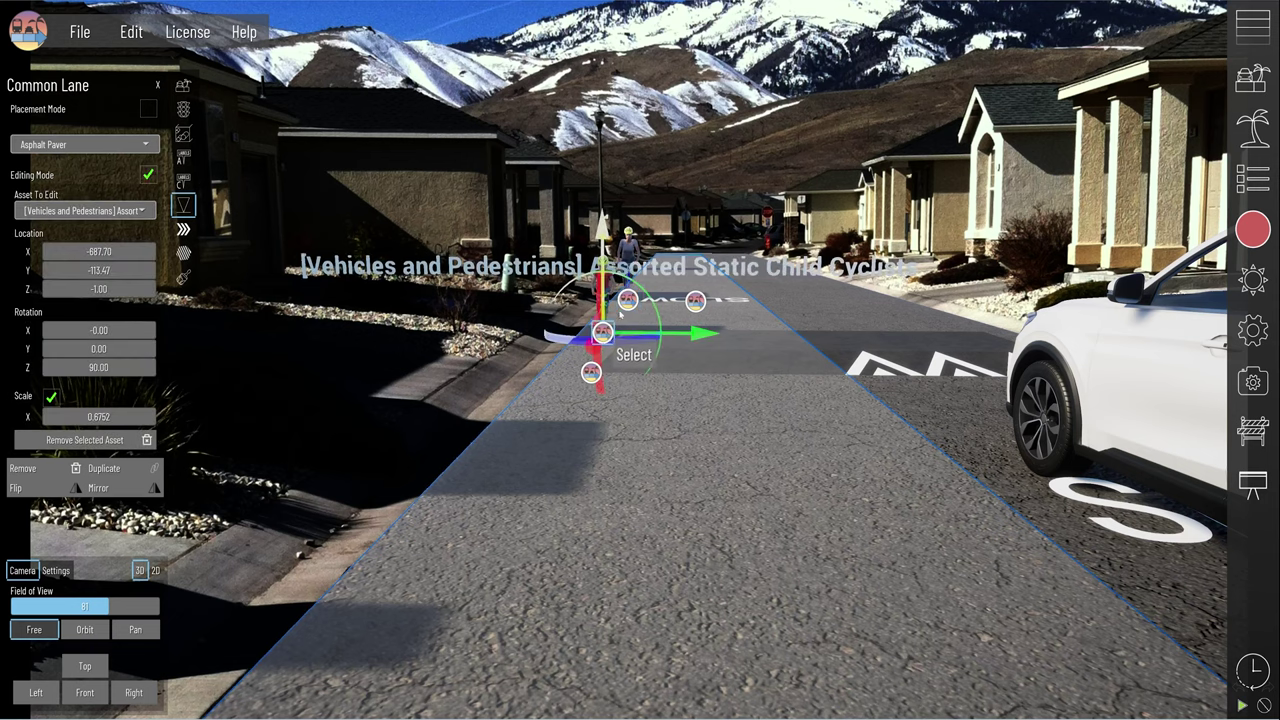
pyautogui.click(707, 148)
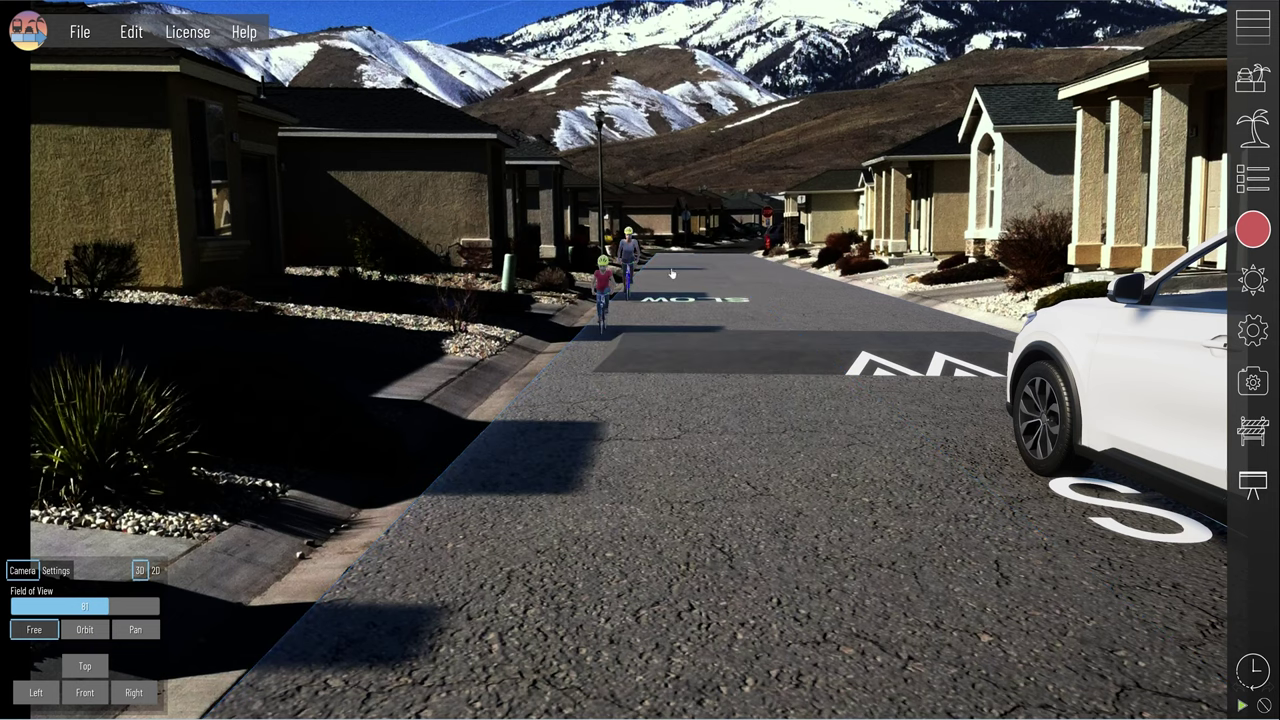
# Step: Select the static white SUV in the other Common Lane and move it along the lane to X about -1013
pyautogui.click(1095, 492)
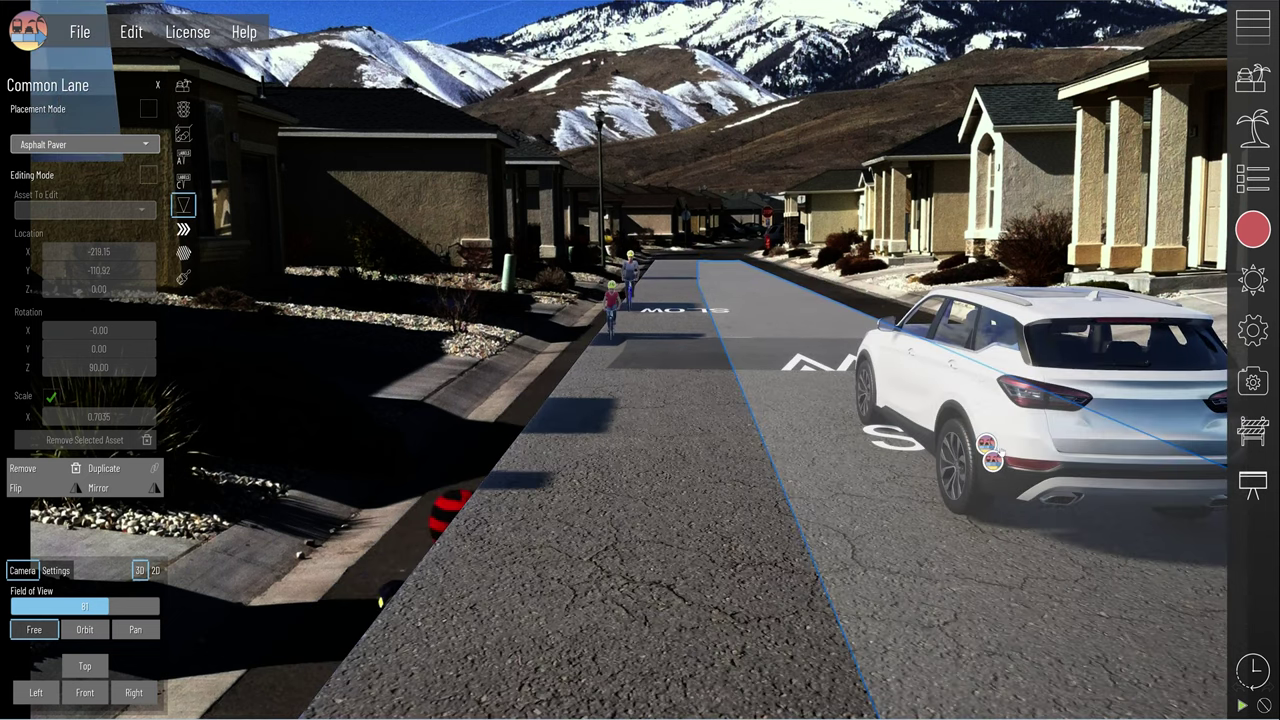
pyautogui.click(991, 462)
pyautogui.click(991, 462)
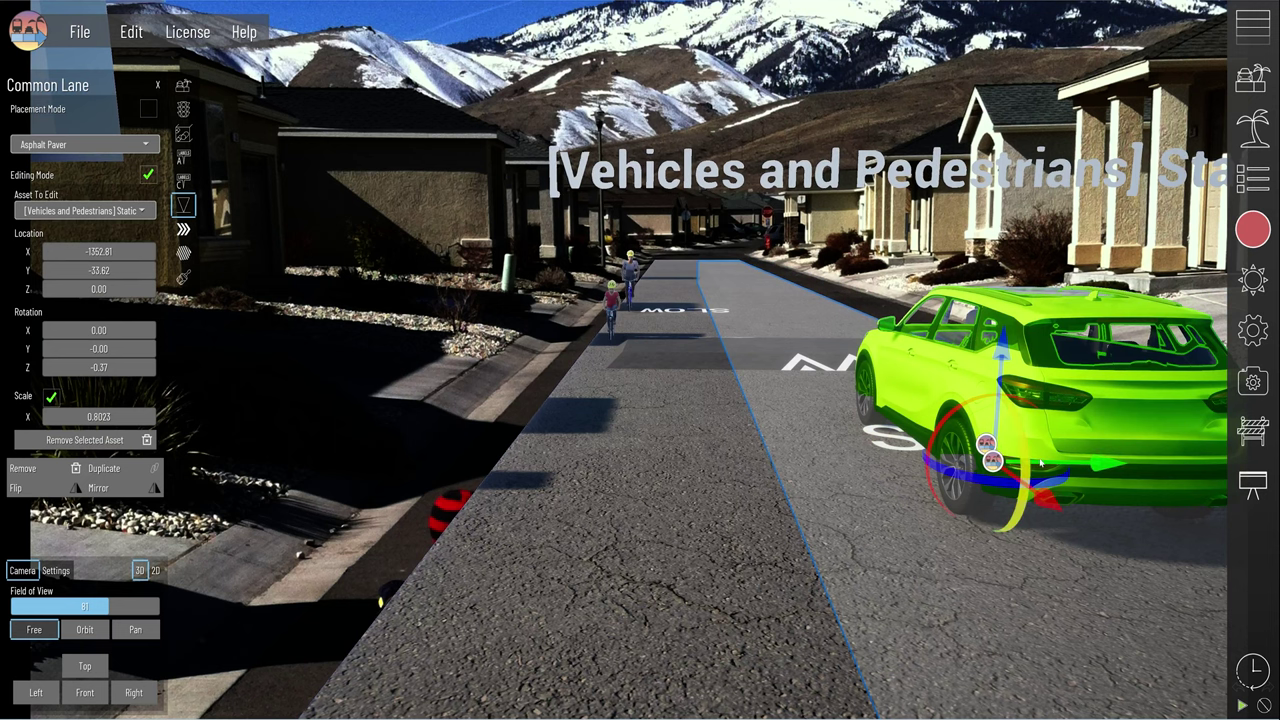
pyautogui.moveTo(1038, 484); pyautogui.dragTo(937, 337)
# Step: Shift the SUV to X about -1000 and Z about 3.8, tilt it about 2.7 degrees and restore the Preset 1 camera
pyautogui.scroll(5, 937, 337)
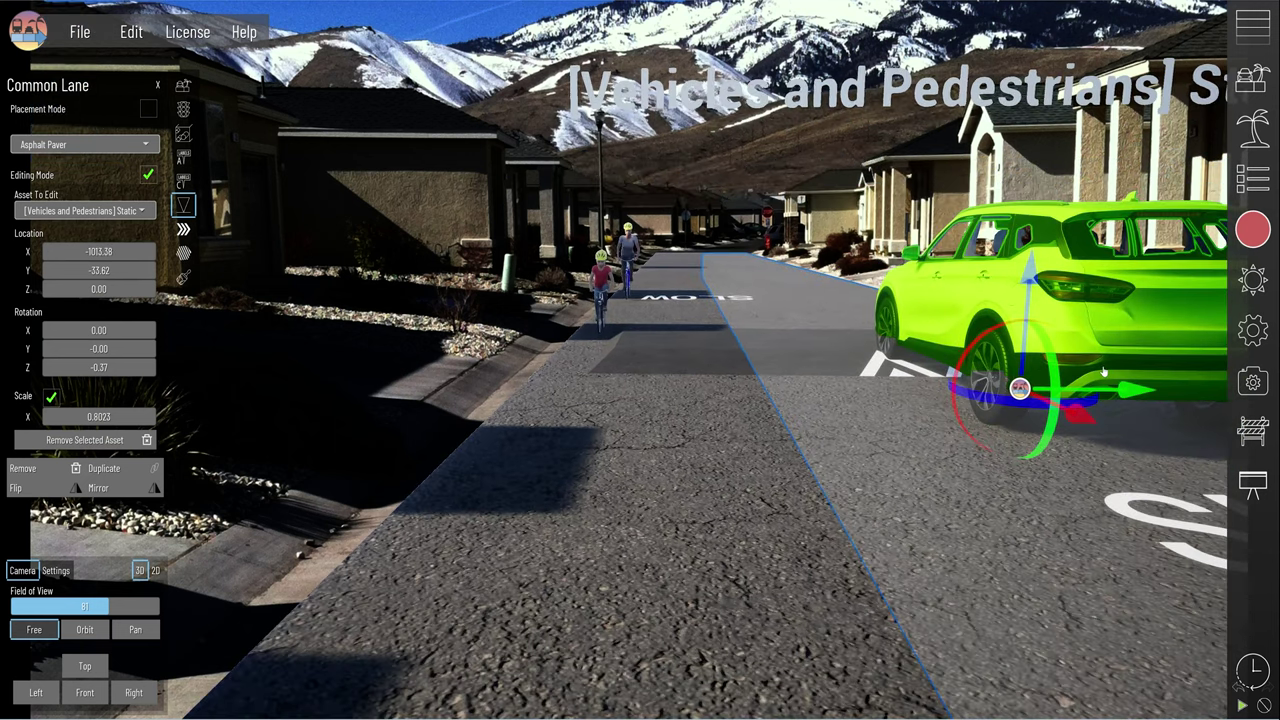
pyautogui.moveTo(1056, 368); pyautogui.dragTo(1027, 283)
pyautogui.click(1252, 229)
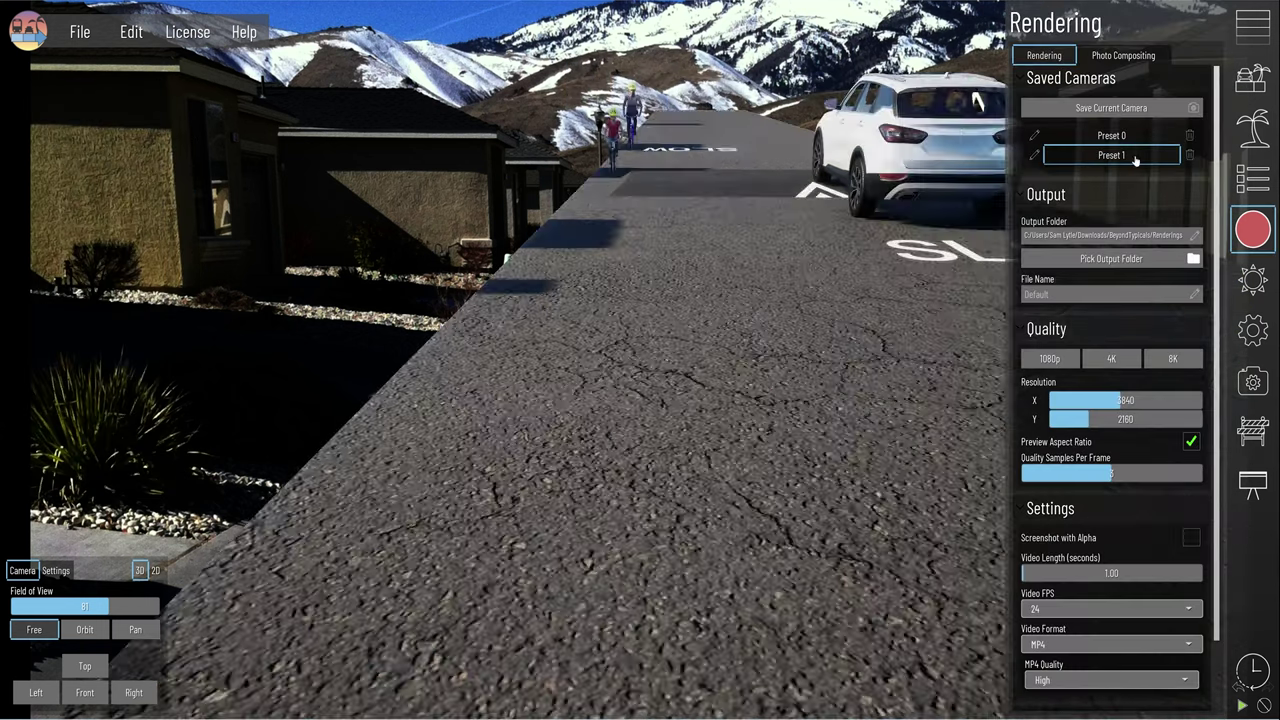
pyautogui.click(1245, 234)
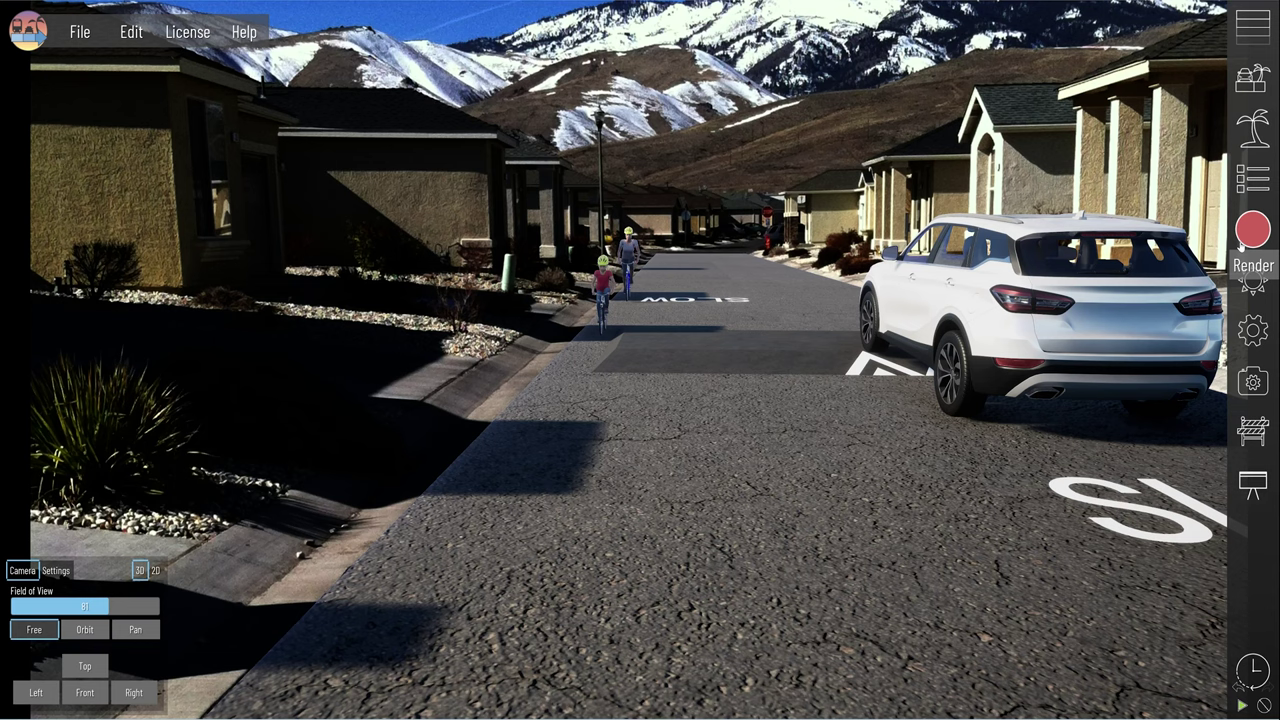
# Step: Select the two Common Lanes in turn and examine the Section Length setting
pyautogui.click(675, 364)
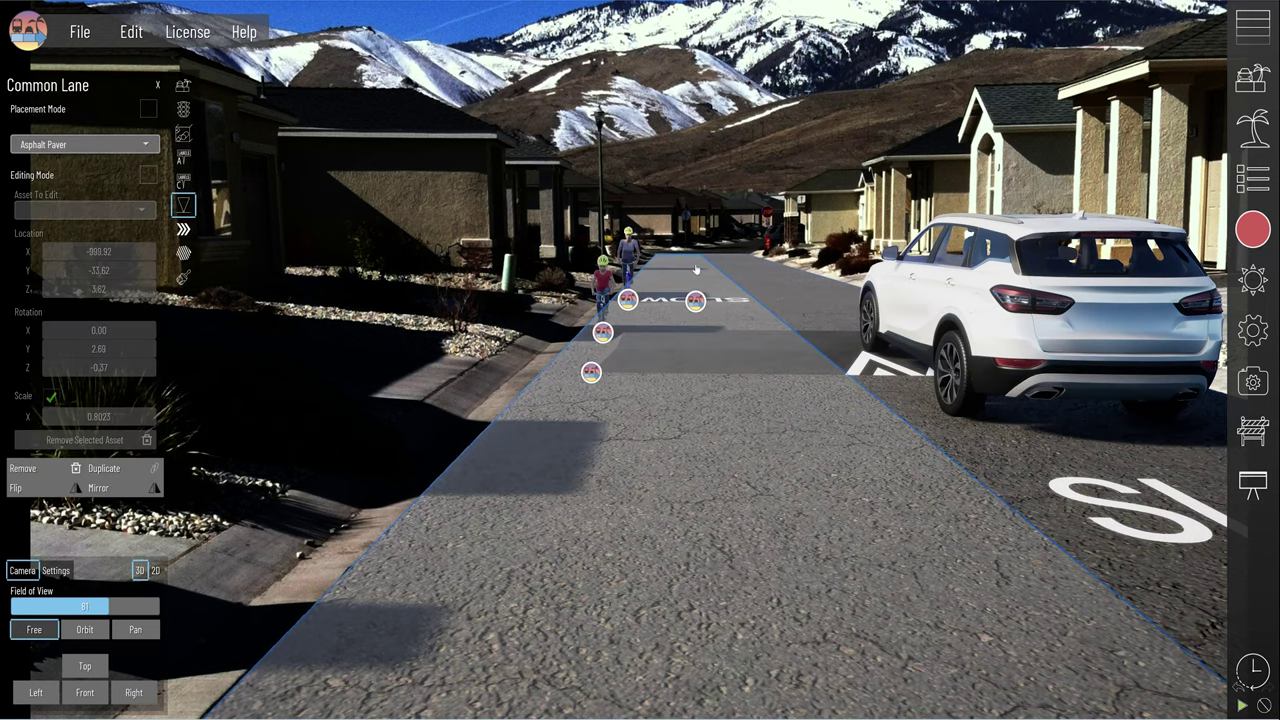
pyautogui.click(852, 393)
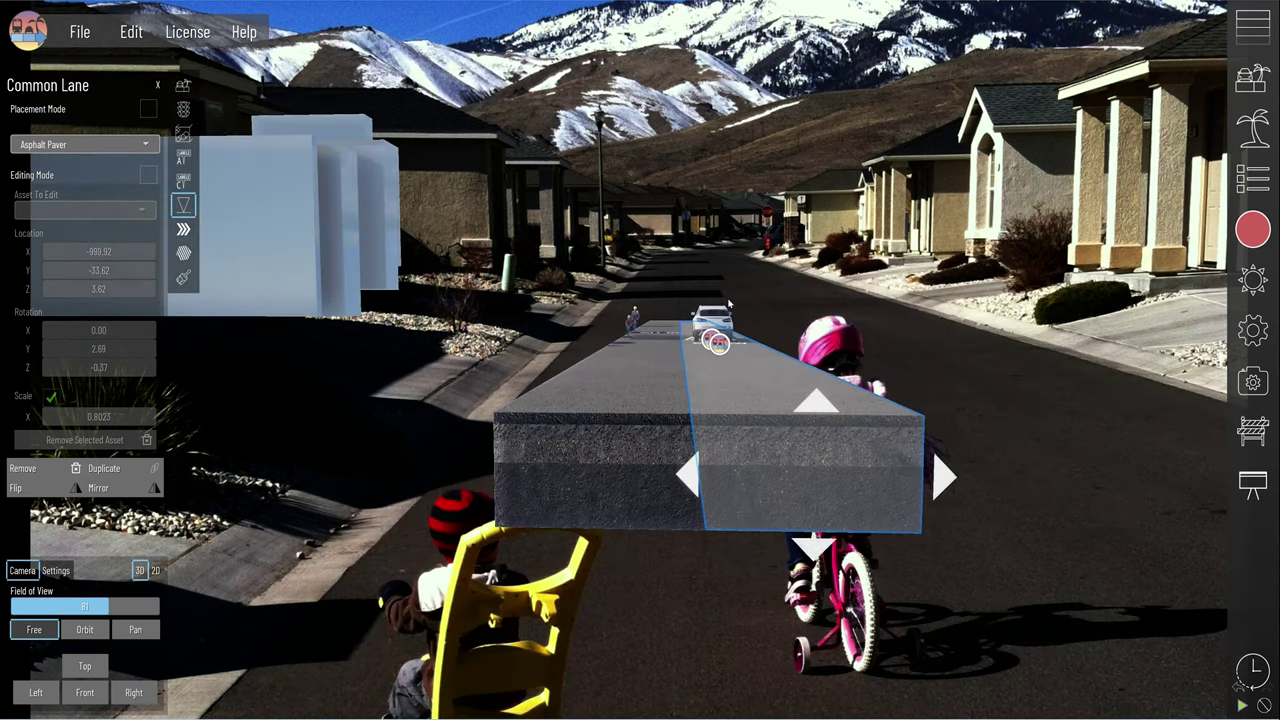
pyautogui.click(1253, 330)
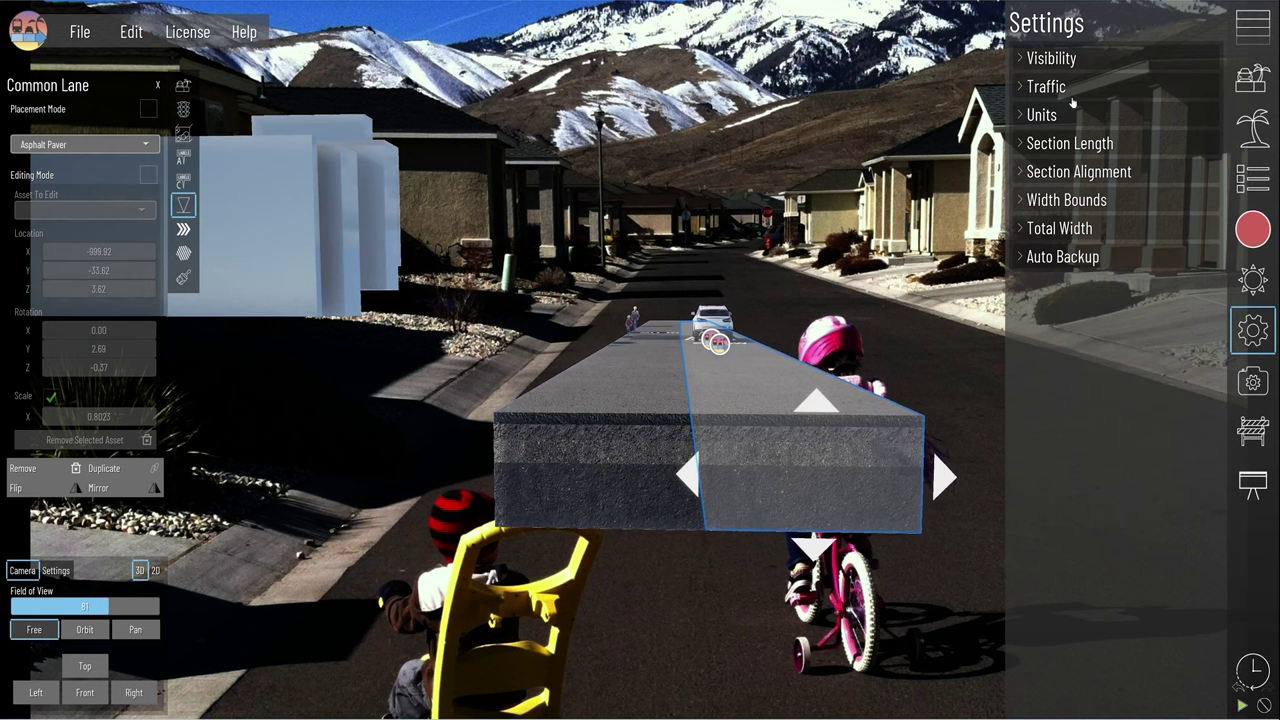
pyautogui.click(1043, 144)
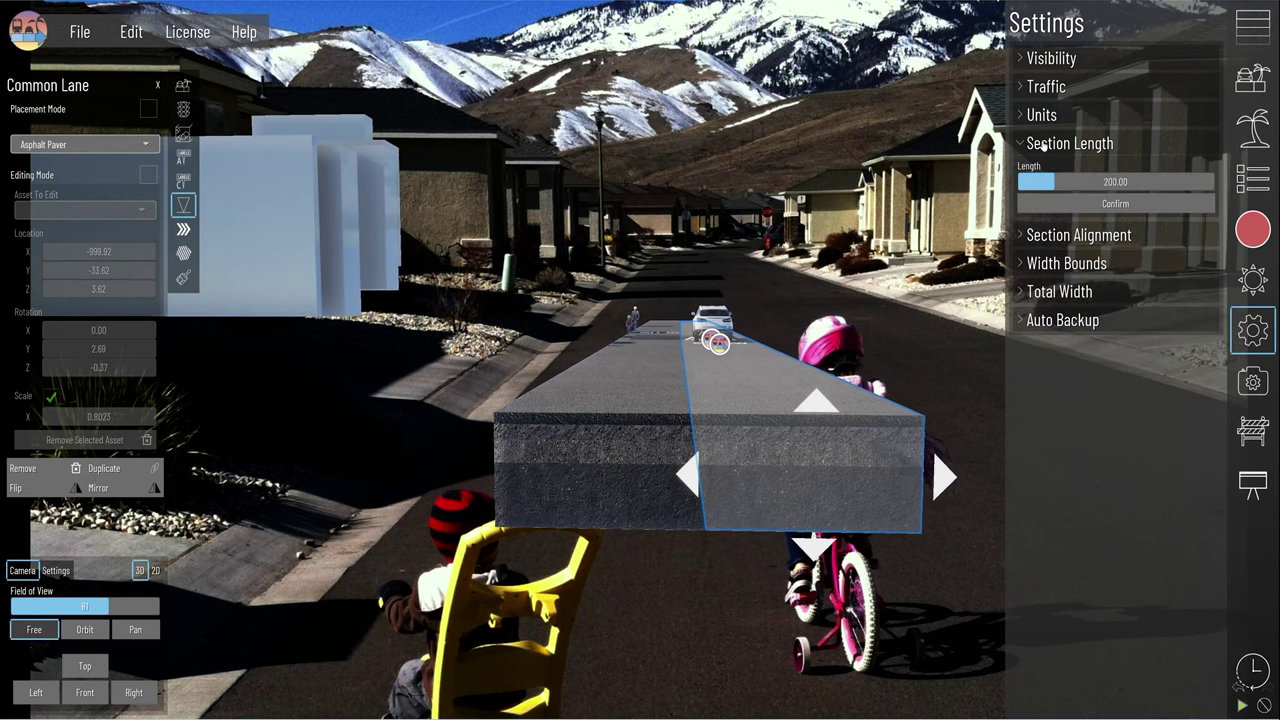
pyautogui.click(1043, 144)
# Step: Examine the lanes and the shadow-casting buildings from the side and return to the Preset 1 camera view
pyautogui.moveTo(669, 401); pyautogui.dragTo(636, 286, button='right')
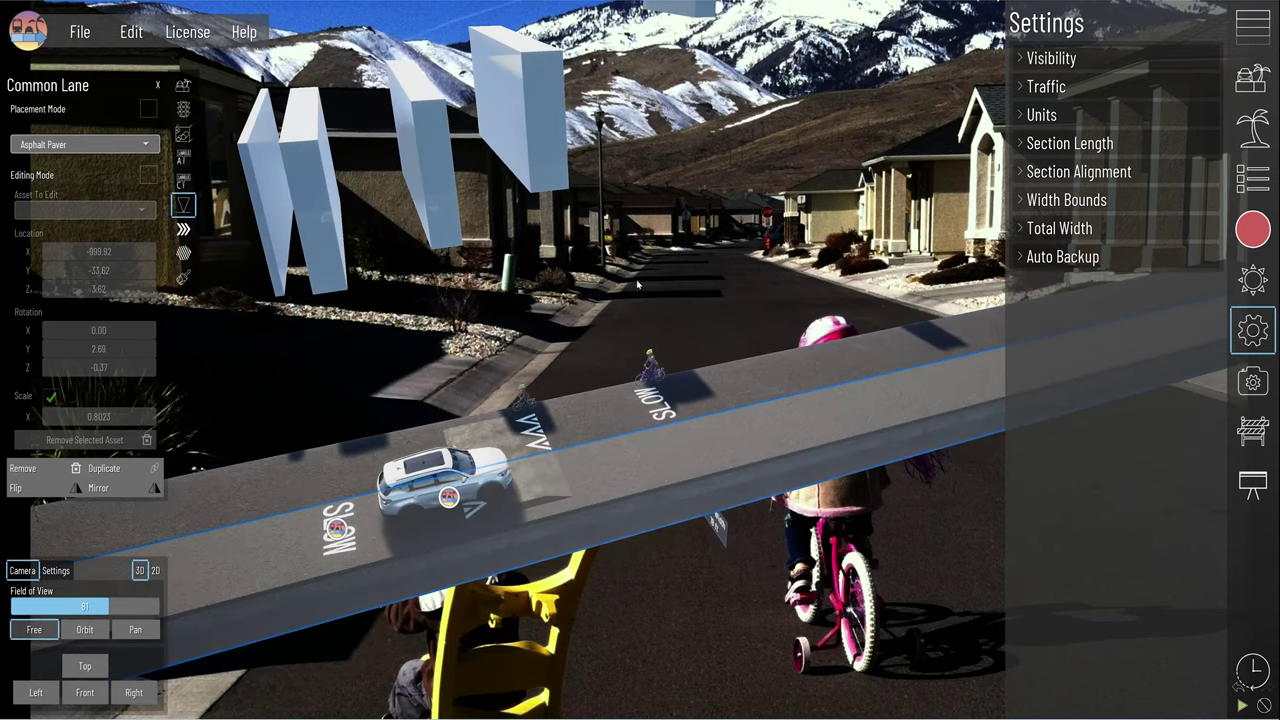
pyautogui.click(1252, 230)
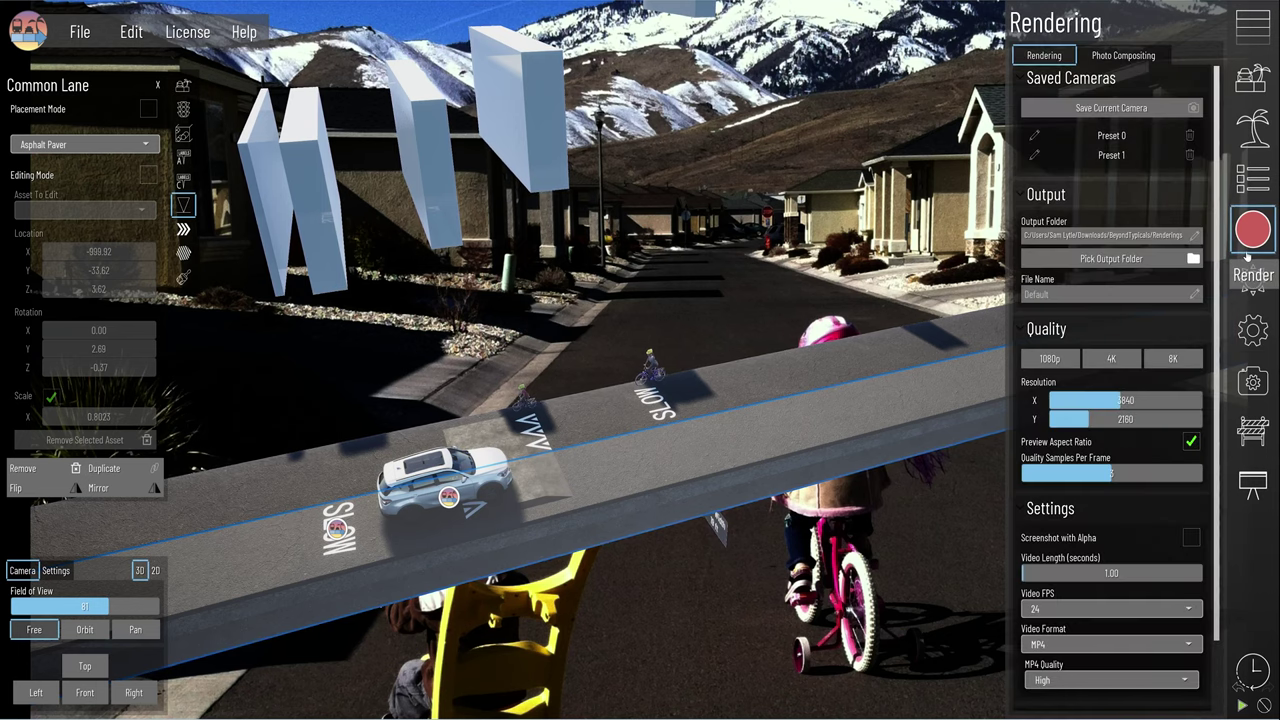
pyautogui.click(1111, 155)
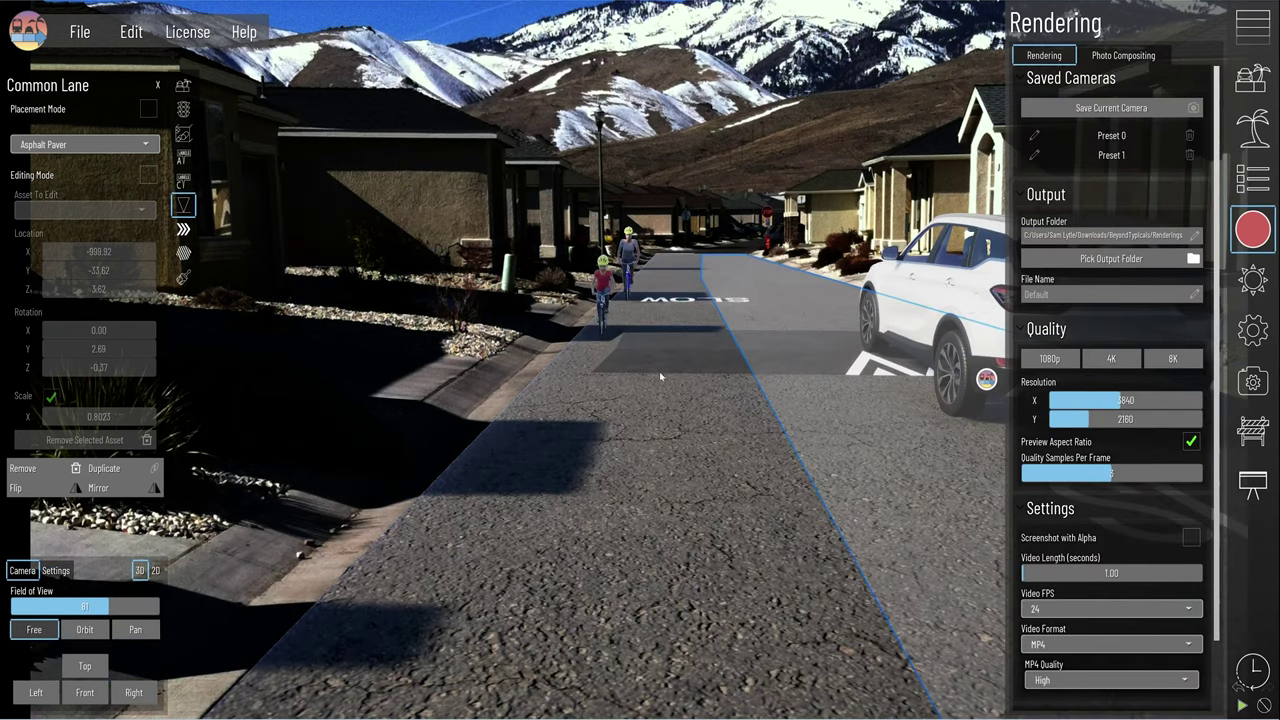
# Step: Select the Small Building asset beside the lanes, restore the Preset 1 view and set the building's Z location to 360
pyautogui.scroll(-5, 671, 402)
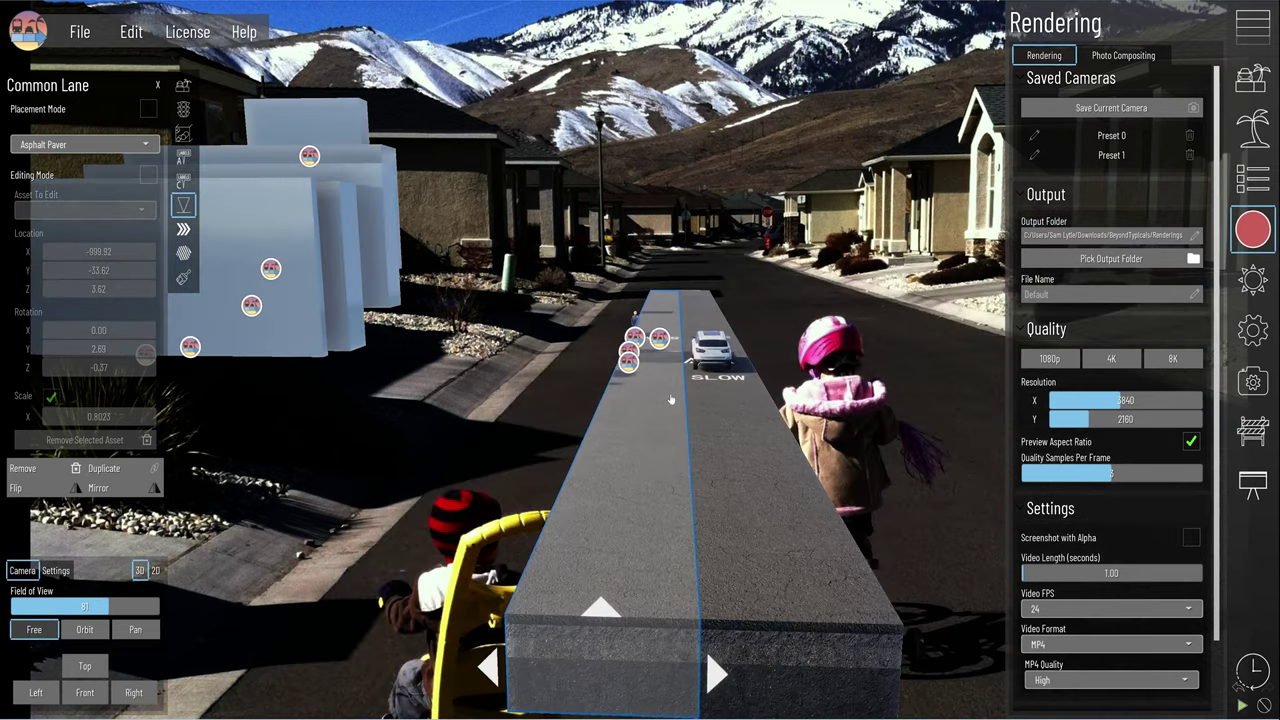
pyautogui.click(322, 282)
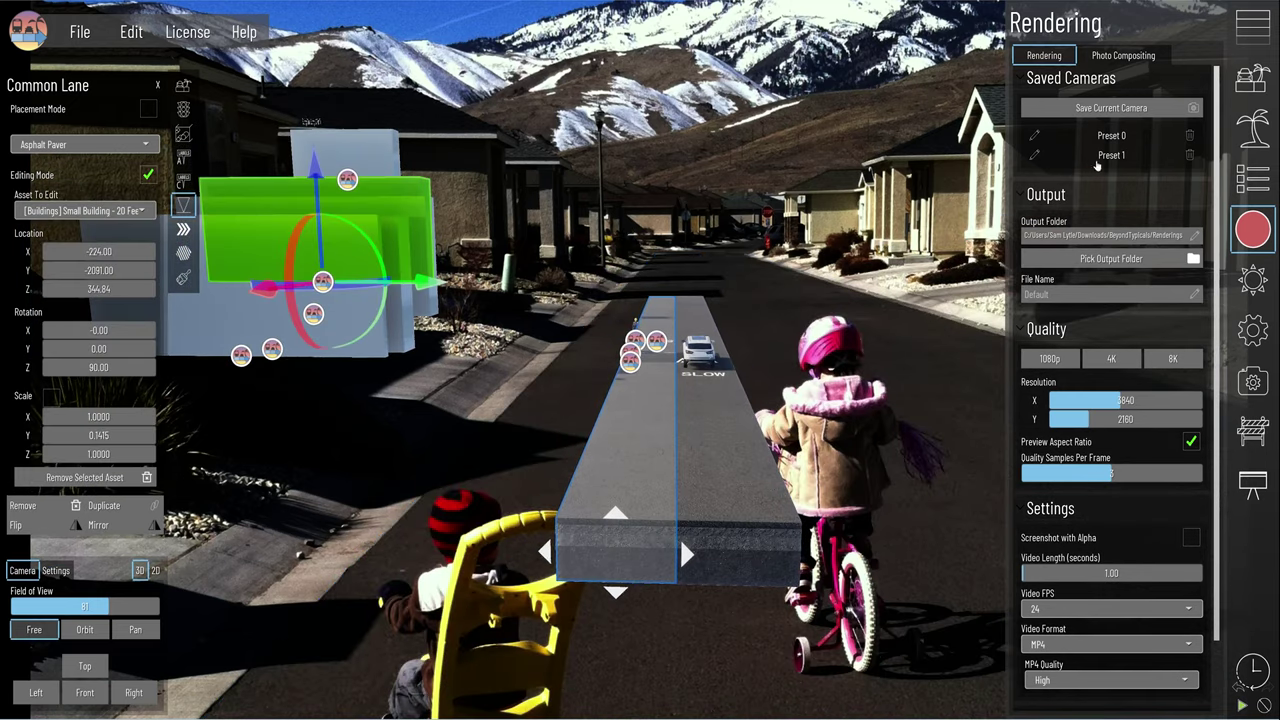
pyautogui.click(1131, 156)
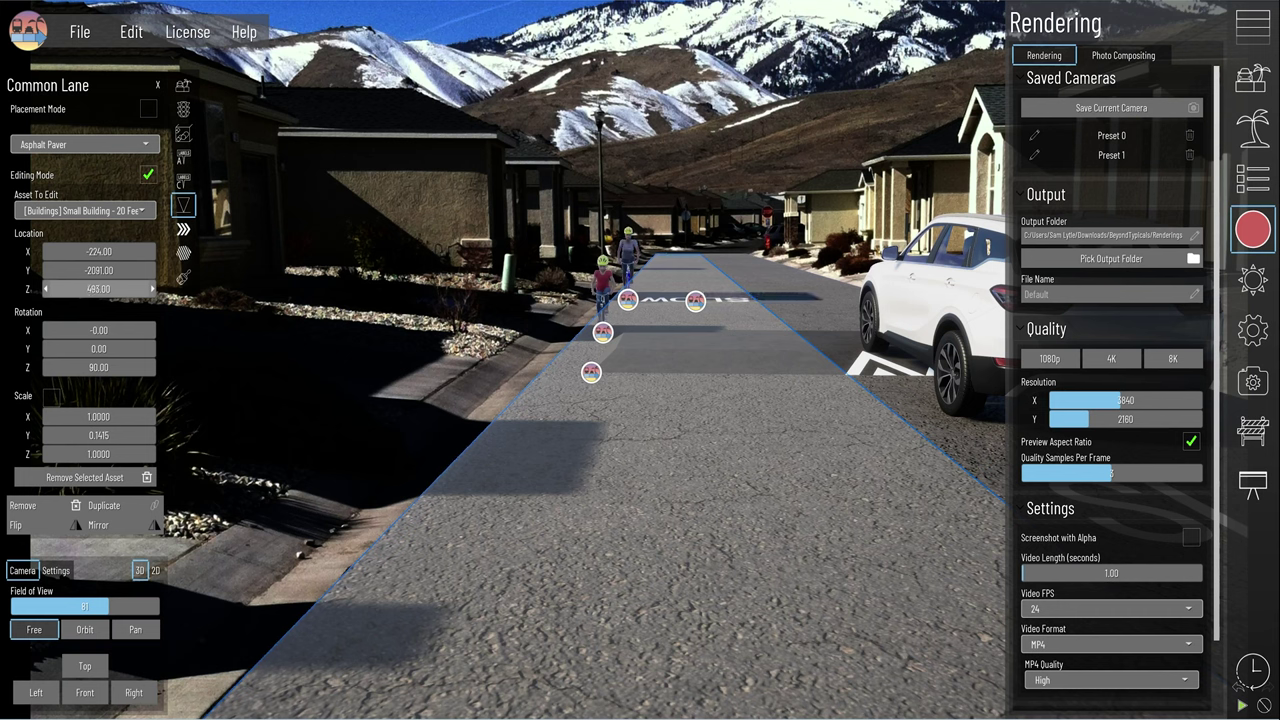
pyautogui.moveTo(99, 289)
pyautogui.mouseDown()
pyautogui.moveTo(60, 289)
pyautogui.moveTo(102, 289)
pyautogui.mouseUp()
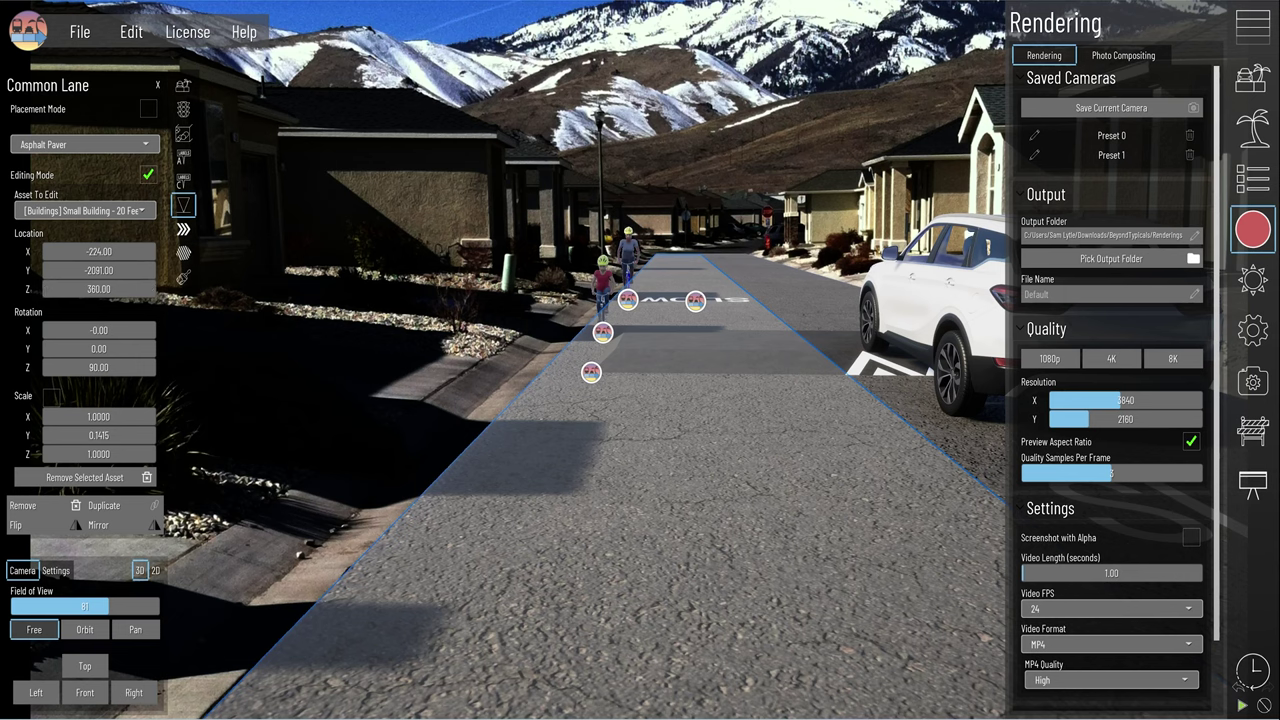
# Step: Bring the 2013-02-12 10.54.43.jpg photo layer to the front and lower its opacity to 0.46
pyautogui.click(1120, 56)
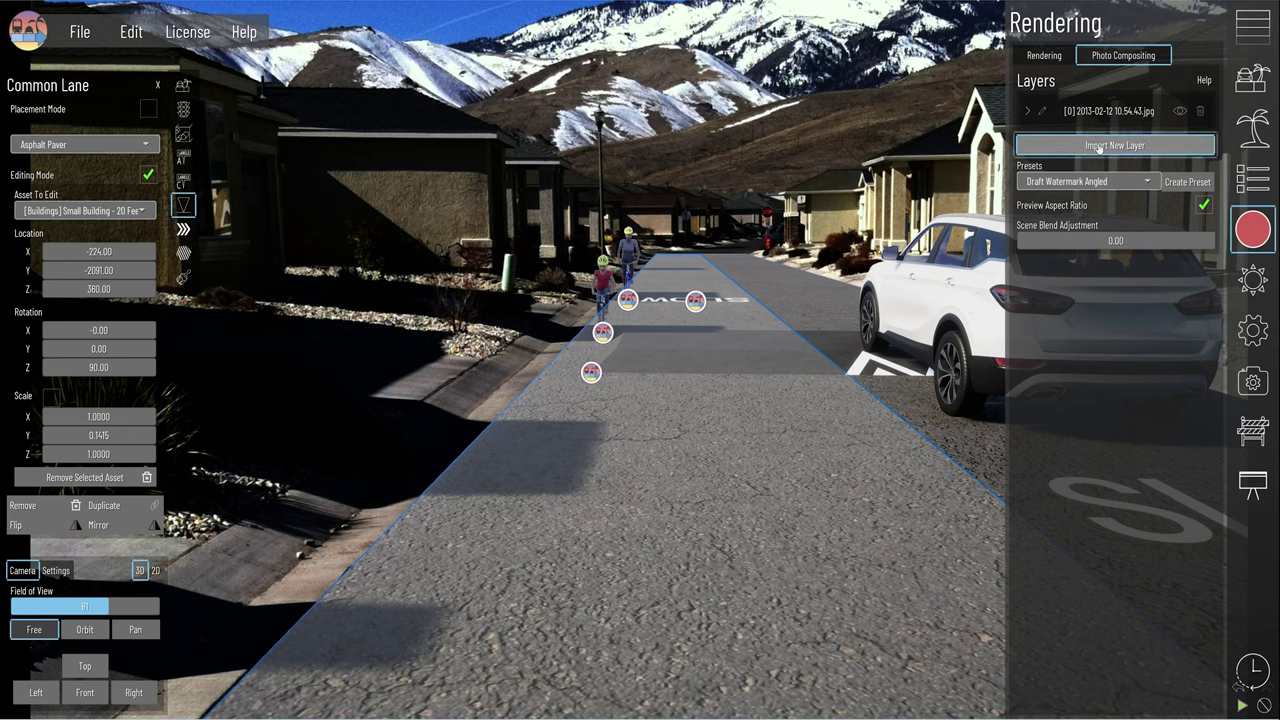
pyautogui.click(1028, 111)
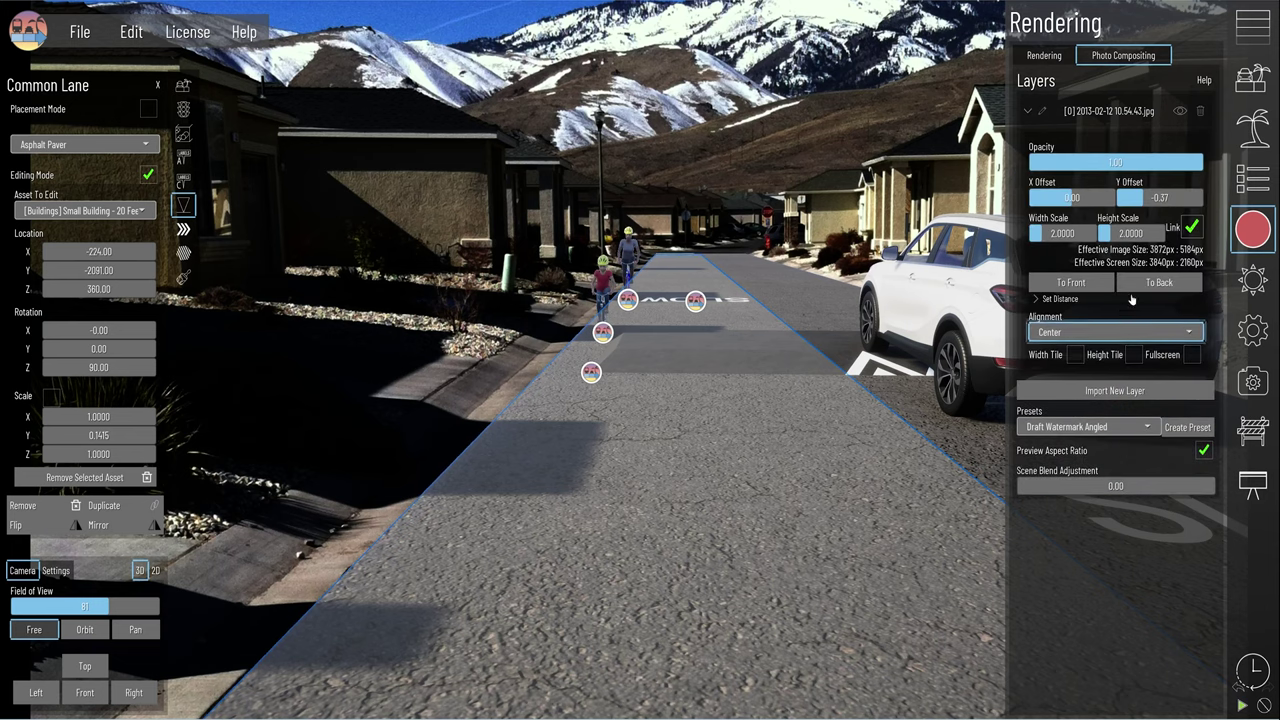
pyautogui.click(1060, 284)
pyautogui.moveTo(1180, 162); pyautogui.dragTo(1108, 162)
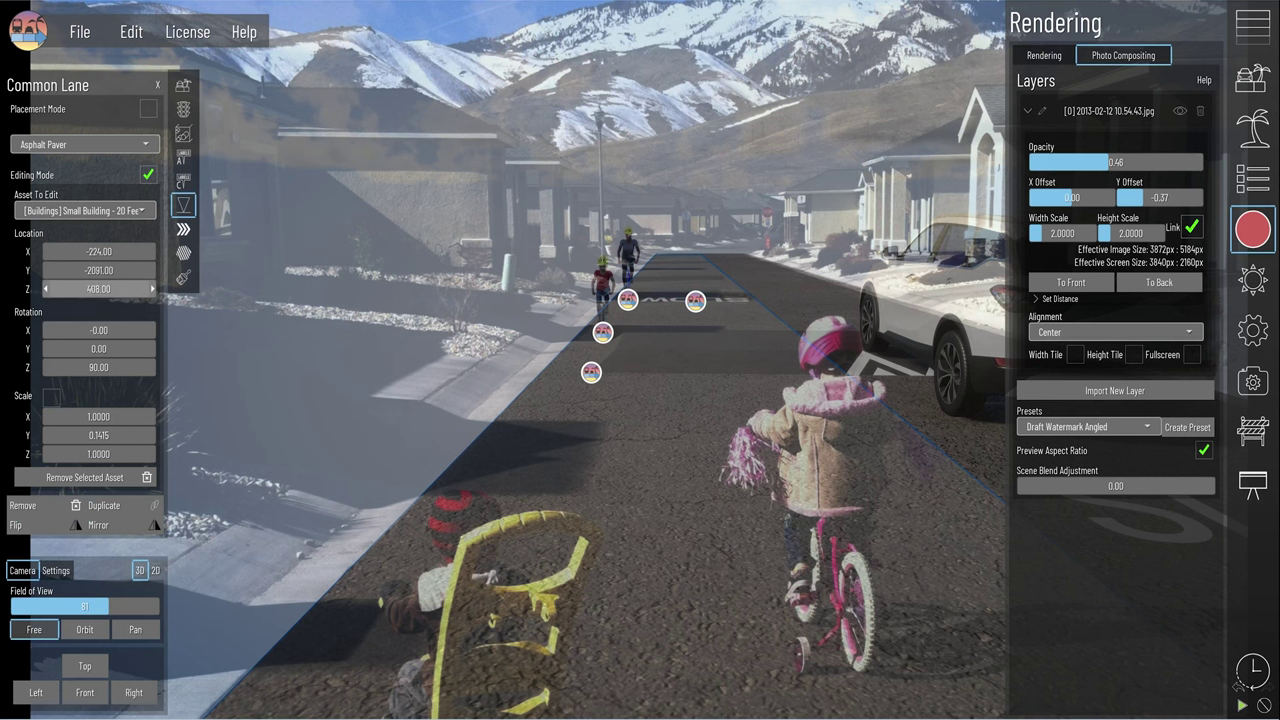
# Step: Fine-tune the small building's location to X -184, Y -2093 and Z 365 against the semi-transparent photo
pyautogui.moveTo(98, 289)
pyautogui.mouseDown()
pyautogui.moveTo(62, 289)
pyautogui.moveTo(103, 289)
pyautogui.mouseUp()
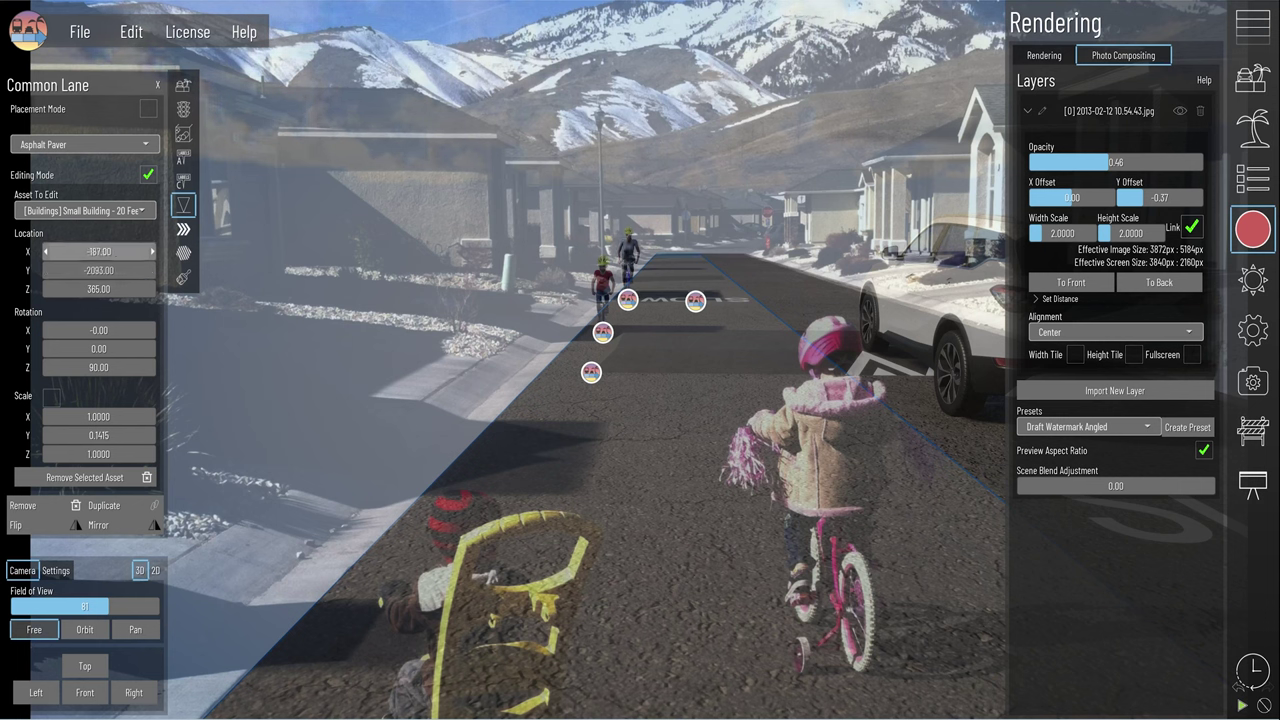
pyautogui.moveTo(98, 251); pyautogui.dragTo(90, 251)
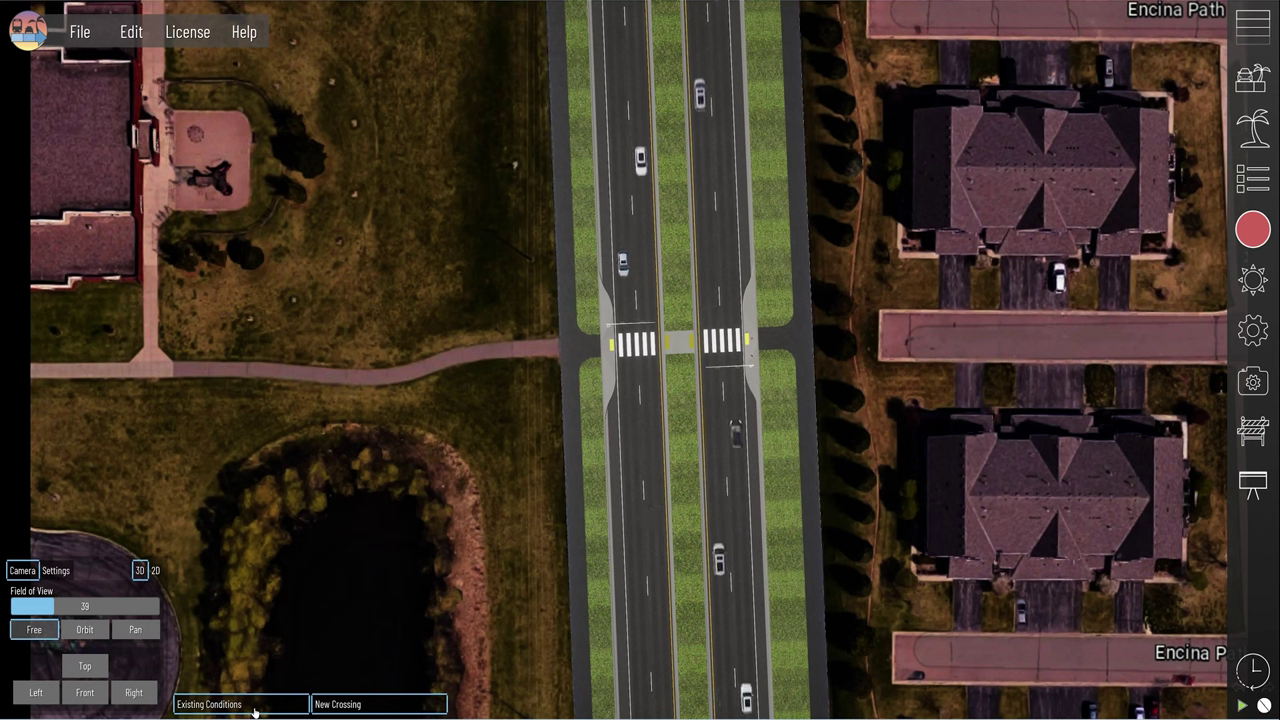
# Step: Show the Existing Conditions design over the aerial image, switch to New Crossing and view its crosswalk at an angle
pyautogui.click(255, 712)
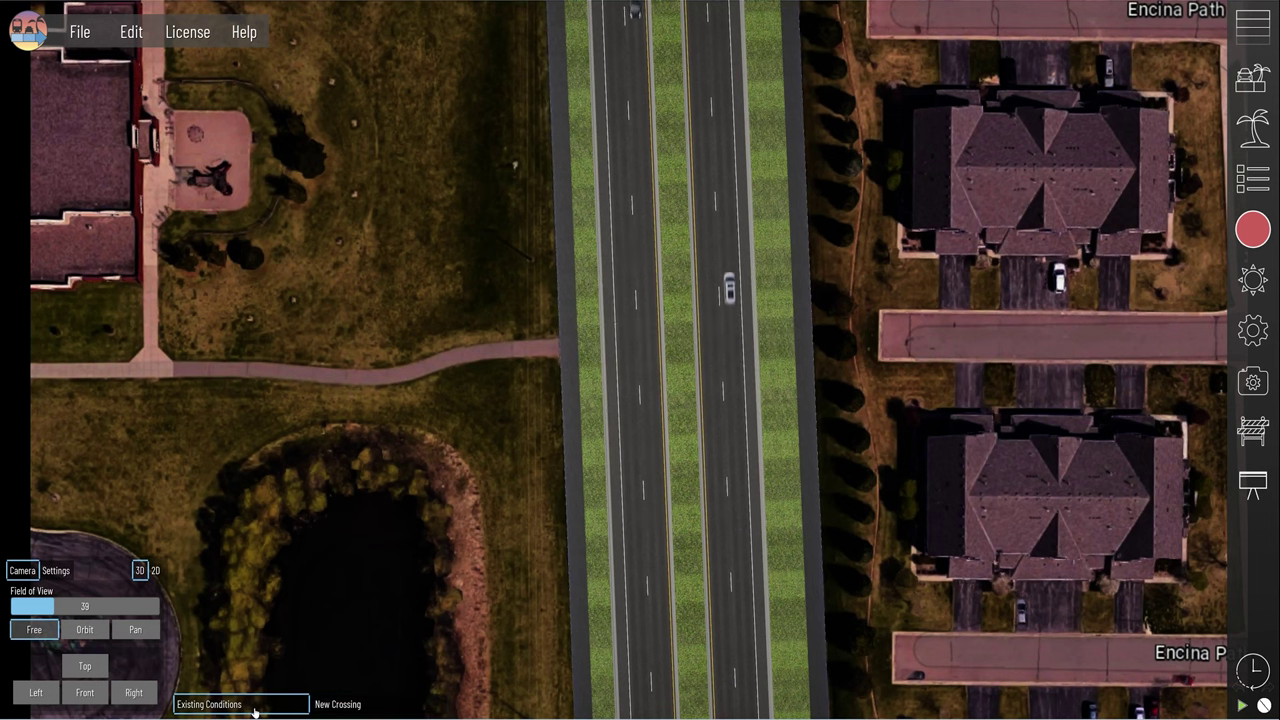
pyautogui.click(372, 708)
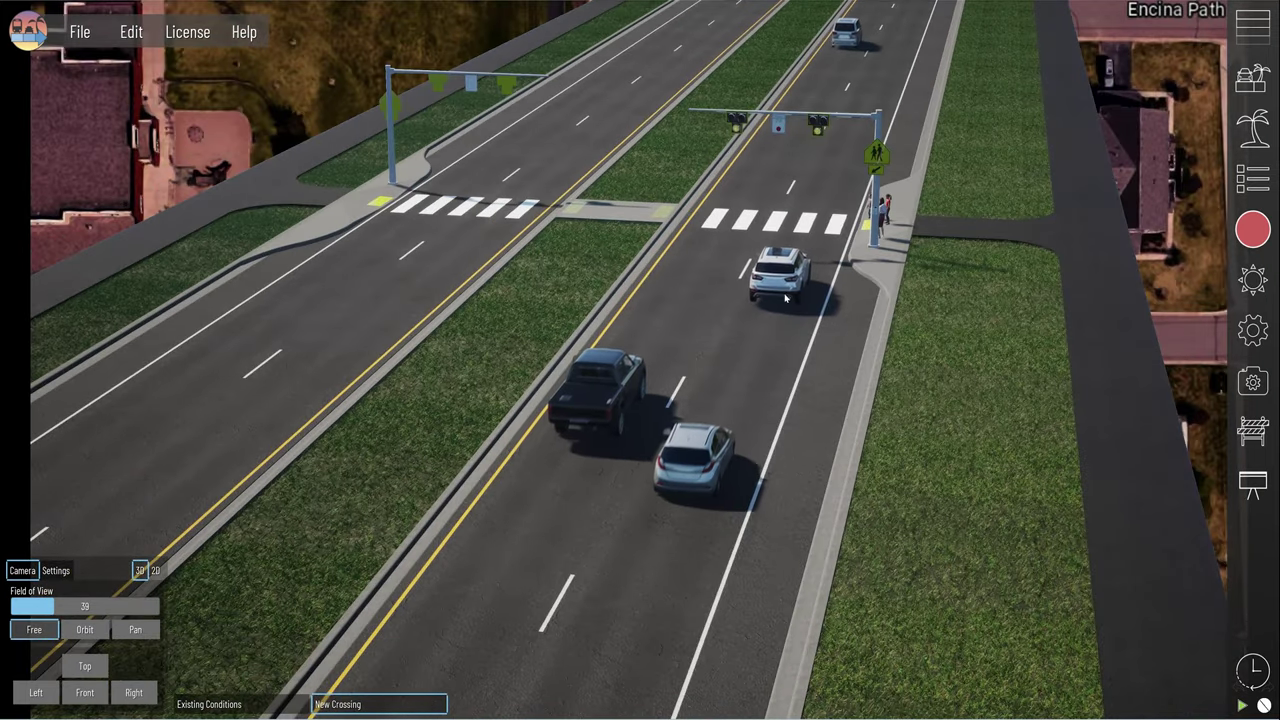
# Step: Inspect the Common Lane, the Curb and Gutter and the Shoulder sections around the New Crossing crosswalk
pyautogui.click(786, 260)
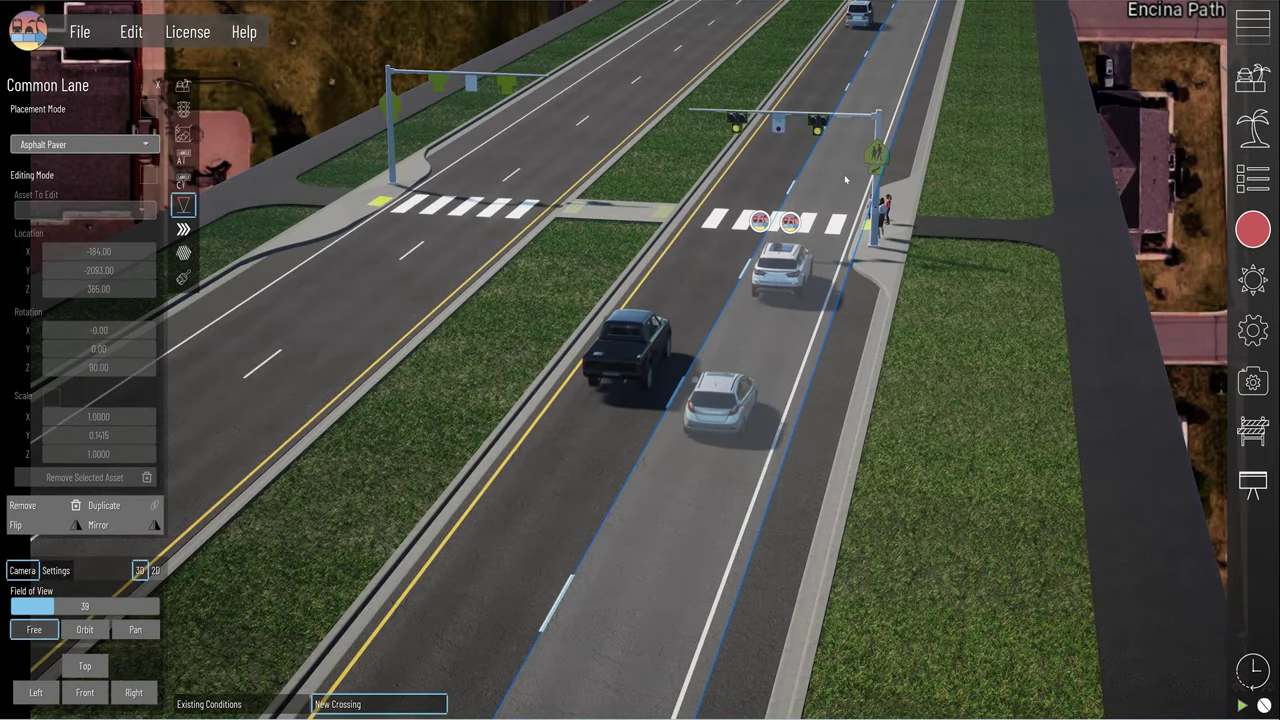
pyautogui.click(787, 231)
pyautogui.click(886, 280)
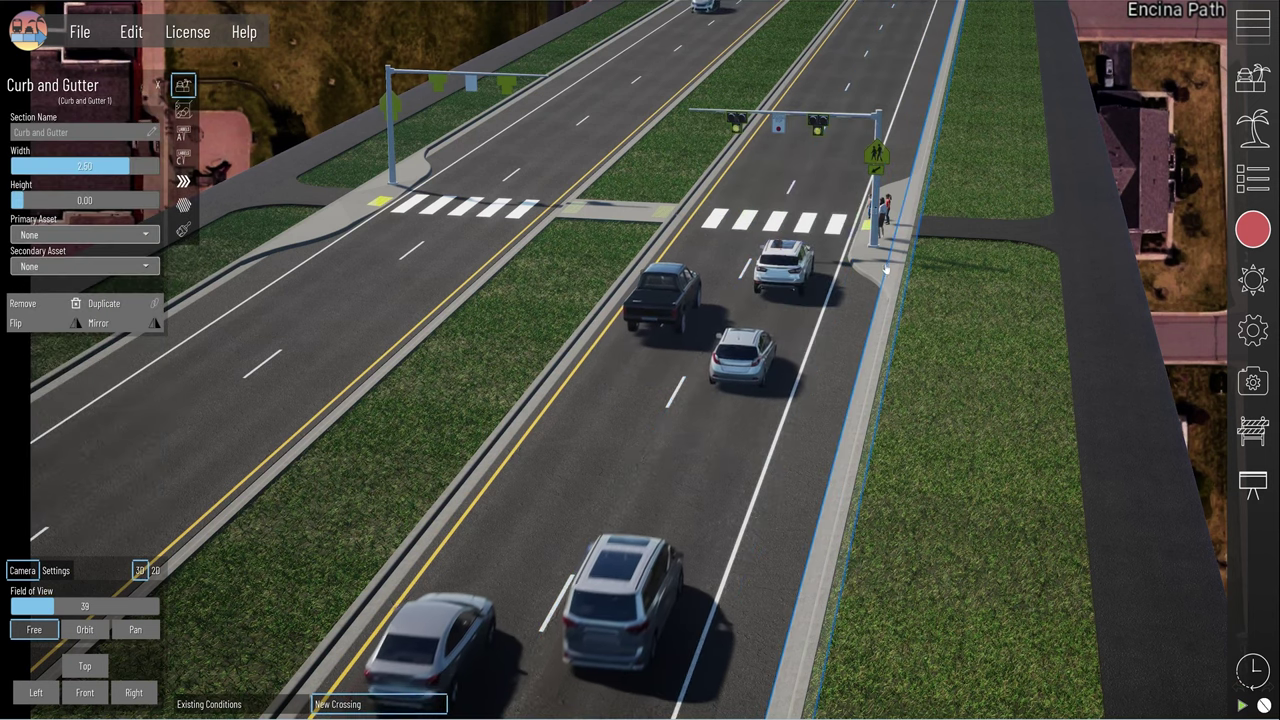
pyautogui.click(856, 287)
pyautogui.moveTo(921, 215); pyautogui.dragTo(370, 318, button='middle')
# Step: Select the Static Child Pedestrians asset beside the signal pole on the Shoulder and examine the crossing around it
pyautogui.scroll(6, 734, 343)
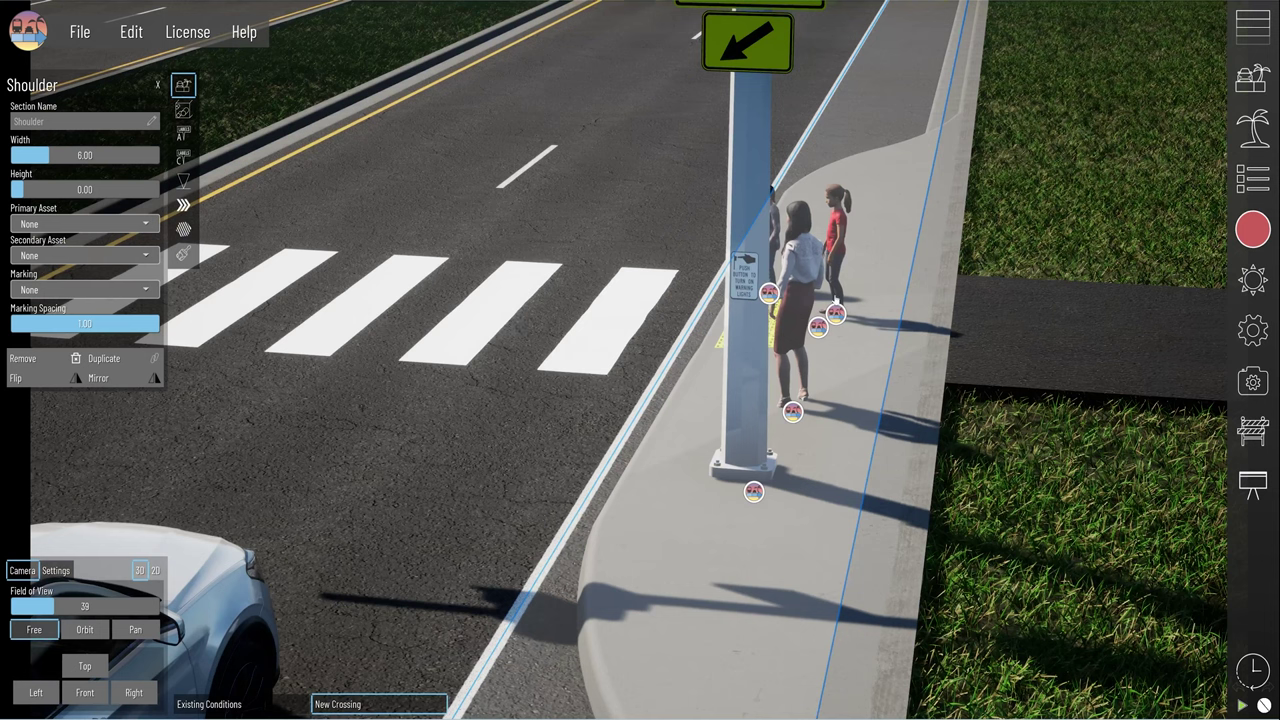
pyautogui.click(768, 294)
pyautogui.scroll(-5, 814, 308)
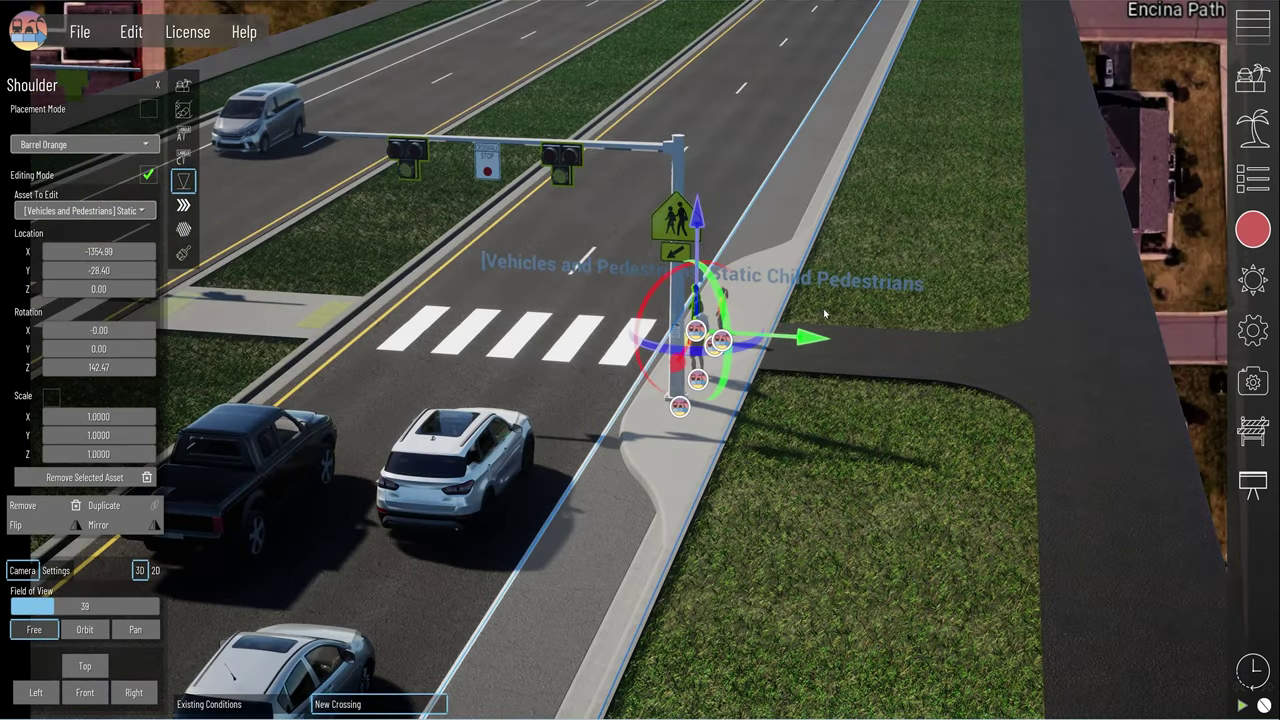
pyautogui.scroll(-3, 808, 384)
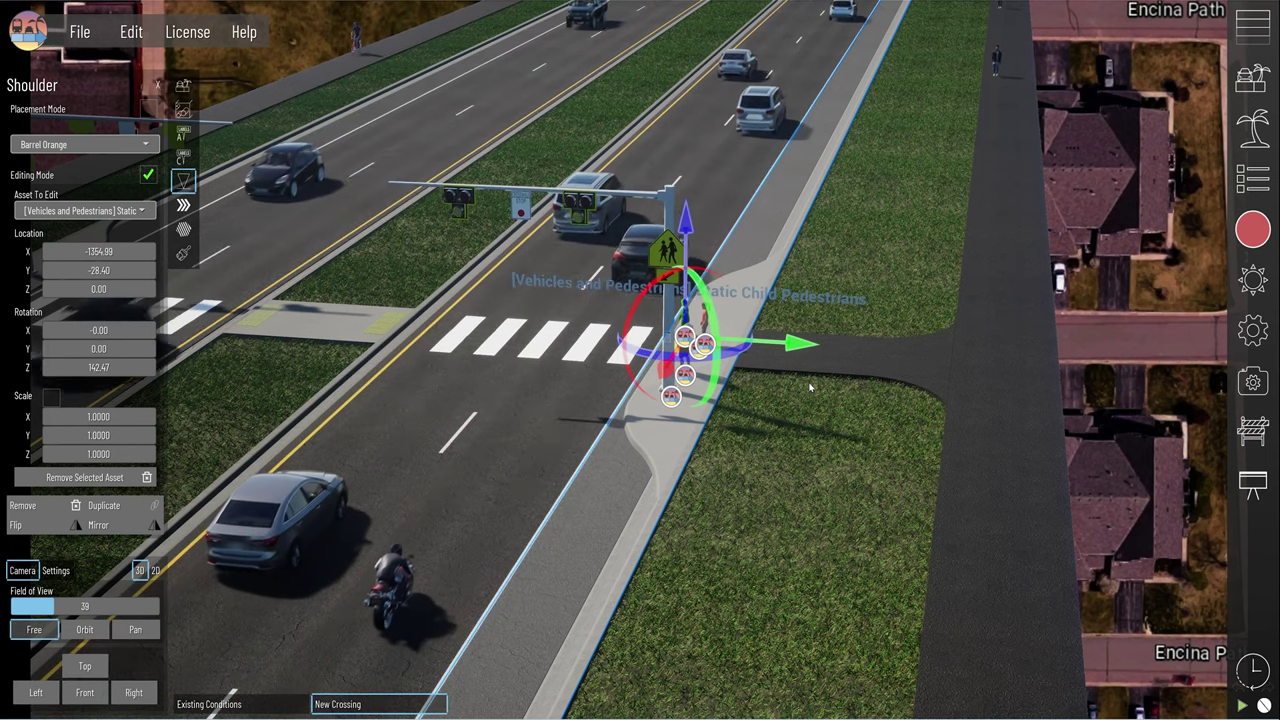
# Step: Select the Bike section beyond the grass strip and examine the path with its cyclists
pyautogui.click(846, 337)
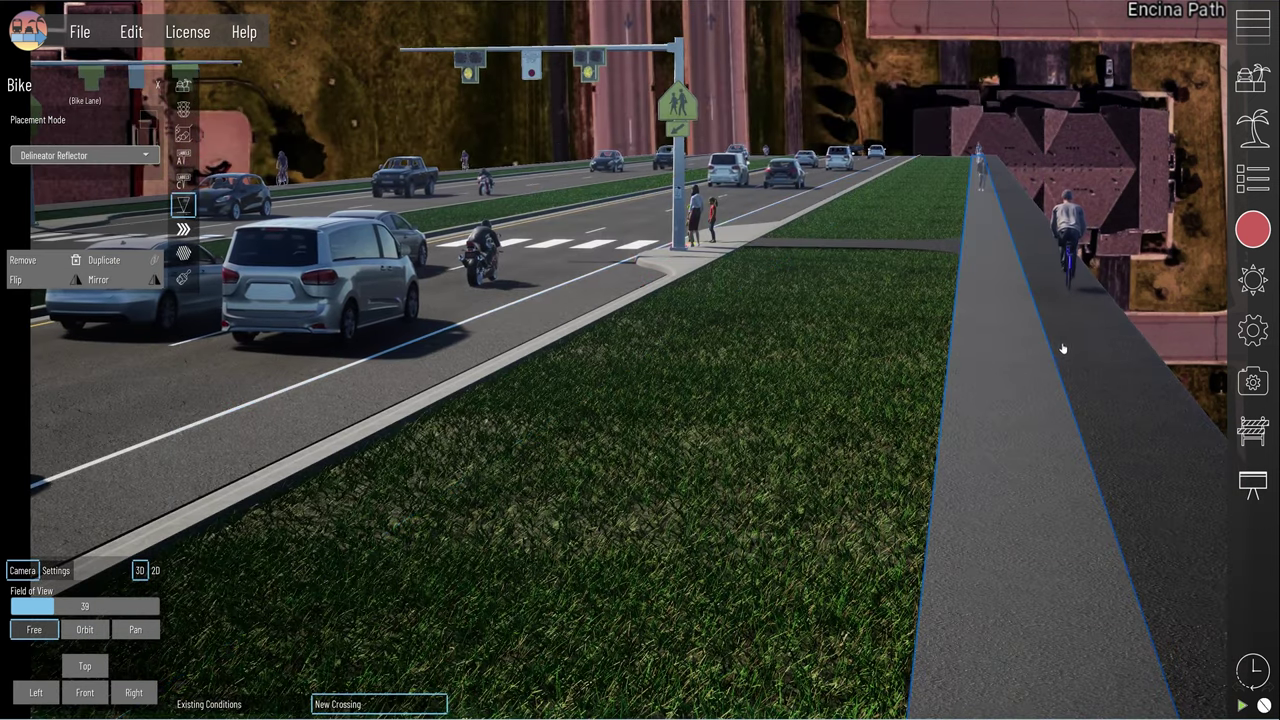
pyautogui.click(1088, 348)
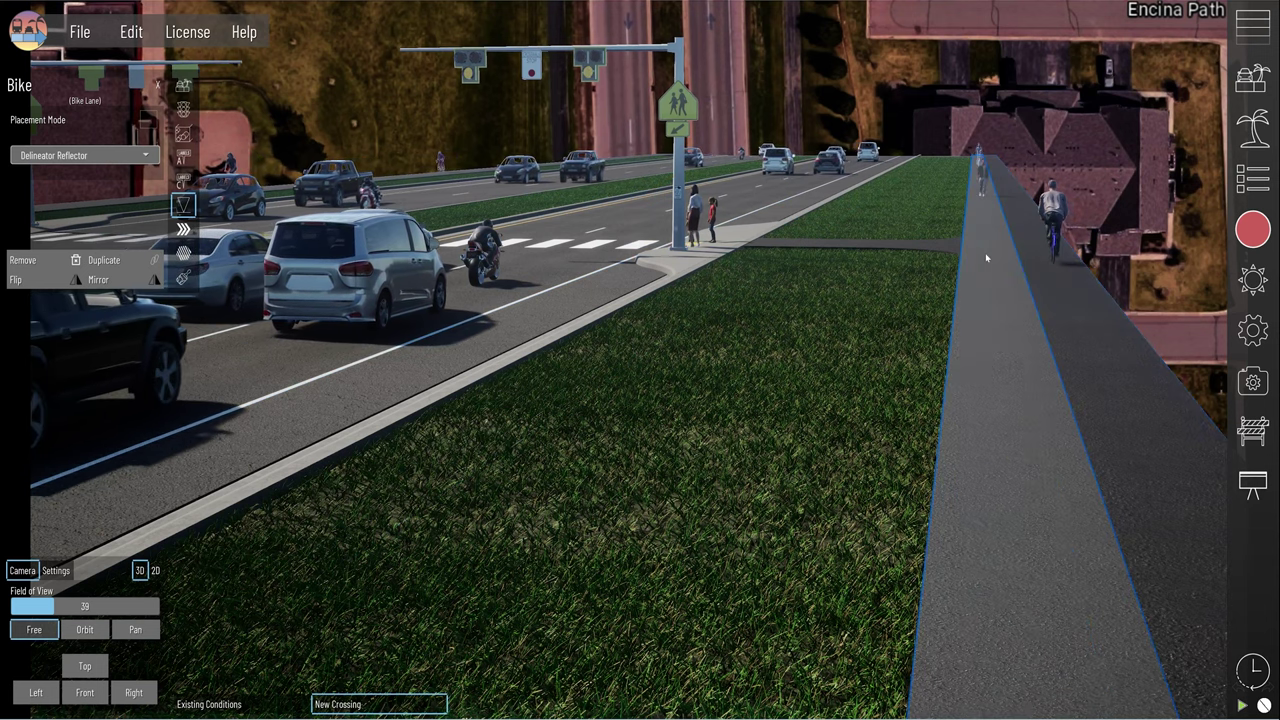
# Step: Raise the Asphalt Arc at the near path corner in the grass strip to Z -1.63
pyautogui.moveTo(897, 249); pyautogui.dragTo(921, 472, button='middle')
pyautogui.click(884, 444)
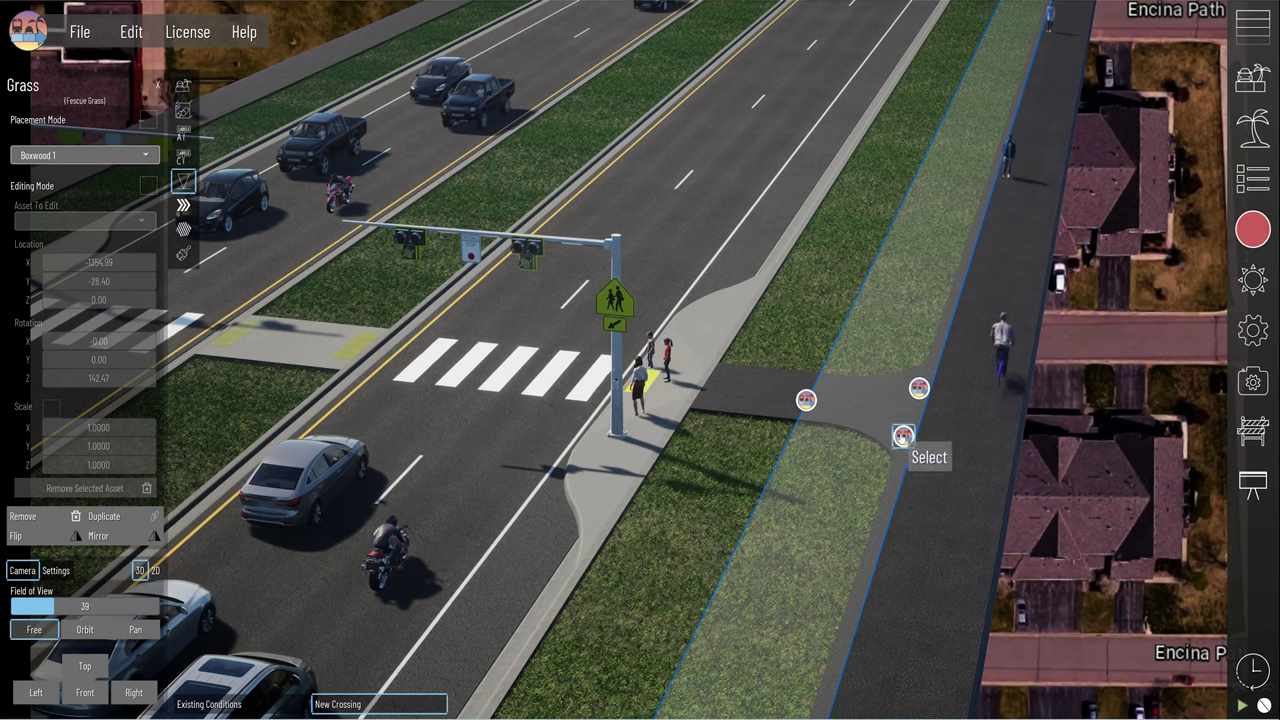
pyautogui.click(903, 435)
pyautogui.scroll(5, 789, 398)
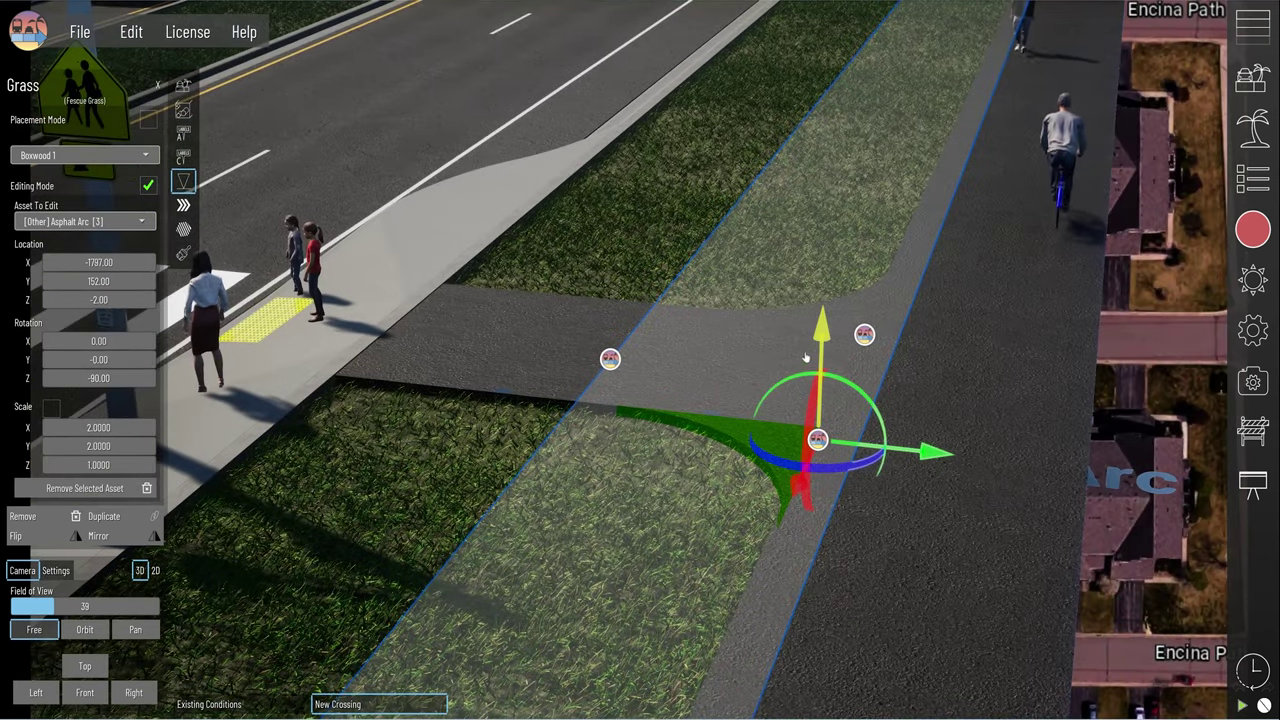
pyautogui.moveTo(820, 340); pyautogui.dragTo(820, 340)
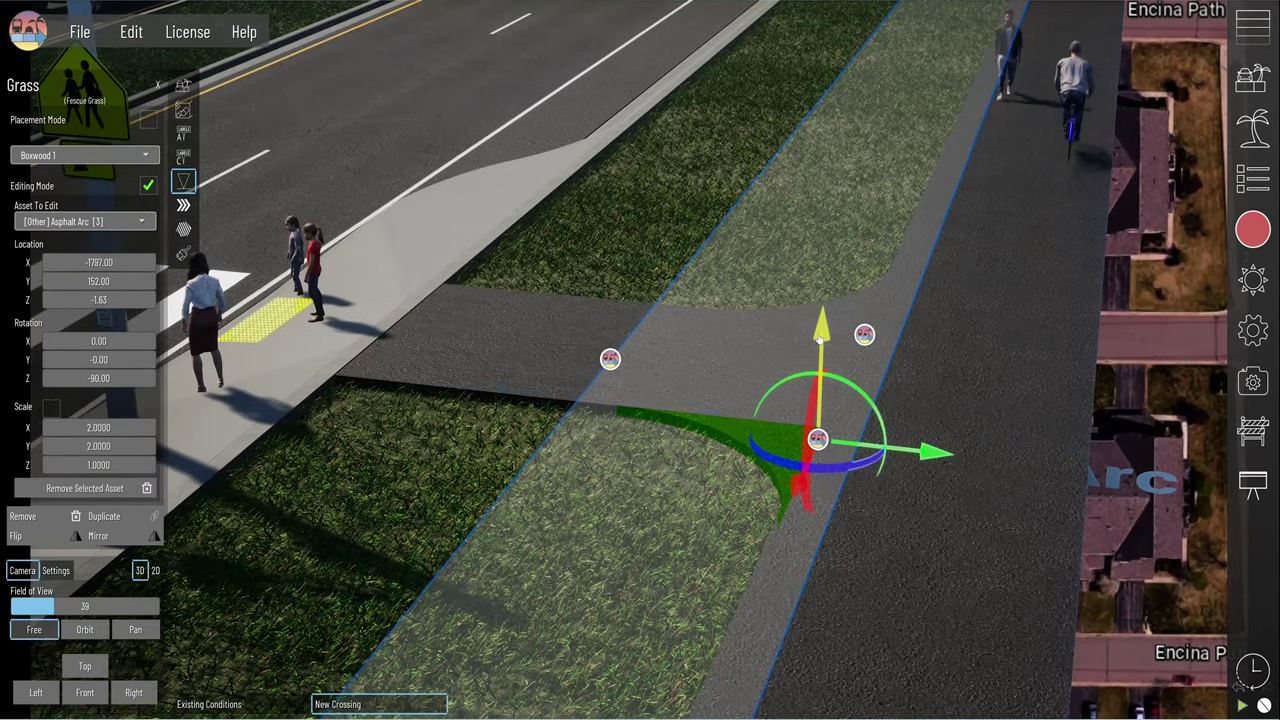
pyautogui.press('Escape')
pyautogui.click(548, 341)
pyautogui.scroll(-2, 760, 370)
pyautogui.click(797, 363)
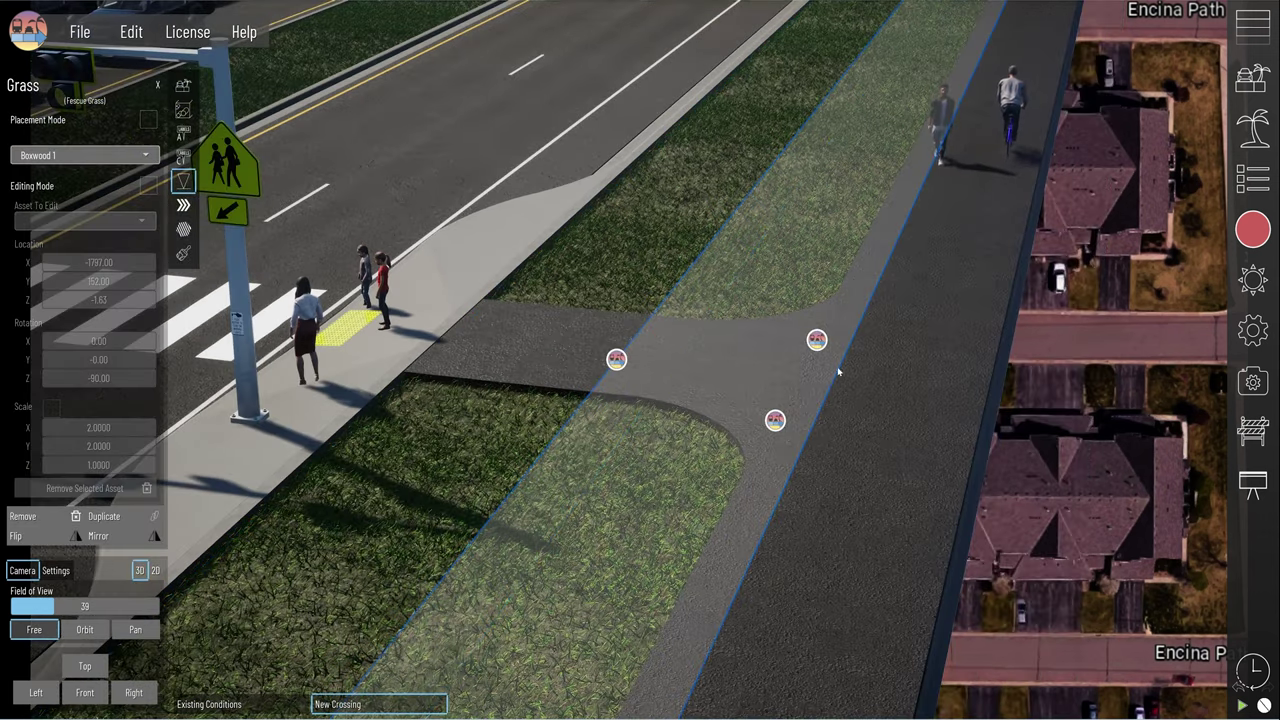
pyautogui.scroll(-2, 640, 384)
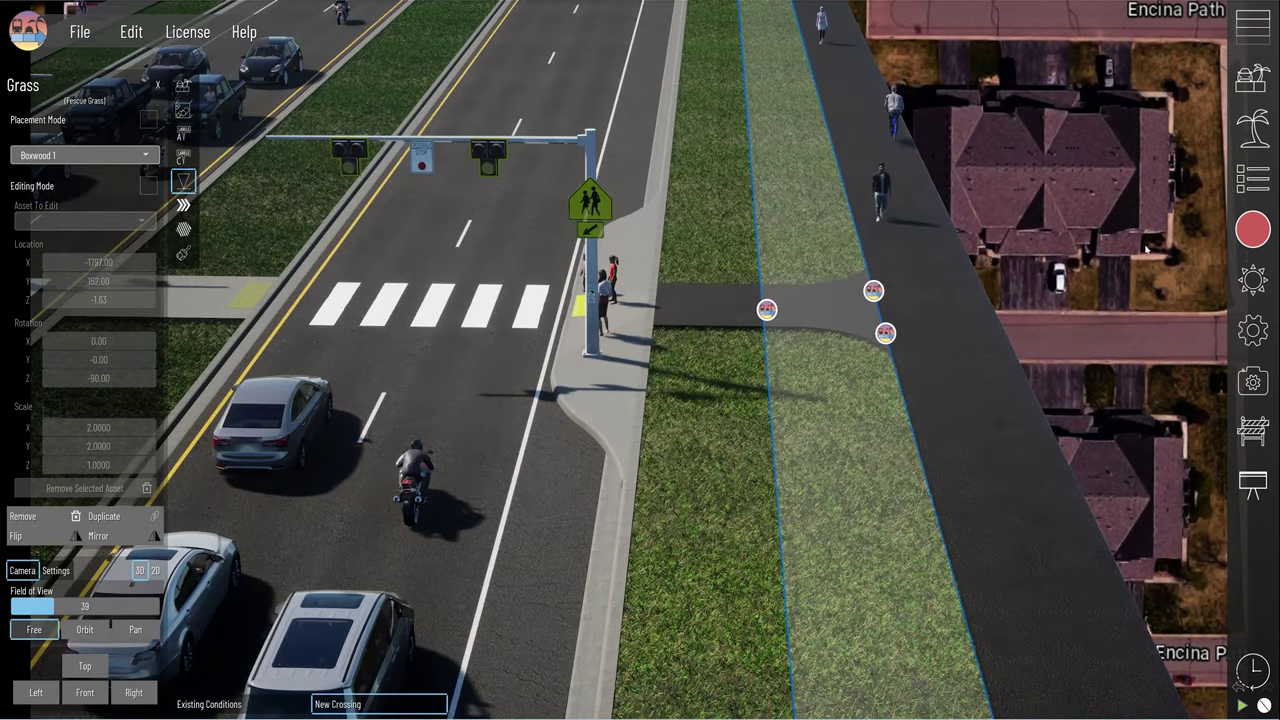
# Step: Create a Box template from the dynamic assets and place a box on the grass strip beside the crosswalk
pyautogui.click(1252, 80)
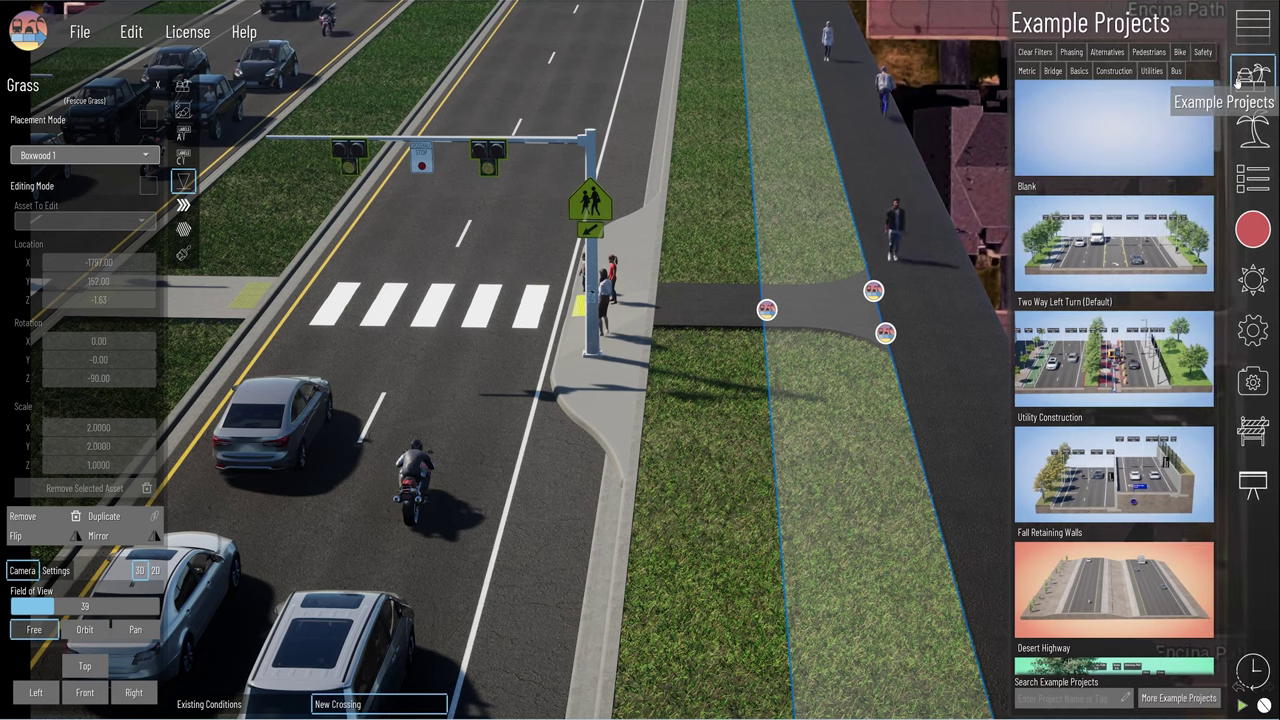
pyautogui.click(1255, 123)
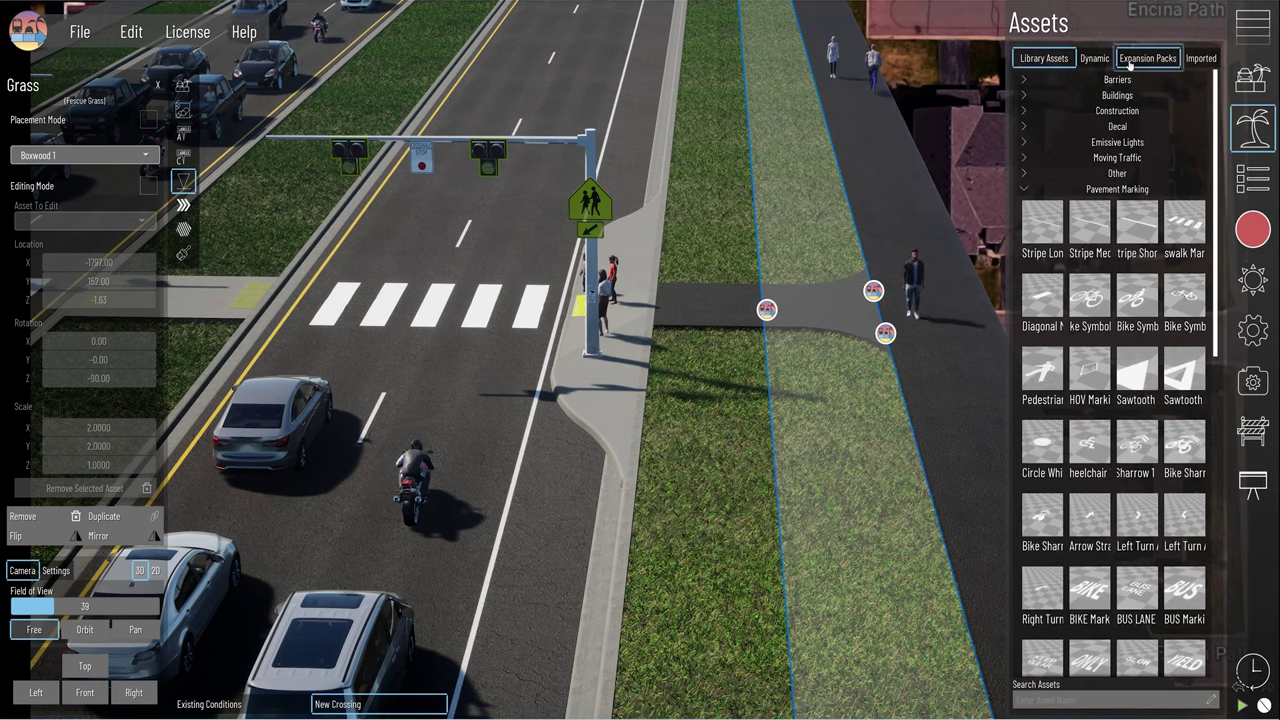
pyautogui.click(1094, 58)
pyautogui.scroll(-8, 1094, 370)
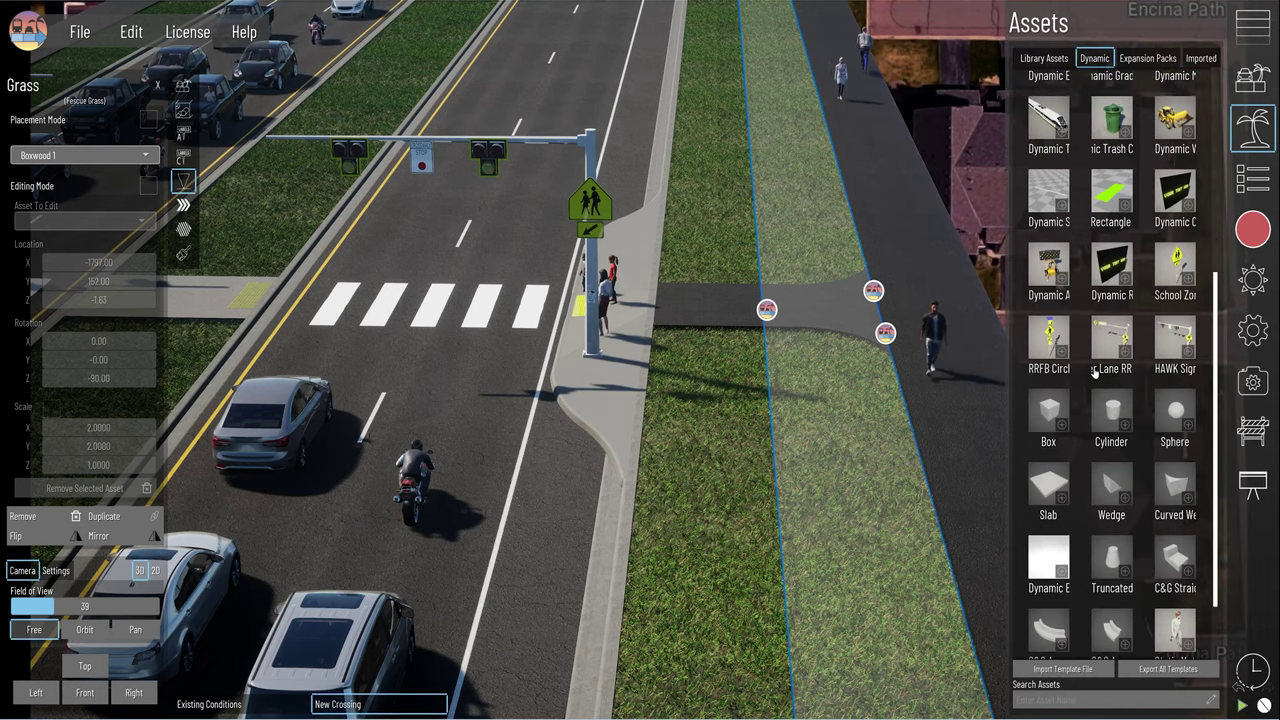
pyautogui.scroll(-1, 1060, 405)
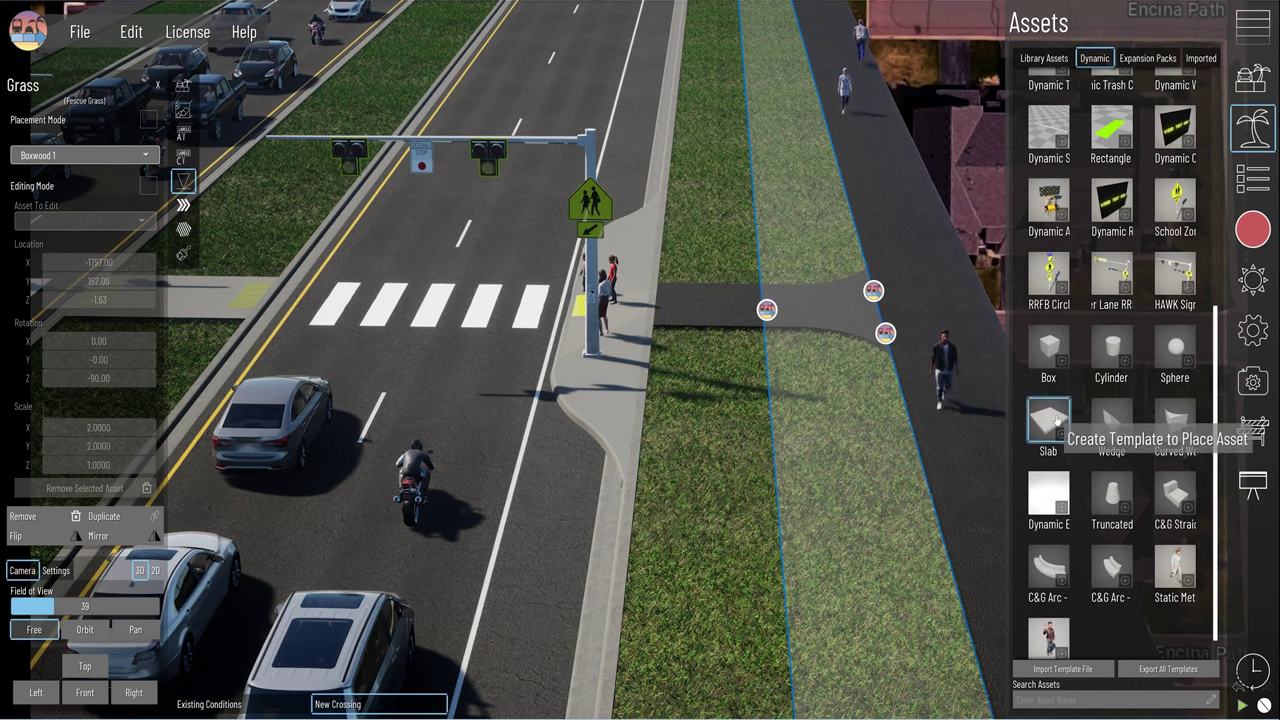
pyautogui.click(1062, 362)
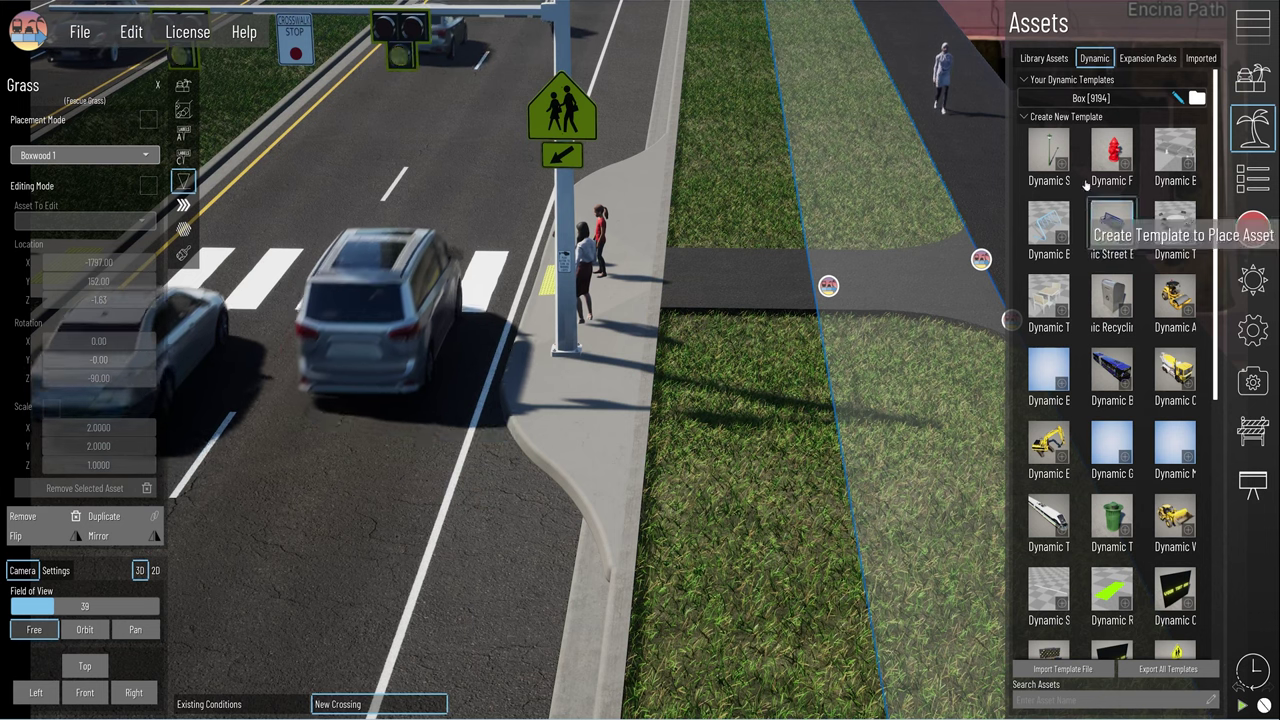
pyautogui.click(753, 383)
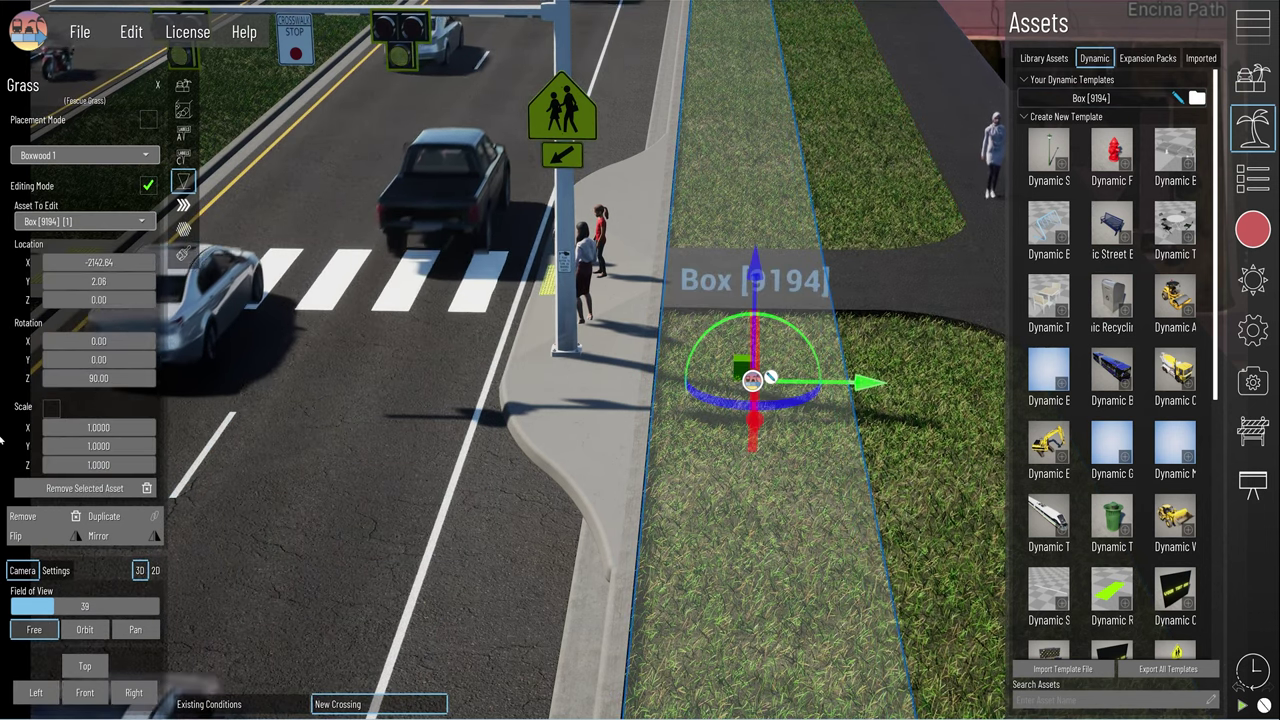
# Step: Scale the placed box to 14.4815 in X and 25.1940 in Y and check its template size settings
pyautogui.moveTo(98, 428); pyautogui.dragTo(155, 446)
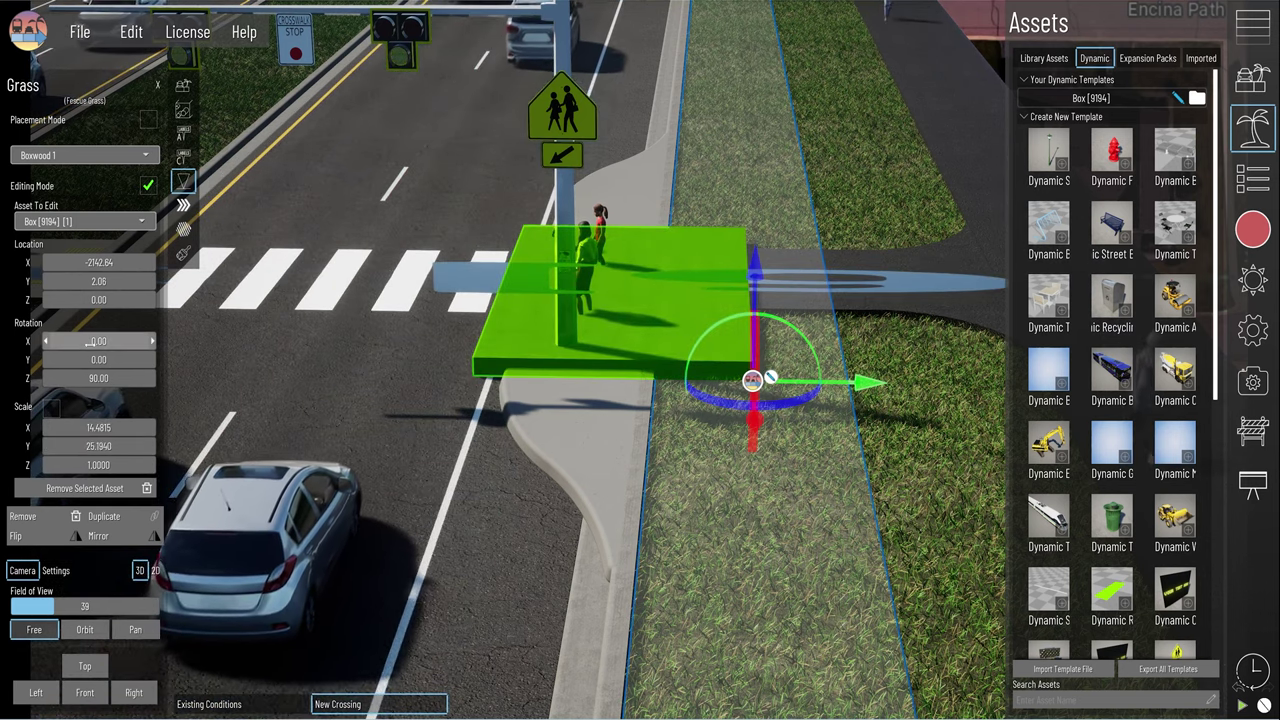
pyautogui.click(768, 378)
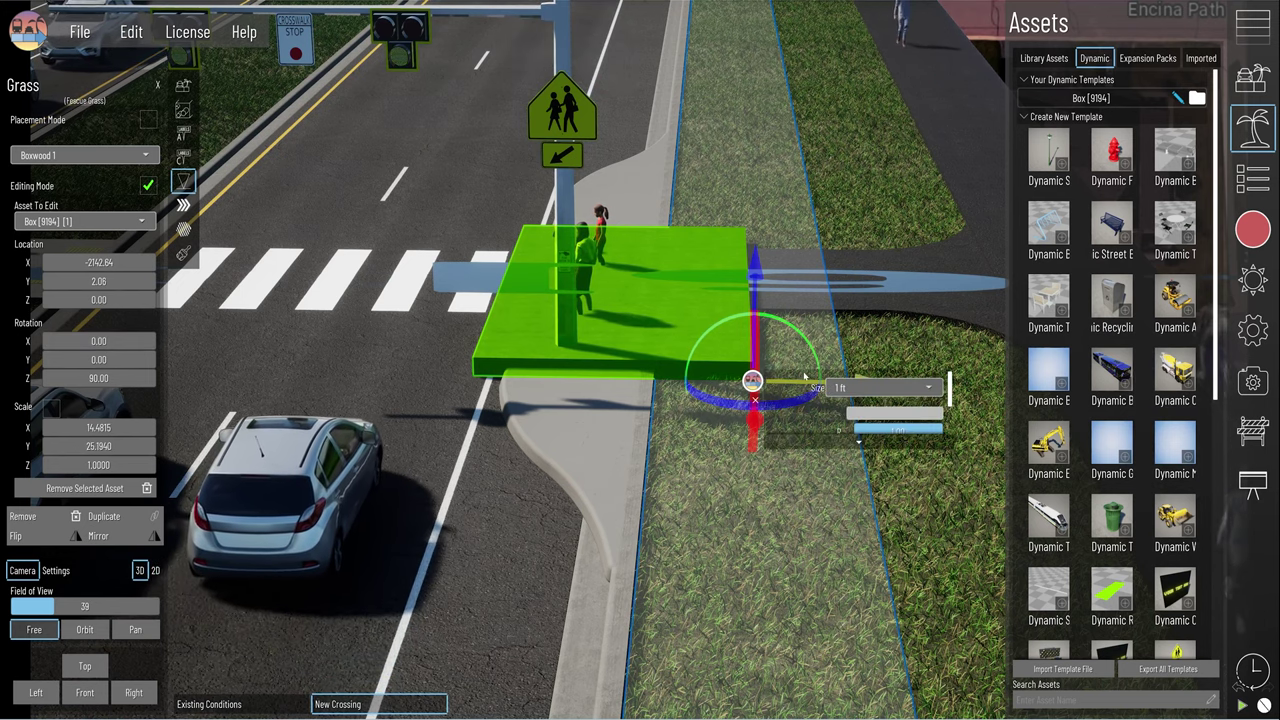
pyautogui.click(875, 415)
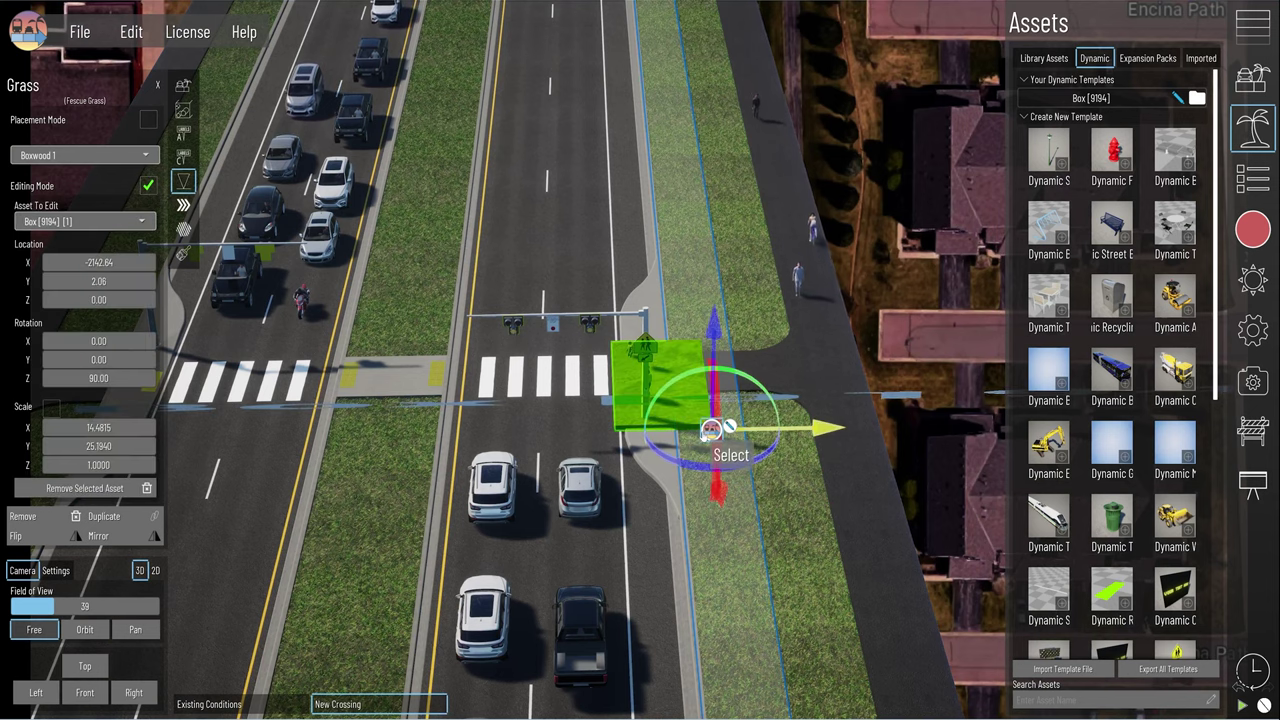
pyautogui.click(706, 430)
# Step: Compare the Existing Conditions and New Crossing designs over the aerial image from the Preset 5 camera
pyautogui.click(197, 705)
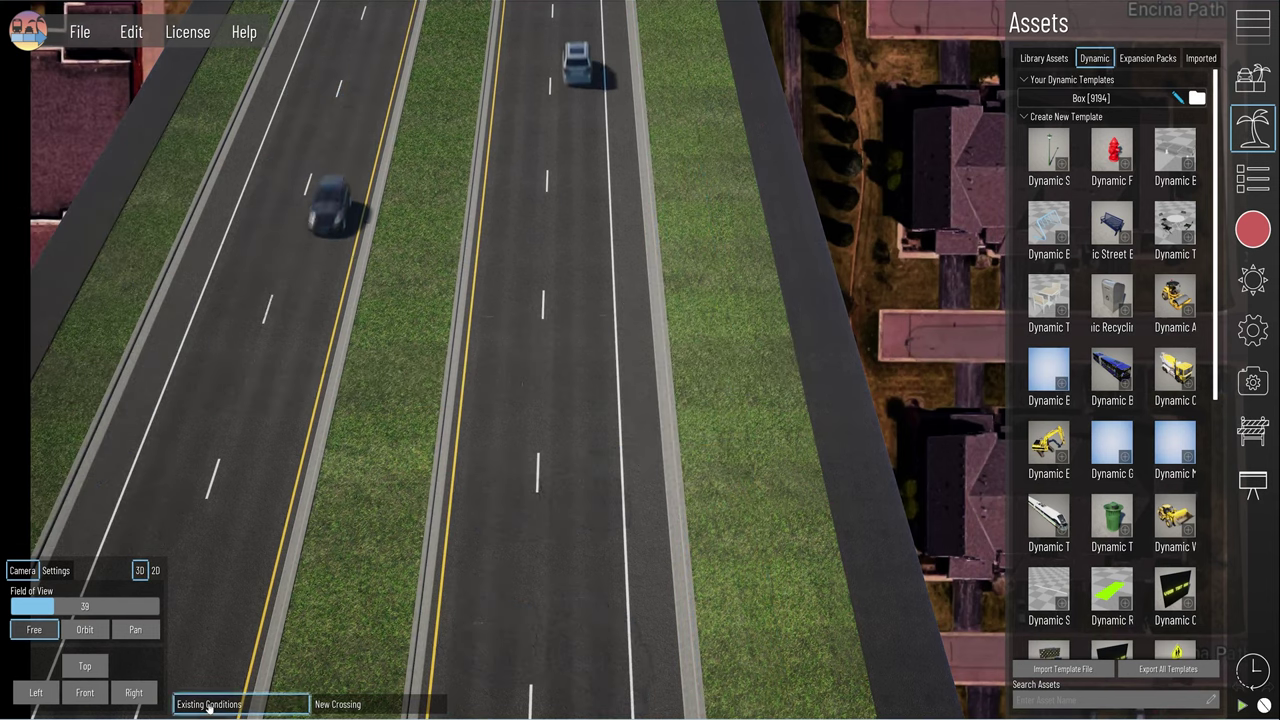
pyautogui.click(1253, 330)
pyautogui.click(1253, 229)
pyautogui.click(1044, 55)
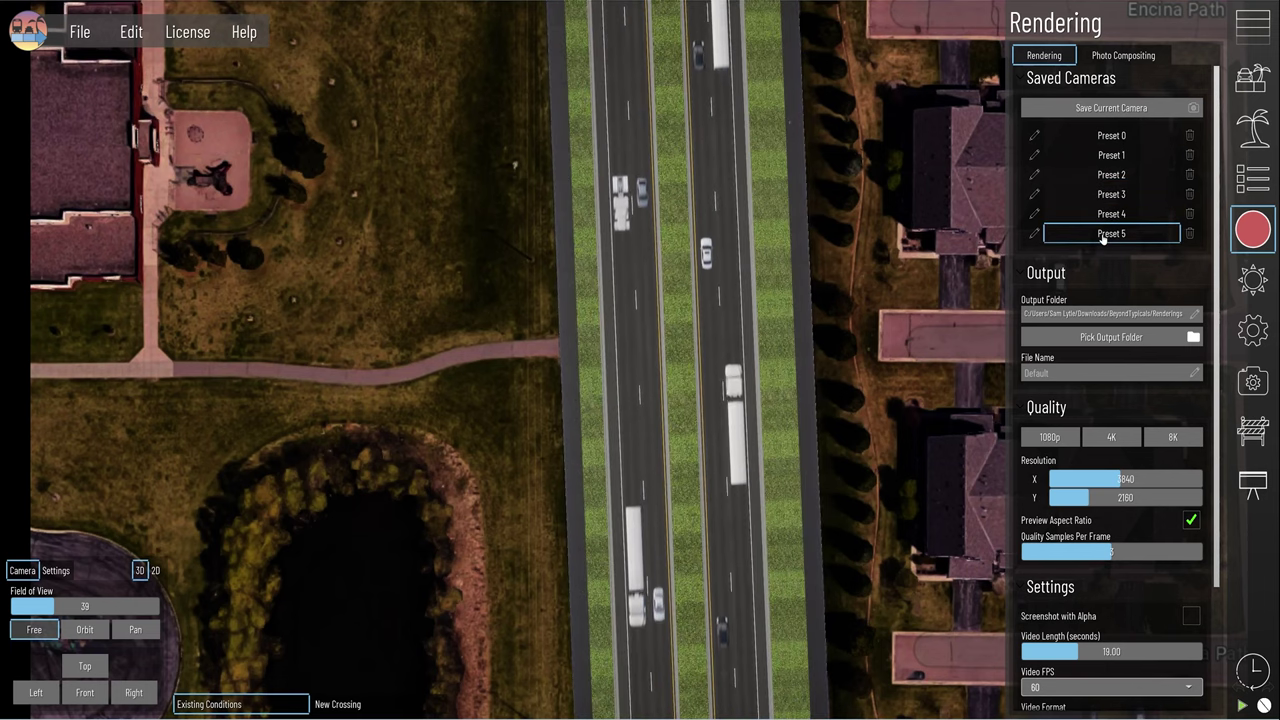
pyautogui.click(1249, 232)
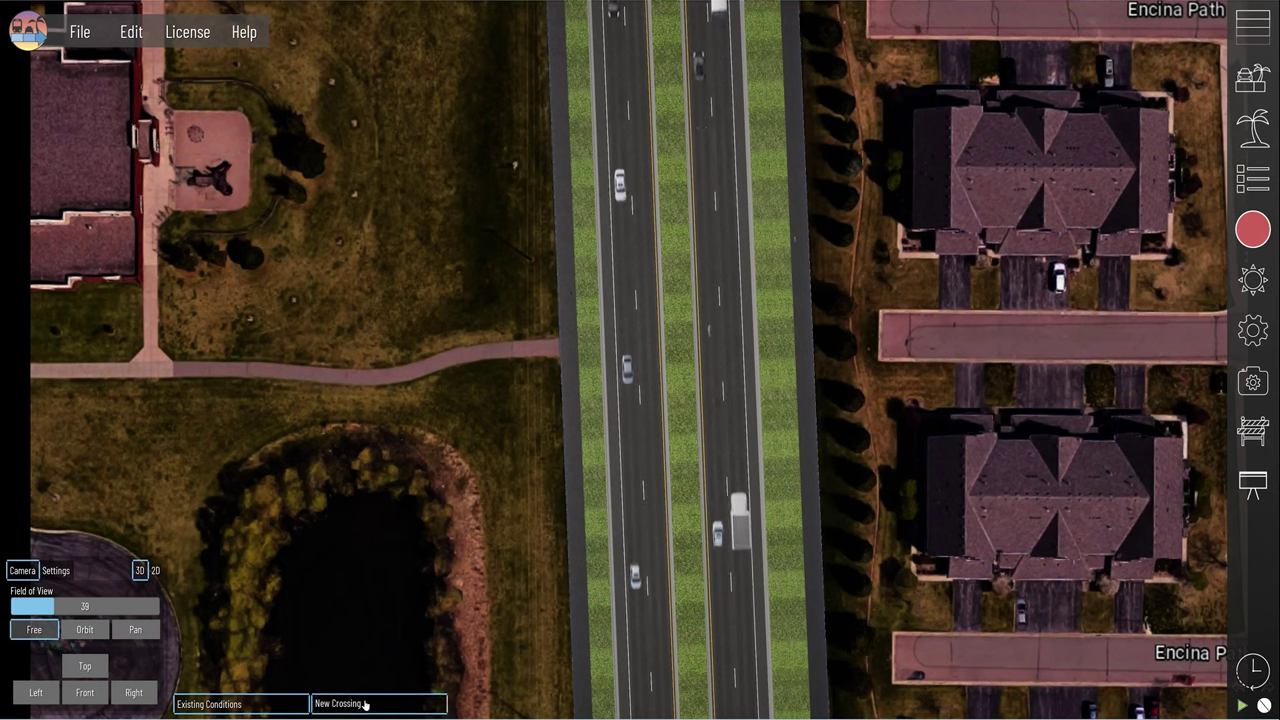
pyautogui.click(365, 705)
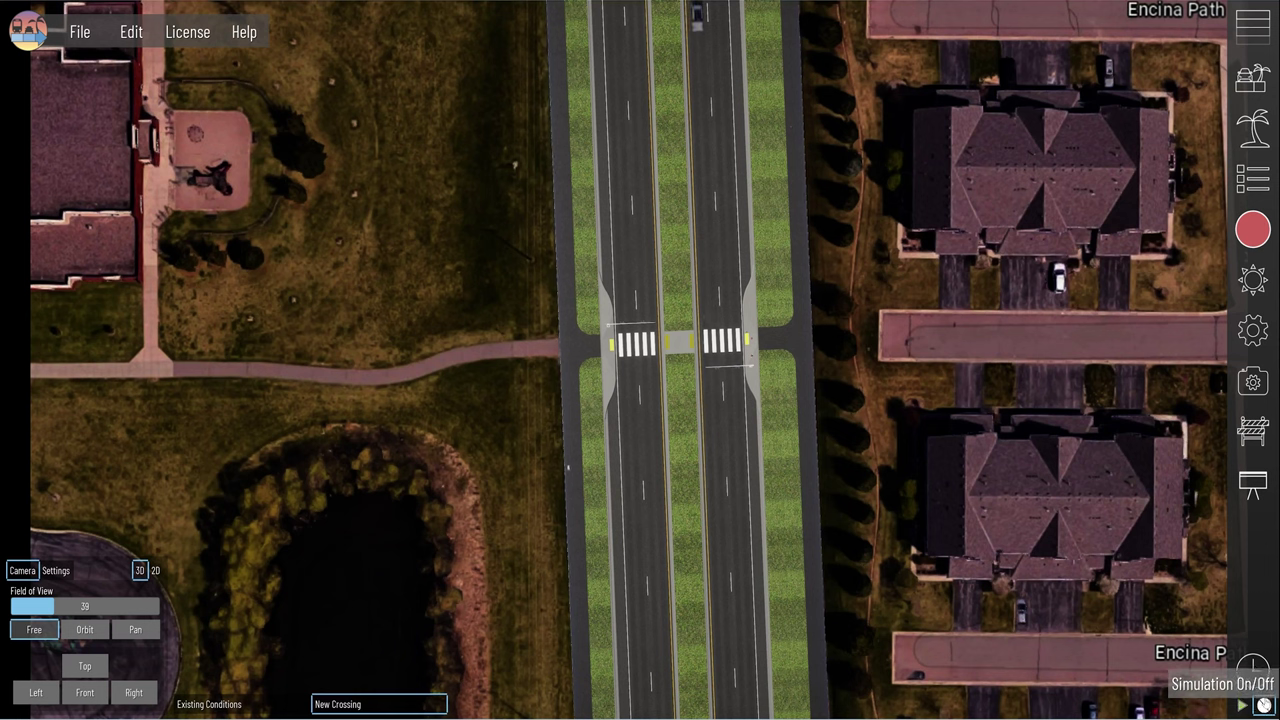
# Step: Recall the Preset 1 camera, show the 20230525_142539.jpg street photo layers and hide the aerialmn.jpg layer
pyautogui.click(1253, 229)
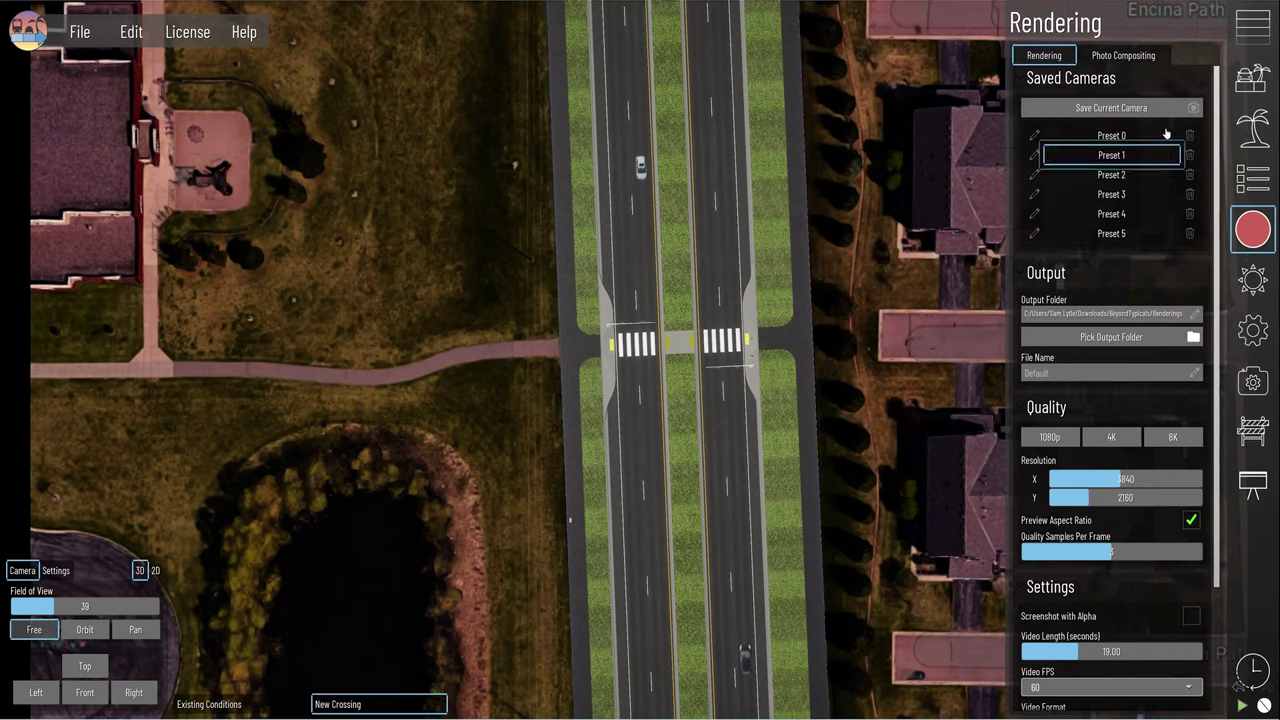
pyautogui.click(1147, 155)
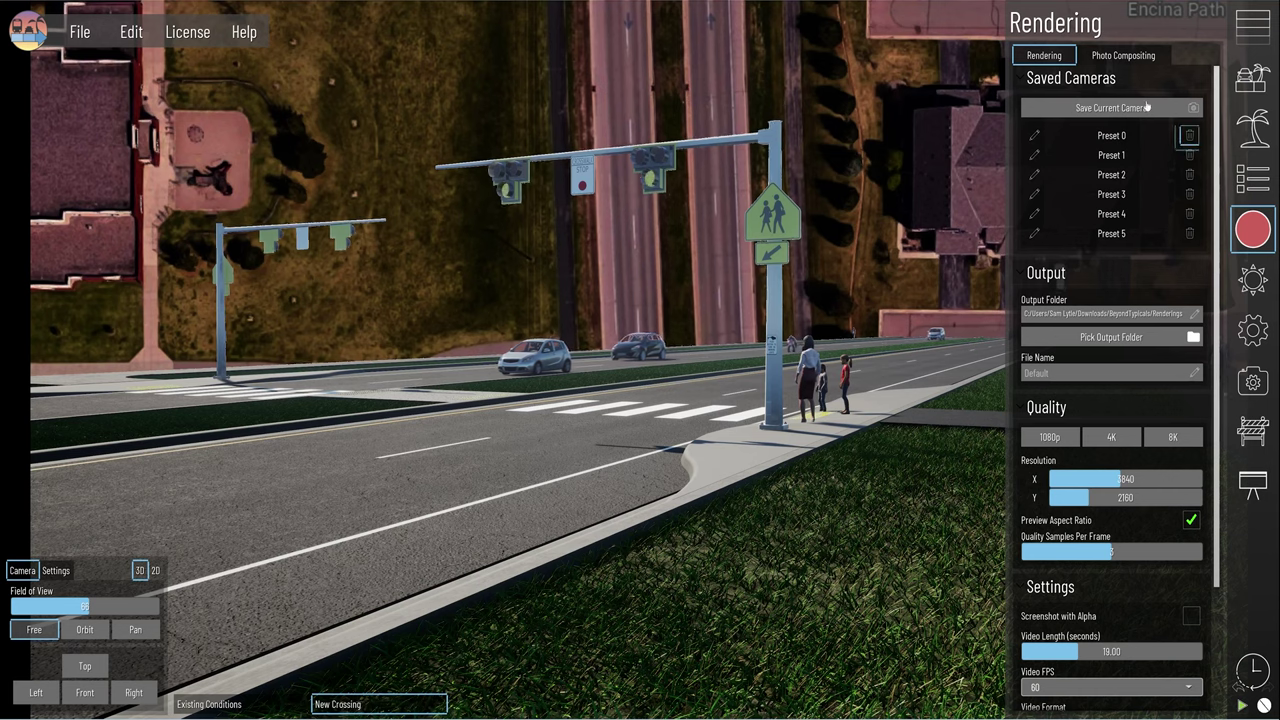
pyautogui.click(1123, 55)
pyautogui.click(1134, 144)
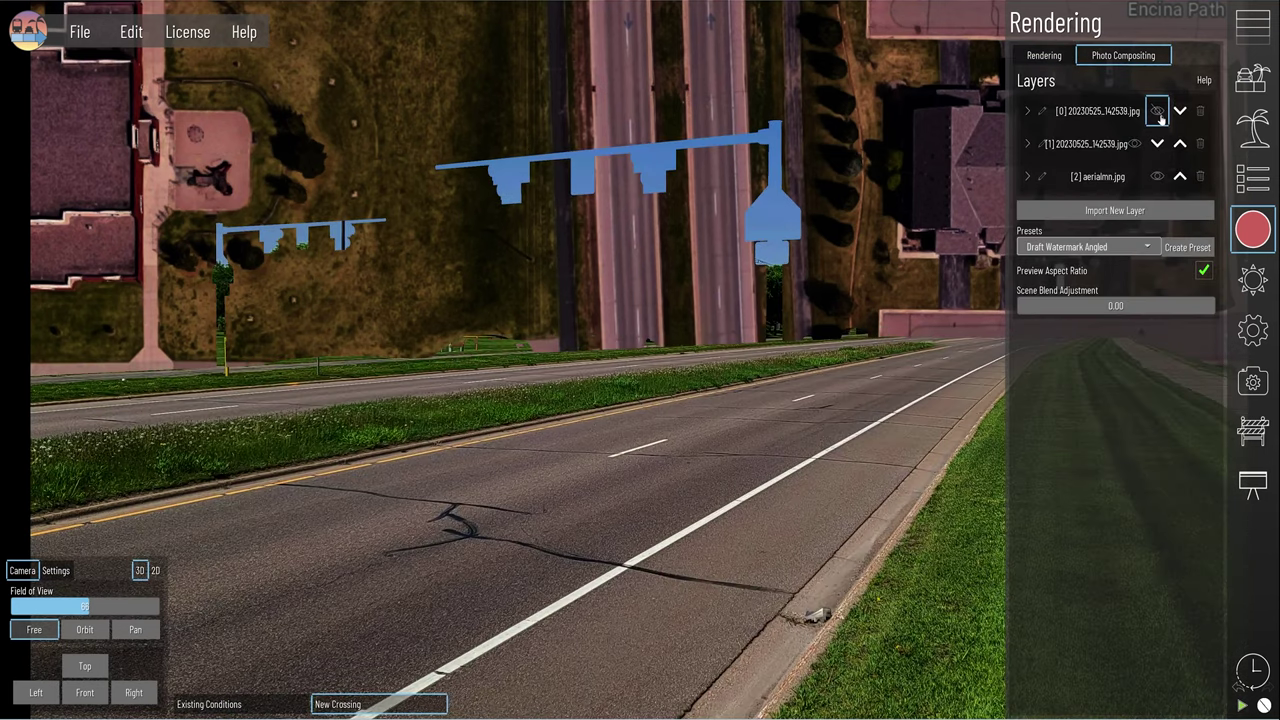
pyautogui.click(1155, 177)
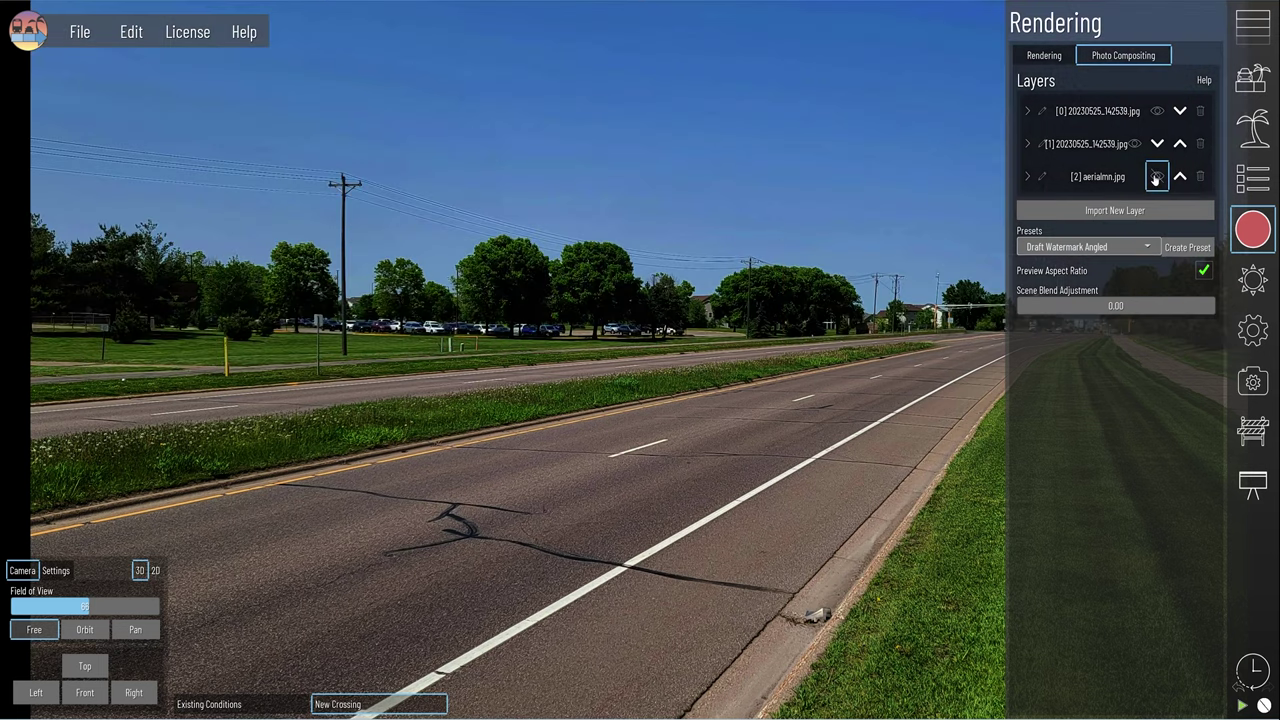
pyautogui.click(1027, 145)
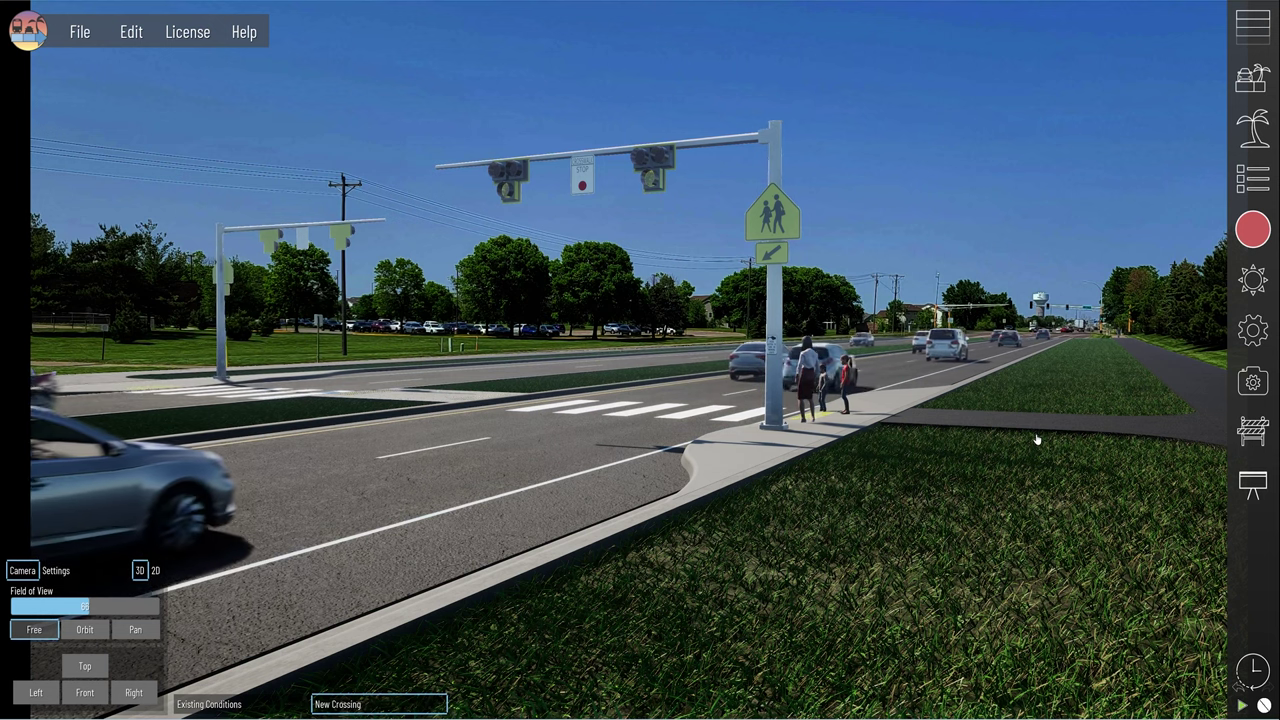
# Step: Compare the Existing Conditions design with New Crossing composited over the street photo
pyautogui.click(210, 705)
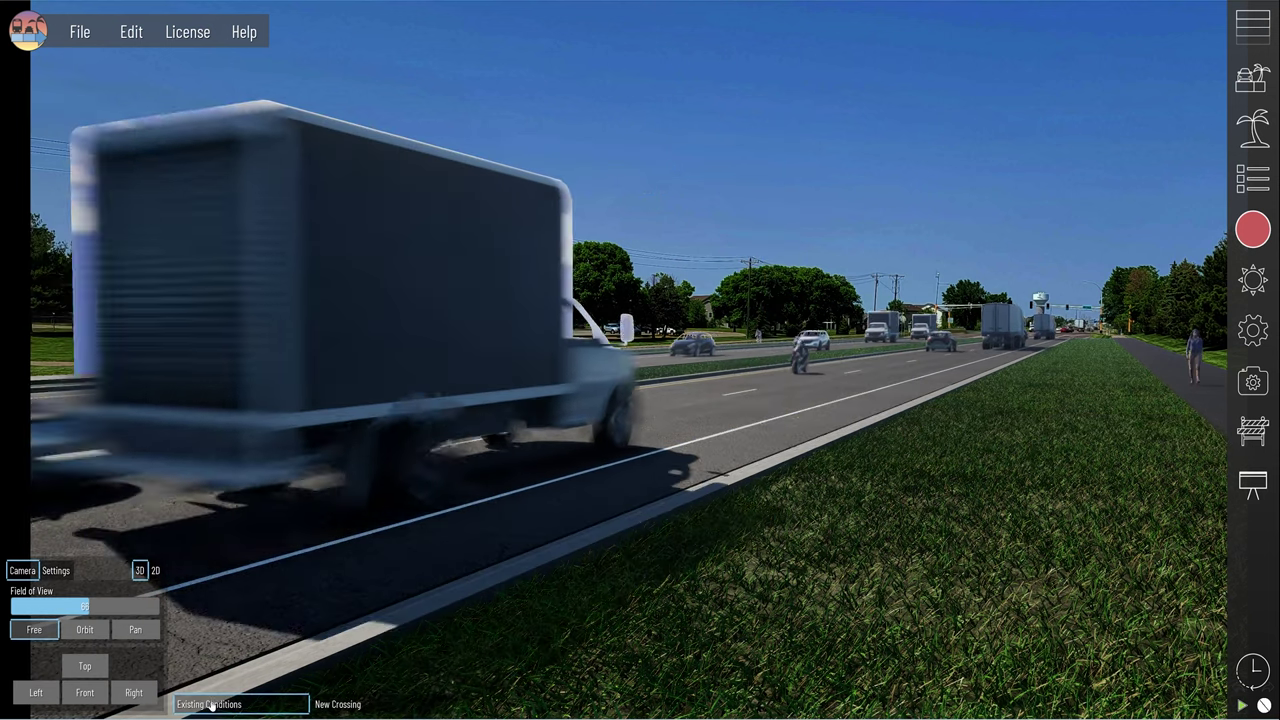
pyautogui.click(364, 704)
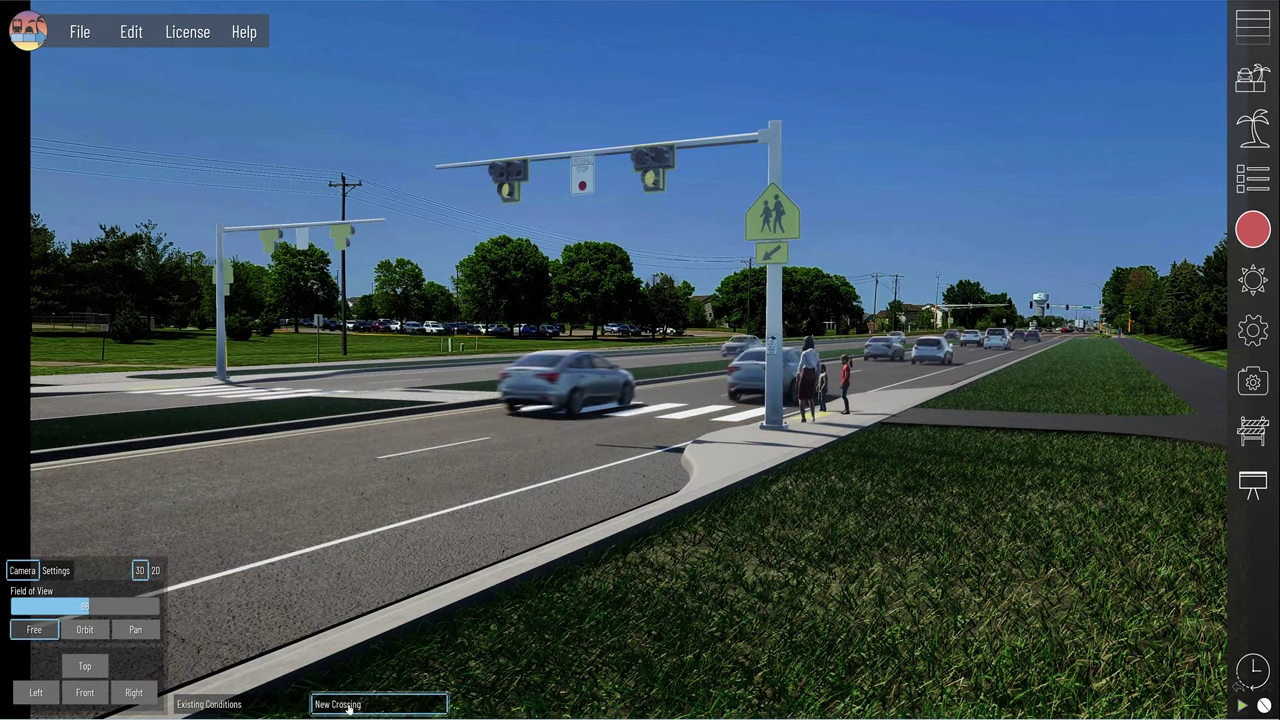